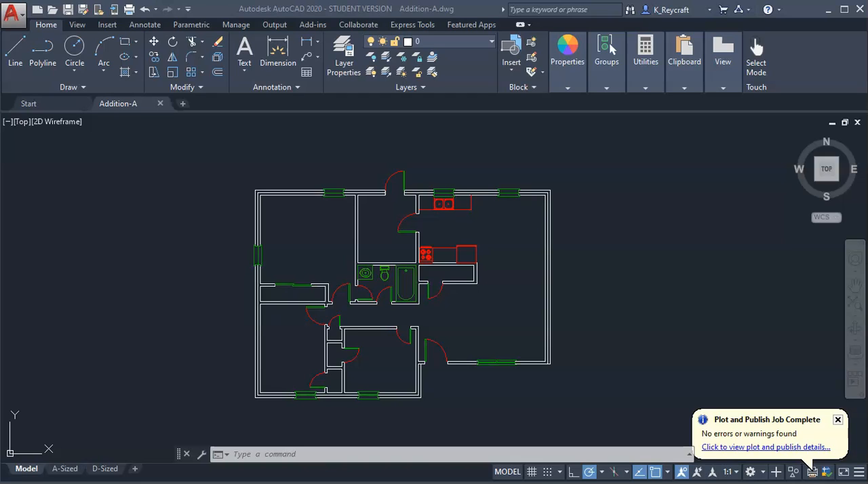
Start attaching an external reference and choose the drawing Addition-A ELECTRICAL.dwg from the XREF SAMPLE FILES folder
{"action": "left_click", "coordinate": [108, 25]}
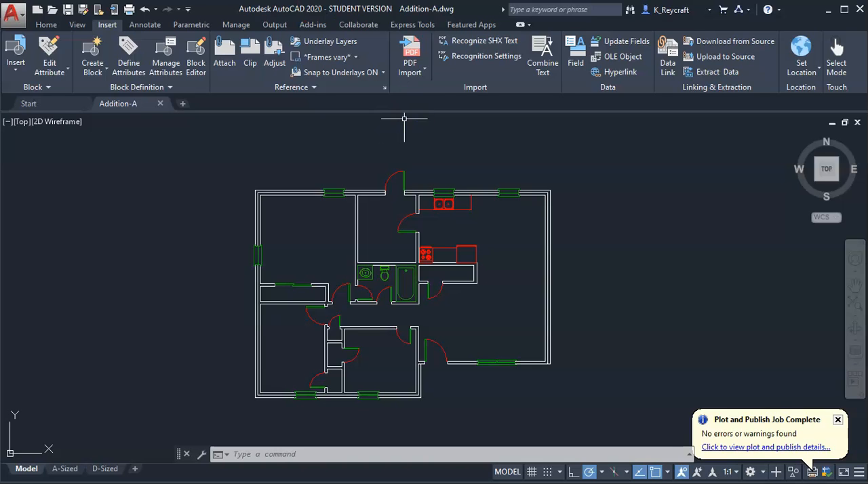
{"action": "left_click", "coordinate": [223, 50]}
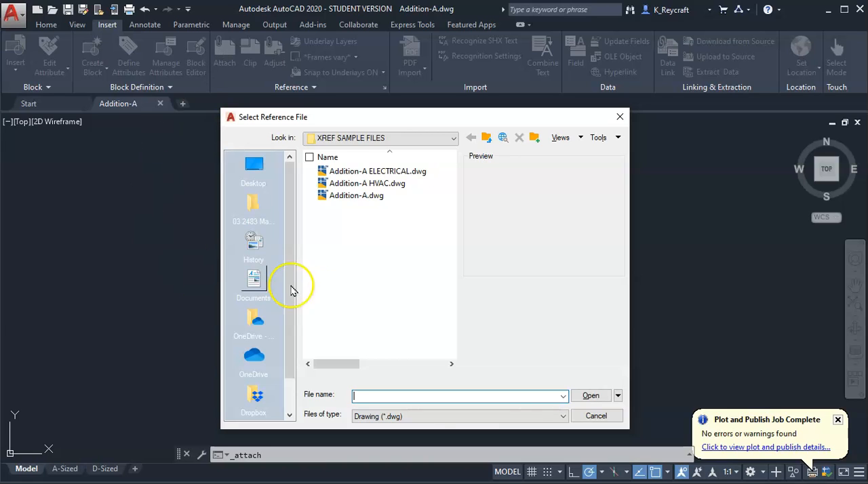
{"action": "left_click", "coordinate": [397, 416]}
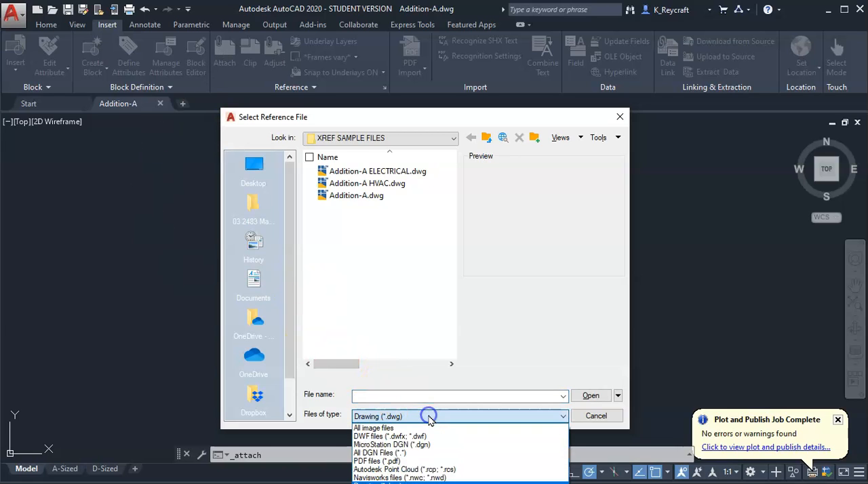
{"action": "left_click", "coordinate": [449, 116]}
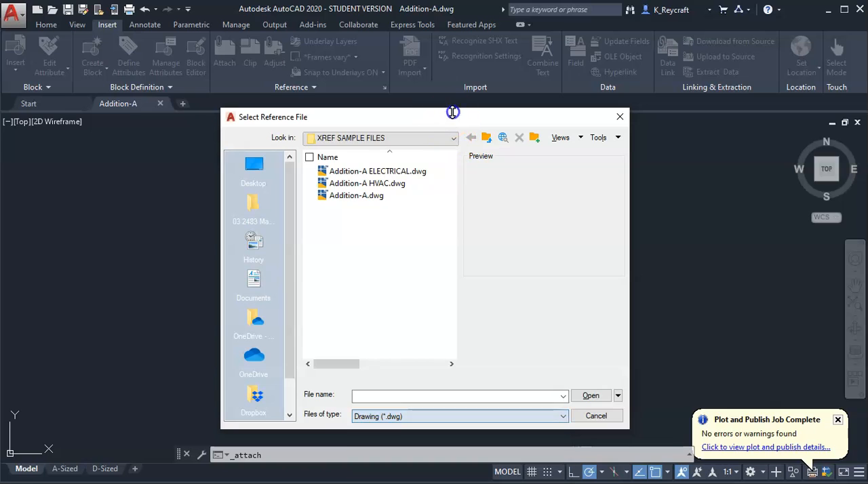
{"action": "left_click_drag", "start_coordinate": [447, 117], "coordinate": [445, 59]}
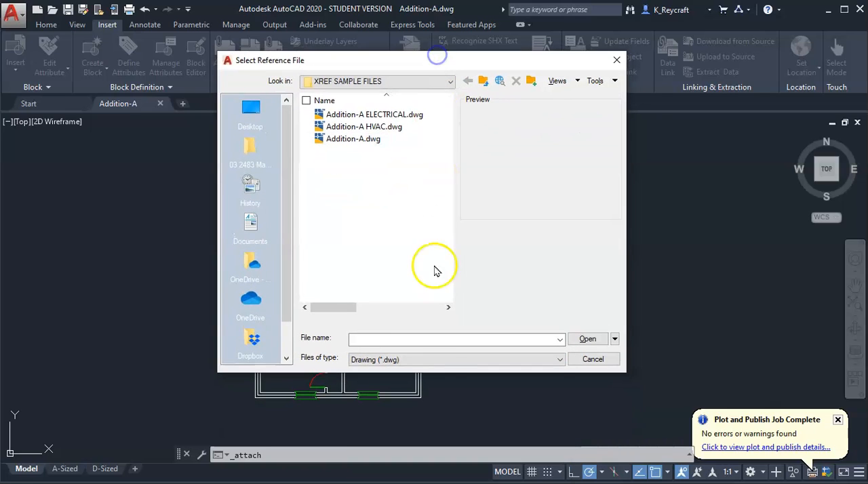
{"action": "left_click", "coordinate": [436, 360]}
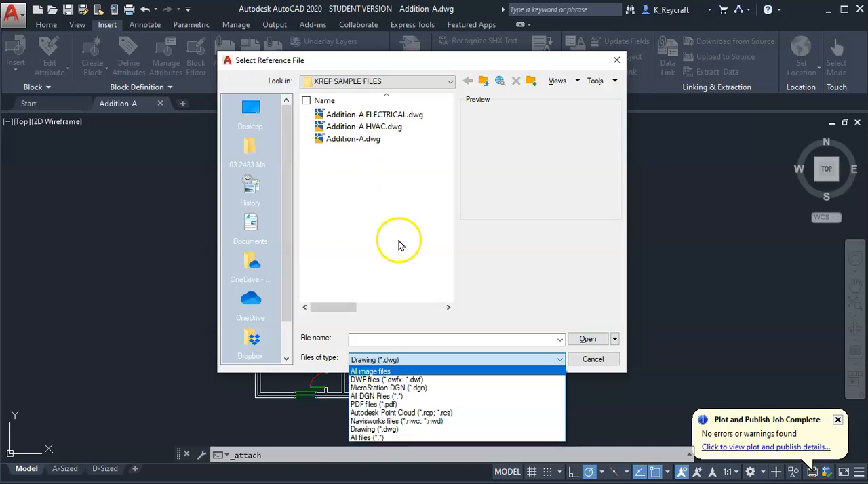
{"action": "left_click", "coordinate": [261, 120]}
{"action": "left_click", "coordinate": [256, 117]}
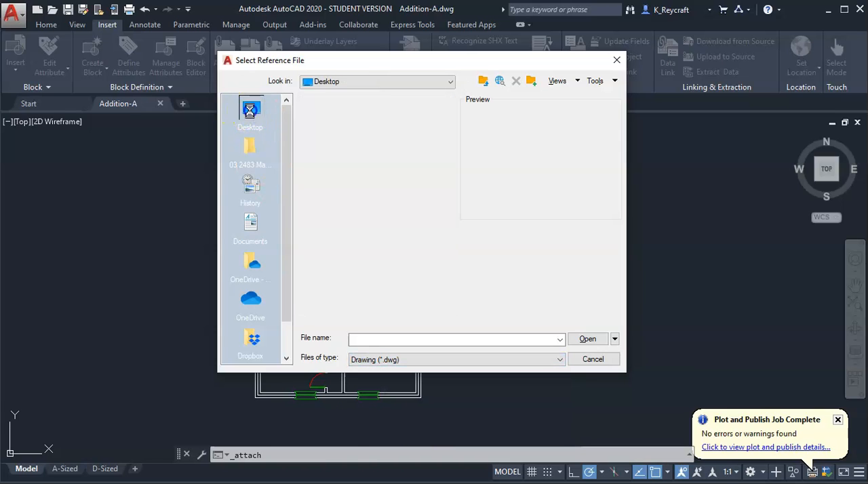
{"action": "double_click", "coordinate": [370, 222]}
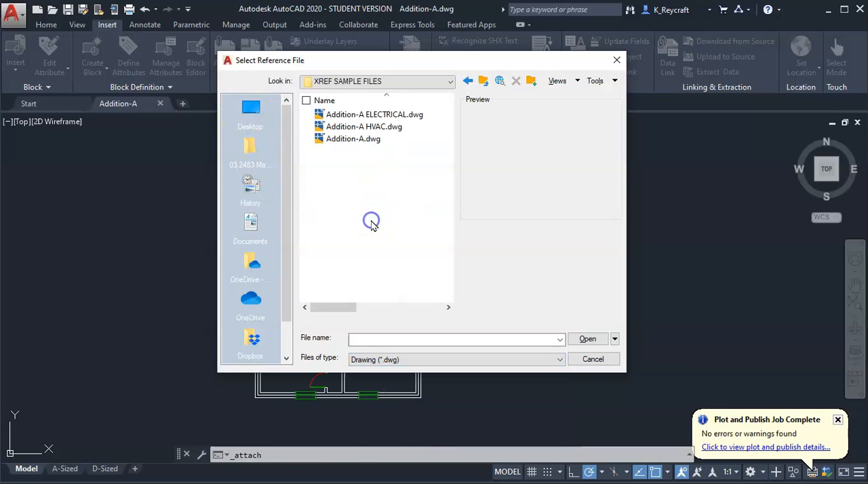
{"action": "left_click", "coordinate": [374, 115]}
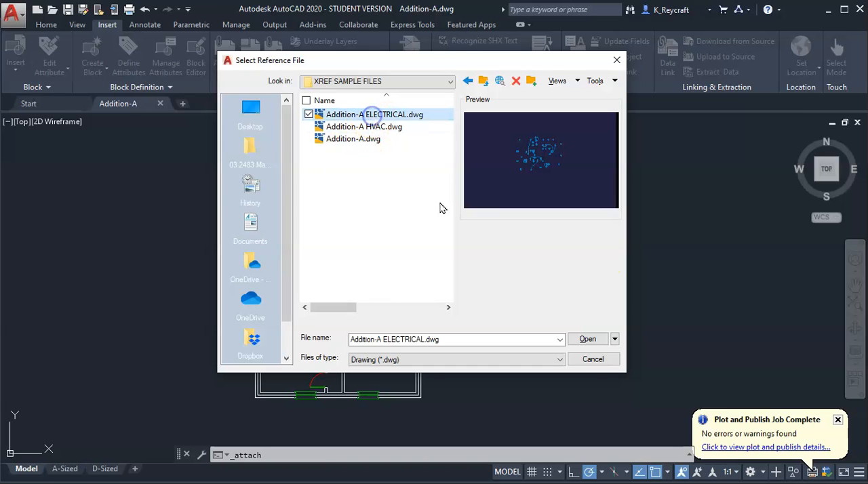
{"action": "left_click", "coordinate": [593, 339]}
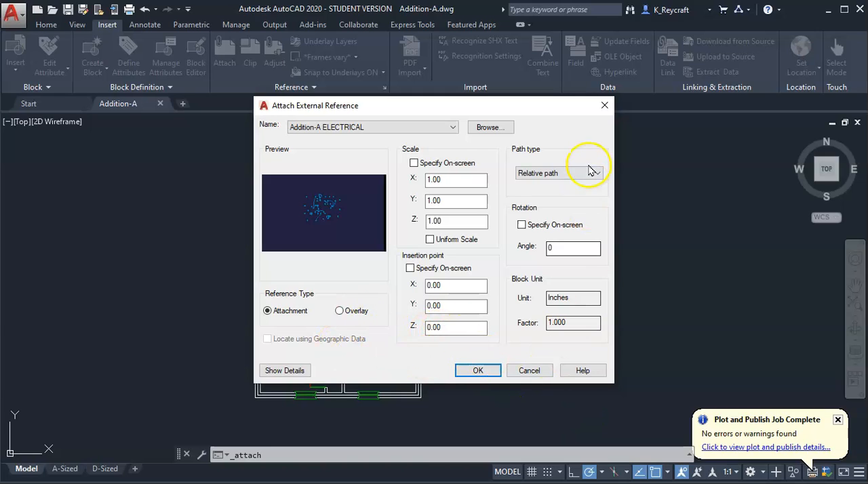
Attach the electrical drawing to the floor plan as an external reference with a relative path
{"action": "left_click", "coordinate": [555, 173]}
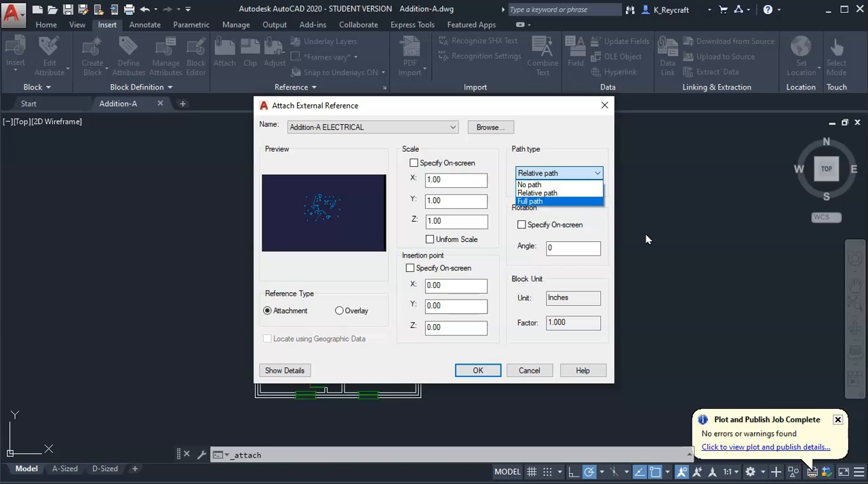
{"action": "left_click", "coordinate": [568, 193]}
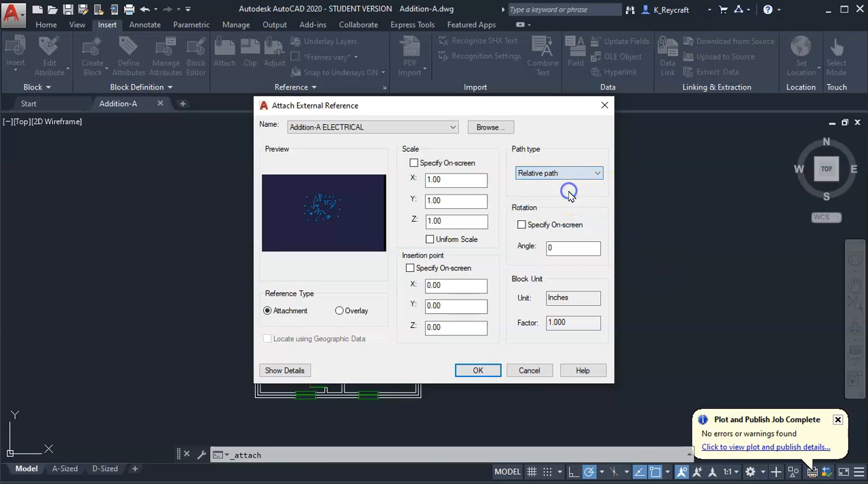
{"action": "left_click", "coordinate": [478, 371]}
Select the attached electrical reference in the floor plan to examine its extent and editing options, and clear the selection
{"action": "scroll", "coordinate": [597, 273], "scroll_direction": "down", "scroll_amount": 2}
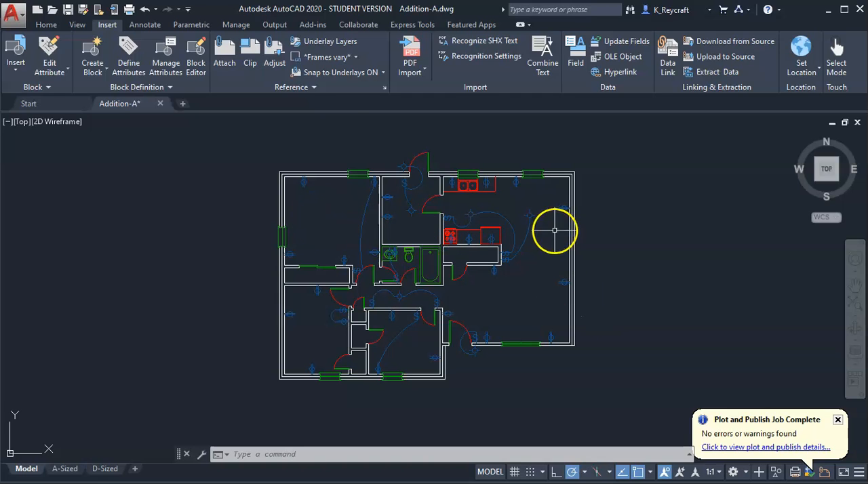
{"action": "scroll", "coordinate": [555, 231], "scroll_direction": "up", "scroll_amount": 2}
{"action": "left_click", "coordinate": [515, 238]}
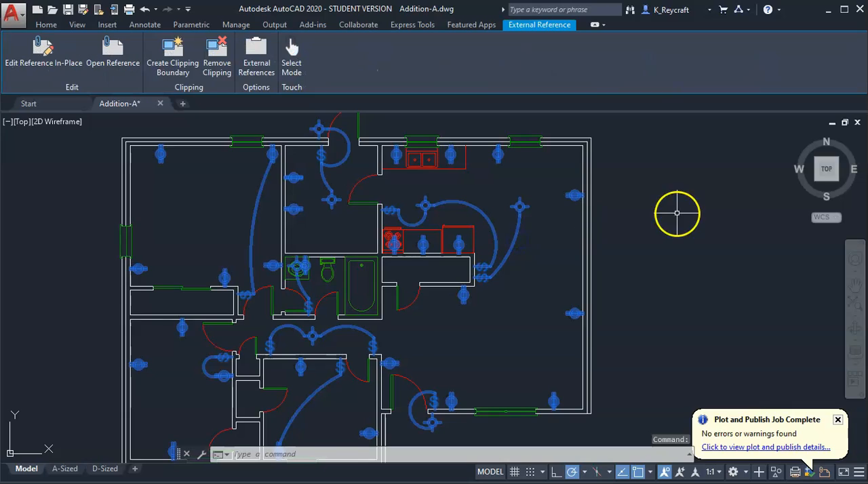
{"action": "scroll", "coordinate": [638, 227], "scroll_direction": "down", "scroll_amount": 2}
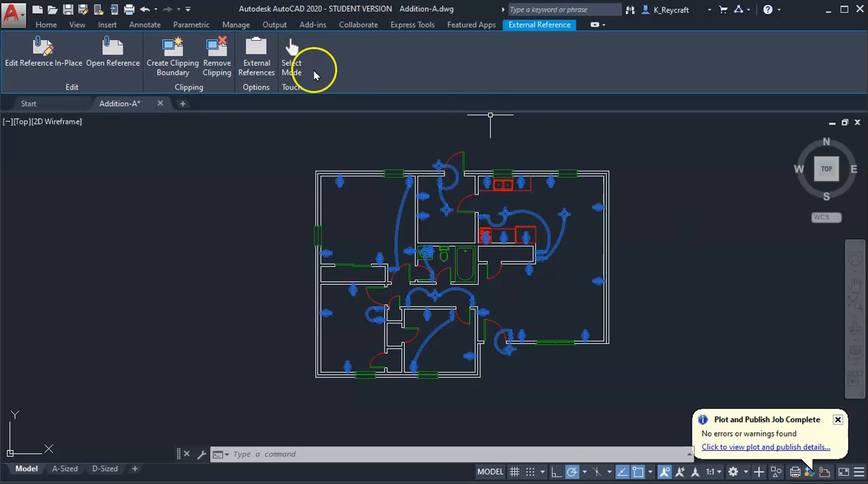
{"action": "left_click", "coordinate": [254, 171]}
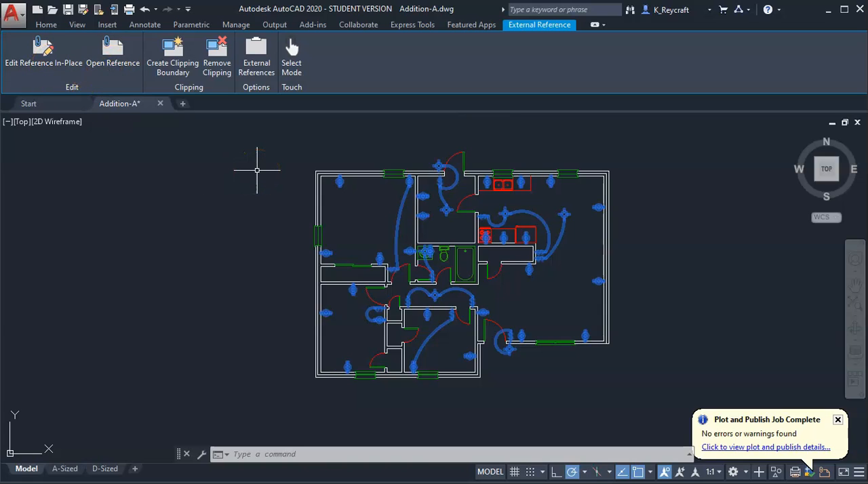
{"action": "left_click", "coordinate": [183, 188]}
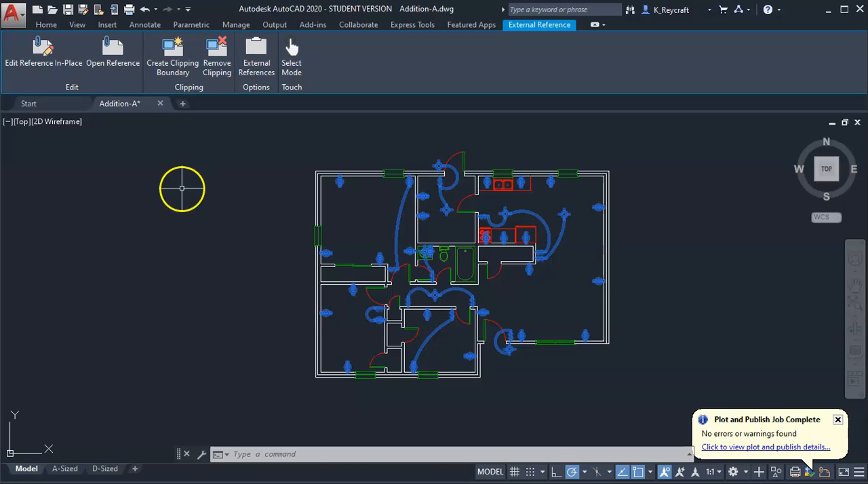
{"action": "left_click", "coordinate": [285, 231]}
{"action": "key", "text": "Escape"}
{"action": "left_click", "coordinate": [55, 154]}
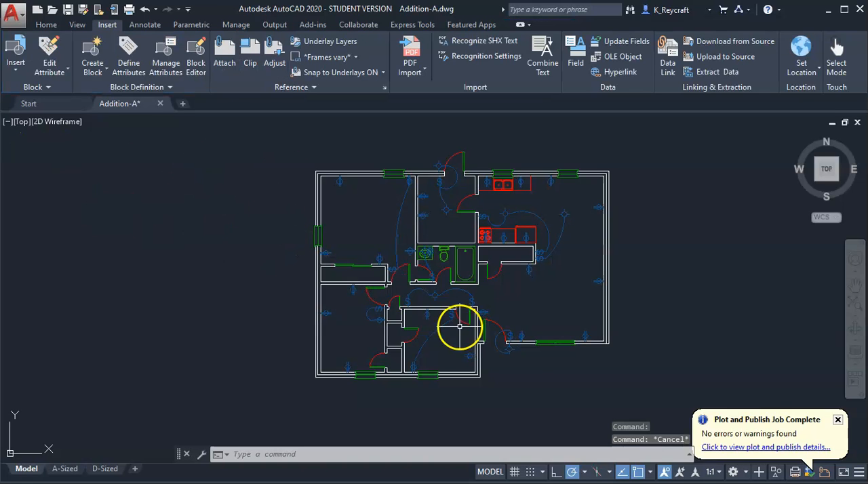
{"action": "left_click", "coordinate": [683, 340]}
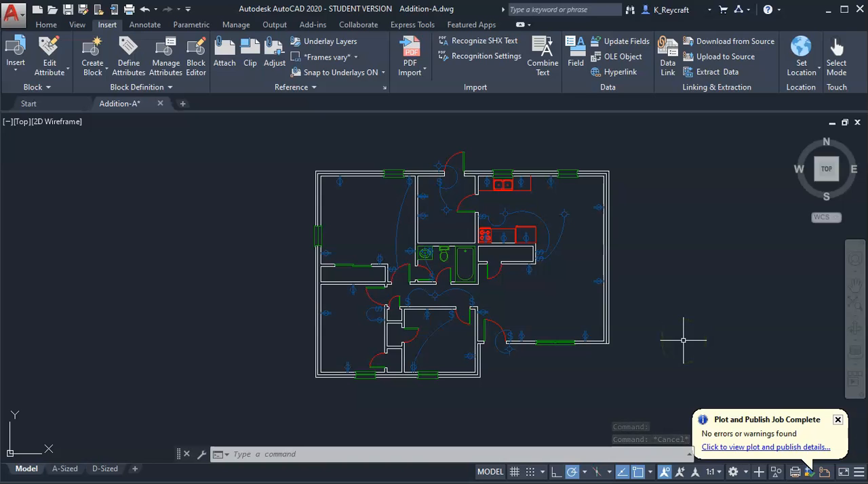
Open the External References palette, widen it, and enlarge the details area for the Addition-A ELECTRICAL reference
{"action": "left_click", "coordinate": [385, 88]}
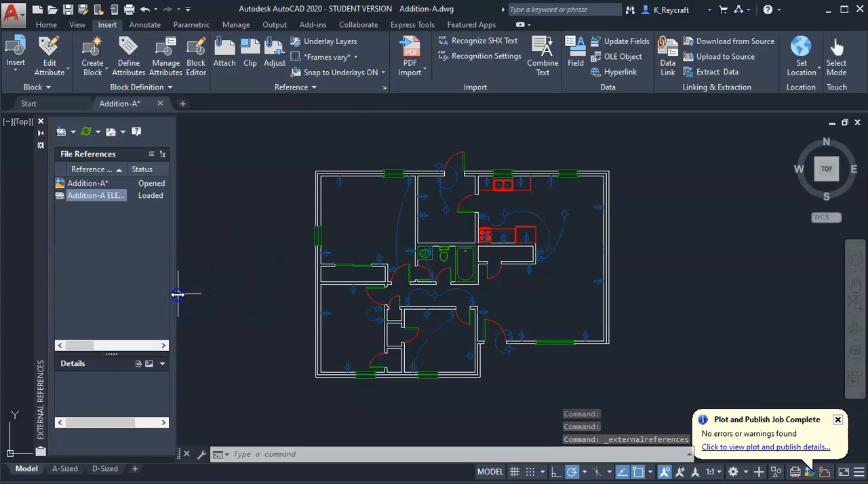
{"action": "left_click_drag", "start_coordinate": [177, 294], "coordinate": [247, 301]}
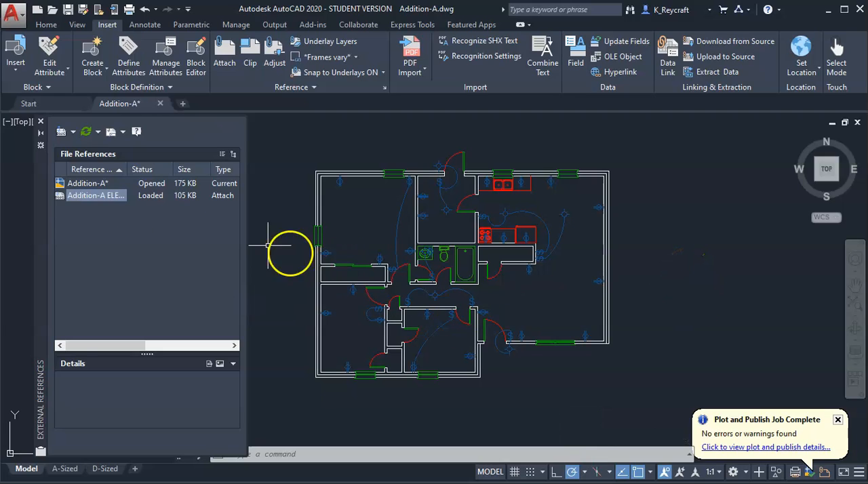
{"action": "left_click", "coordinate": [80, 189]}
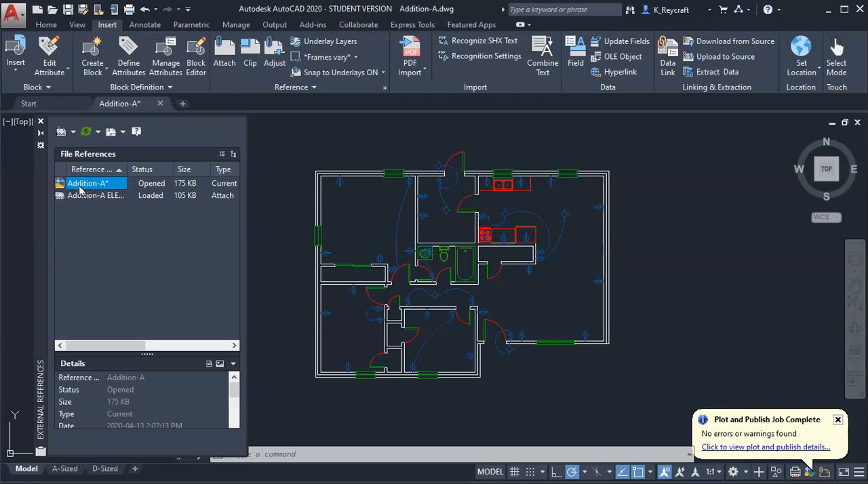
{"action": "left_click", "coordinate": [84, 196]}
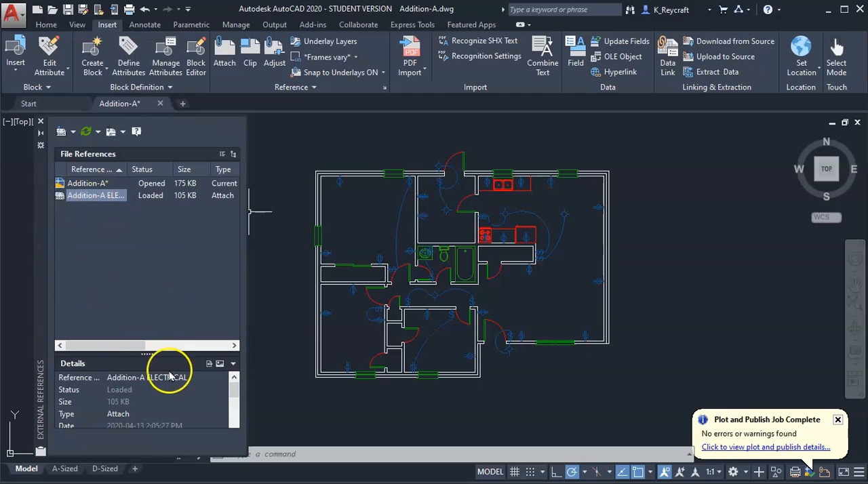
{"action": "left_click_drag", "start_coordinate": [147, 354], "coordinate": [167, 275]}
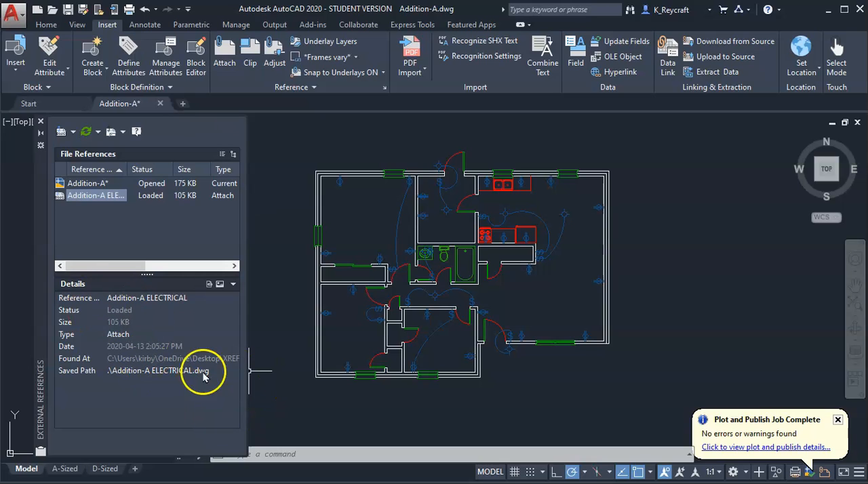
Examine the preview image of the Addition-A ELECTRICAL reference and return to its file details
{"action": "left_click", "coordinate": [220, 285]}
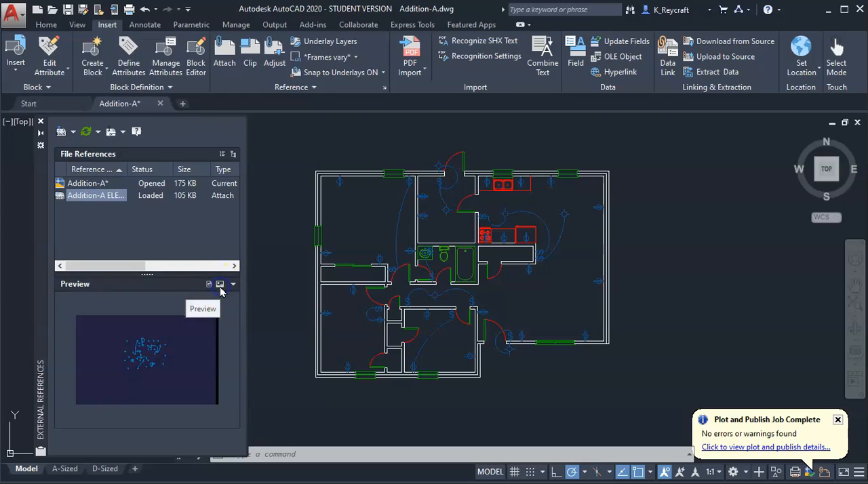
{"action": "left_click", "coordinate": [209, 284]}
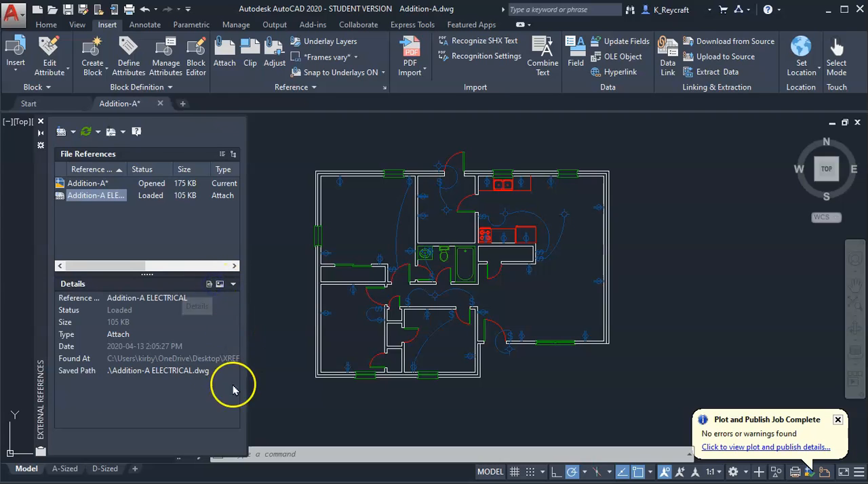
{"action": "left_click", "coordinate": [219, 284]}
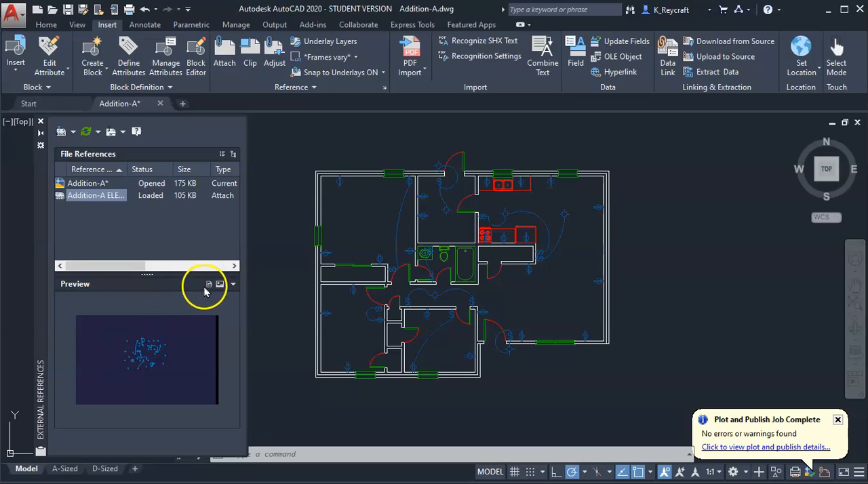
{"action": "left_click", "coordinate": [209, 285]}
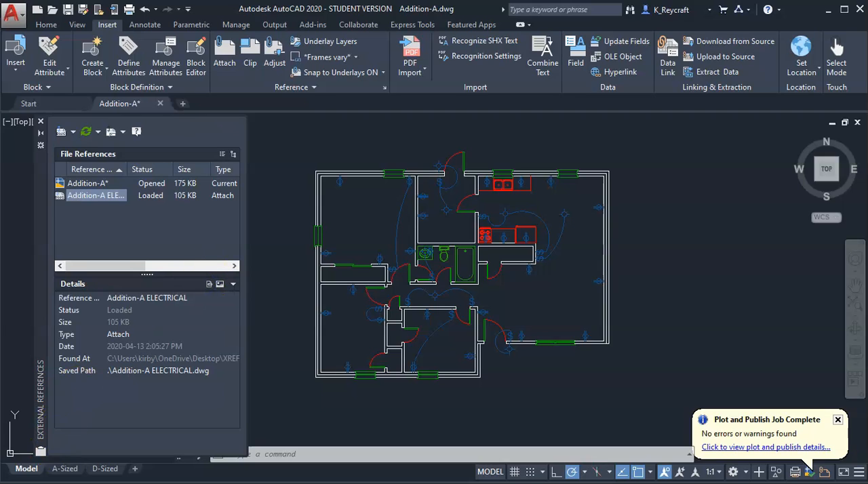
Unload the Addition-A ELECTRICAL reference from the floor plan and reload it
{"action": "right_click", "coordinate": [94, 197]}
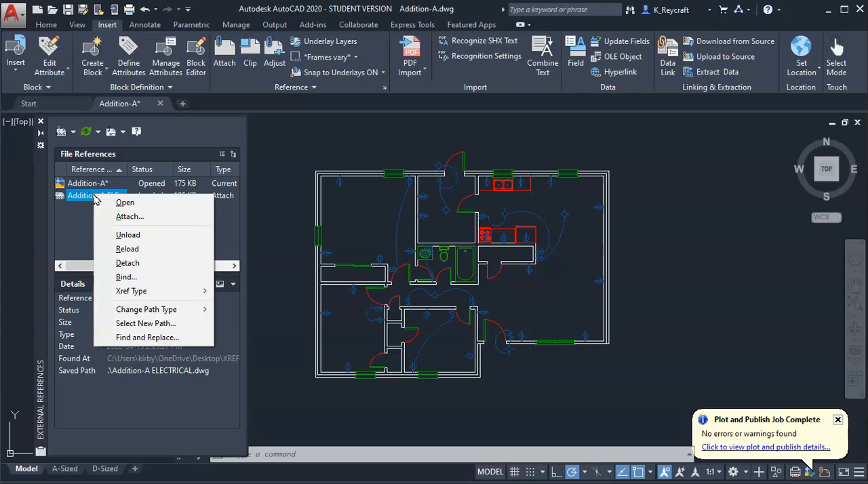
{"action": "left_click", "coordinate": [129, 234]}
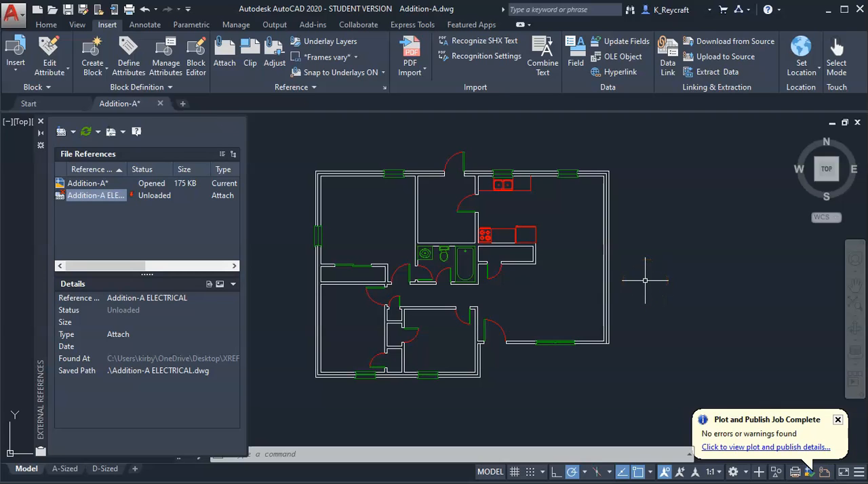
{"action": "right_click", "coordinate": [106, 198]}
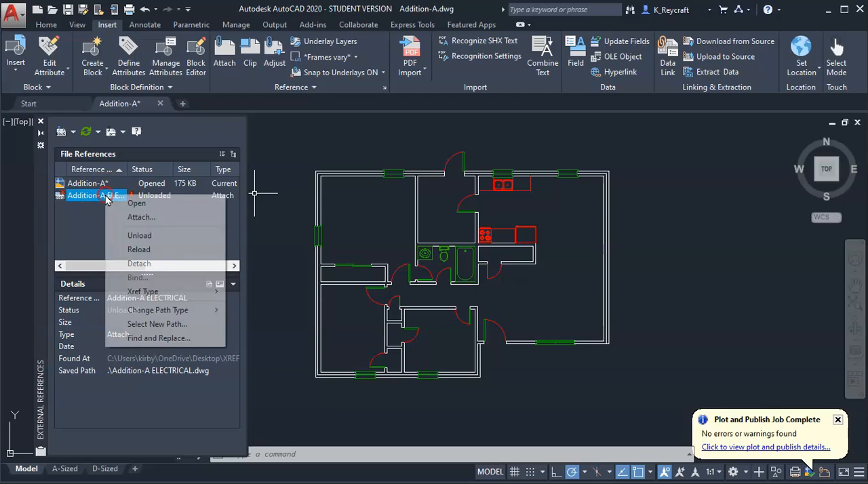
{"action": "left_click", "coordinate": [145, 251]}
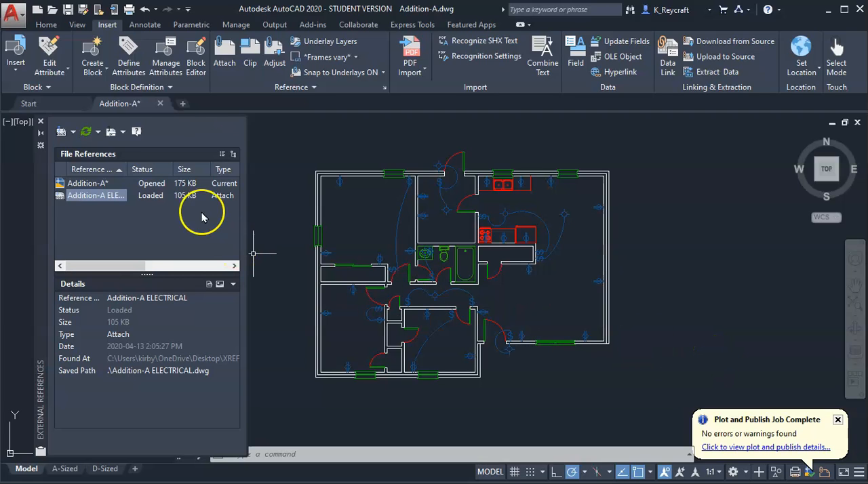
Attach Addition-A HVAC.dwg from XREF SAMPLE FILES as an Attachment-type reference with a relative path, scale 1.00 and insertion point 0,0,0
{"action": "right_click", "coordinate": [91, 195]}
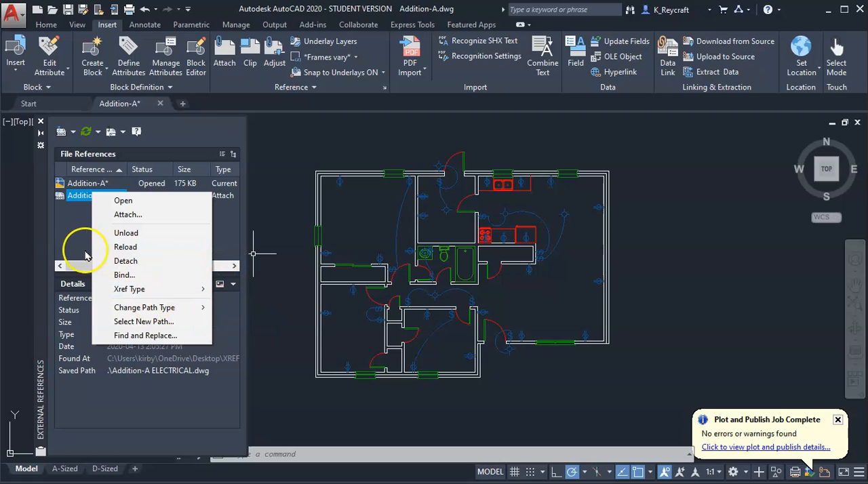
{"action": "mouse_move", "coordinate": [169, 293]}
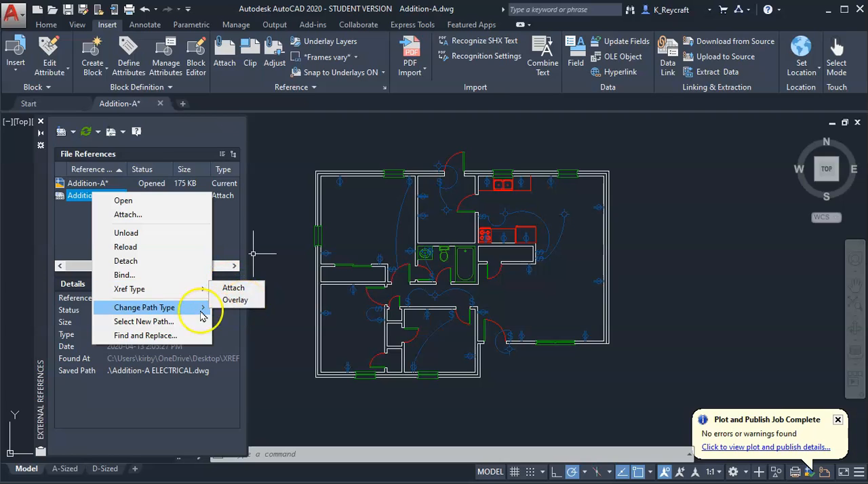
{"action": "mouse_move", "coordinate": [179, 310]}
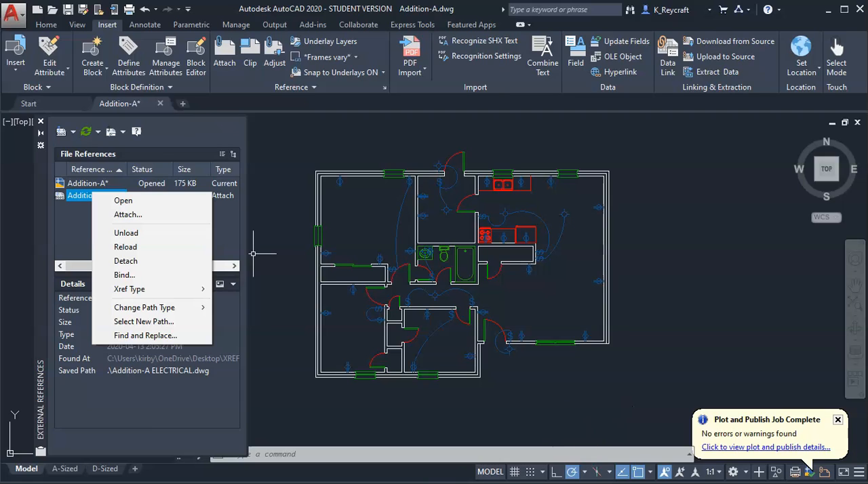
{"action": "left_click", "coordinate": [128, 217]}
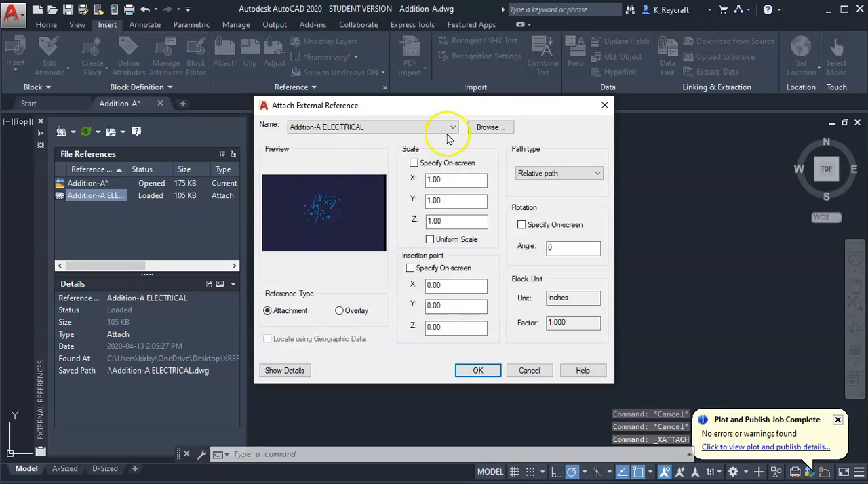
{"action": "left_click", "coordinate": [493, 128]}
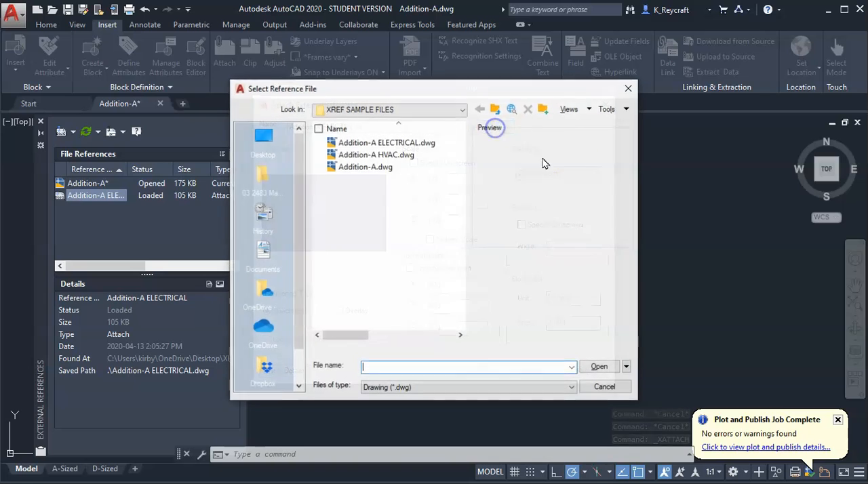
{"action": "left_click", "coordinate": [388, 156]}
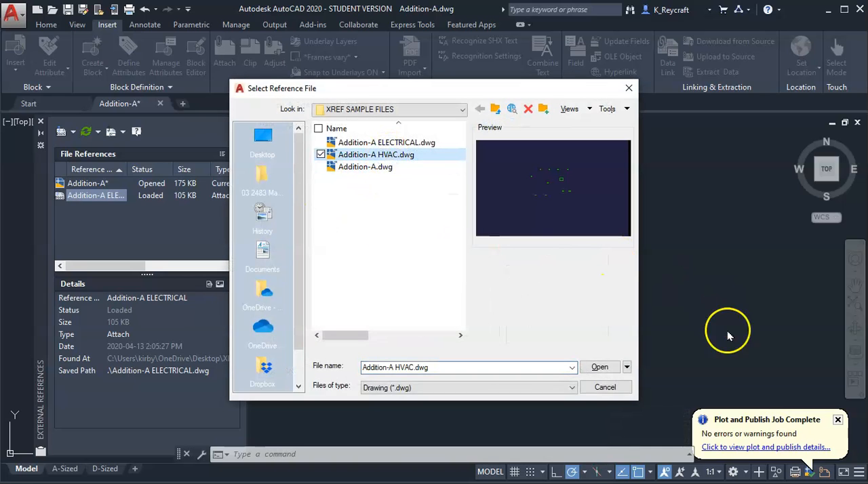
{"action": "left_click", "coordinate": [600, 367]}
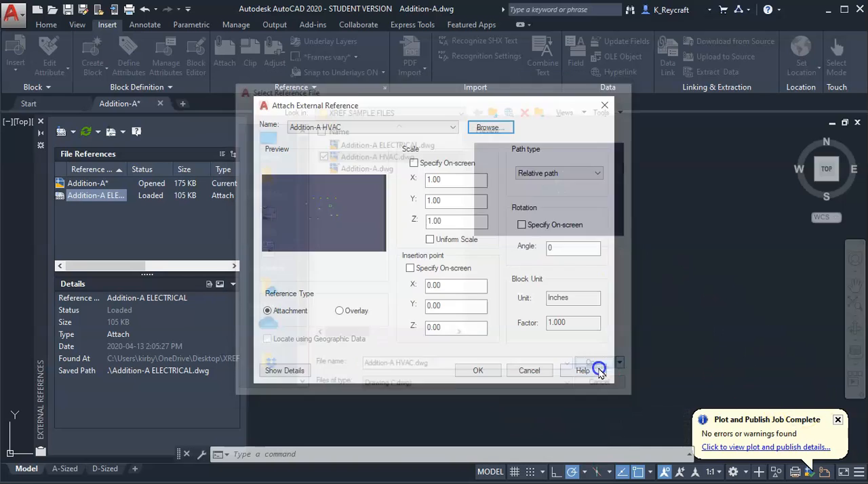
{"action": "left_click", "coordinate": [479, 373]}
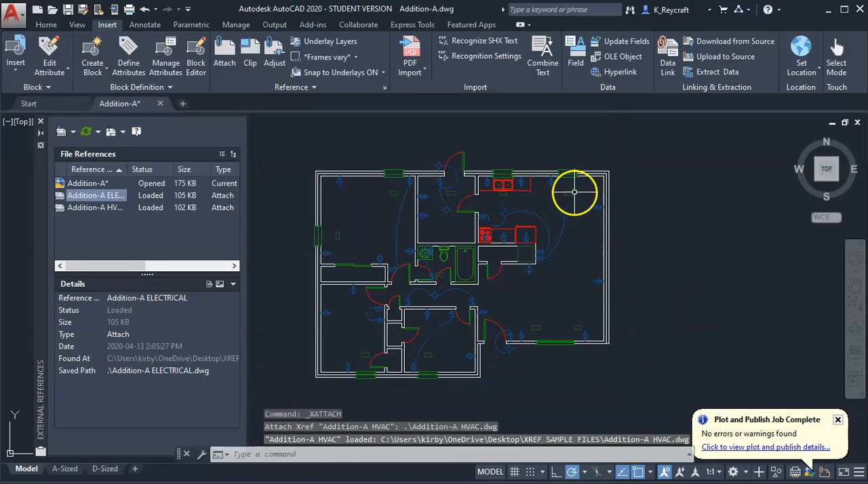
Examine the attached HVAC symbols across the rooms of the floor plan alongside the electrical layout
{"action": "scroll", "coordinate": [574, 192], "scroll_direction": "up", "scroll_amount": 5}
{"action": "scroll", "coordinate": [565, 212], "scroll_direction": "down", "scroll_amount": 5}
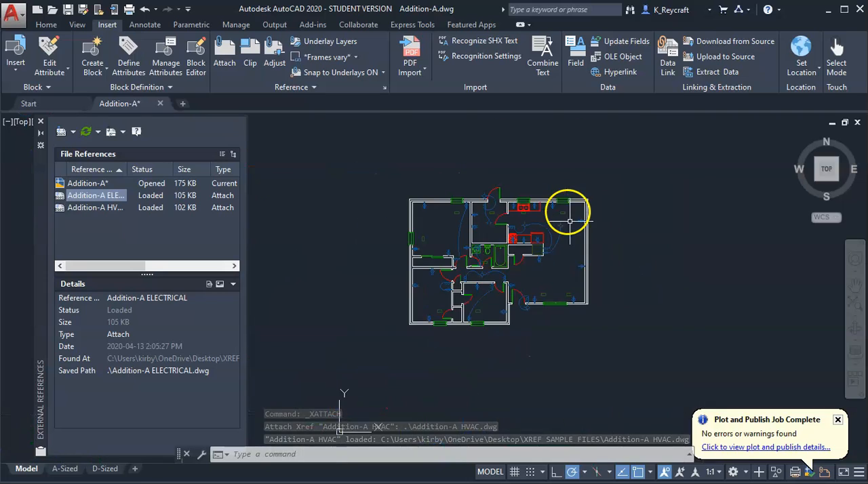
{"action": "scroll", "coordinate": [552, 319], "scroll_direction": "up", "scroll_amount": 5}
{"action": "scroll", "coordinate": [555, 322], "scroll_direction": "down", "scroll_amount": 2}
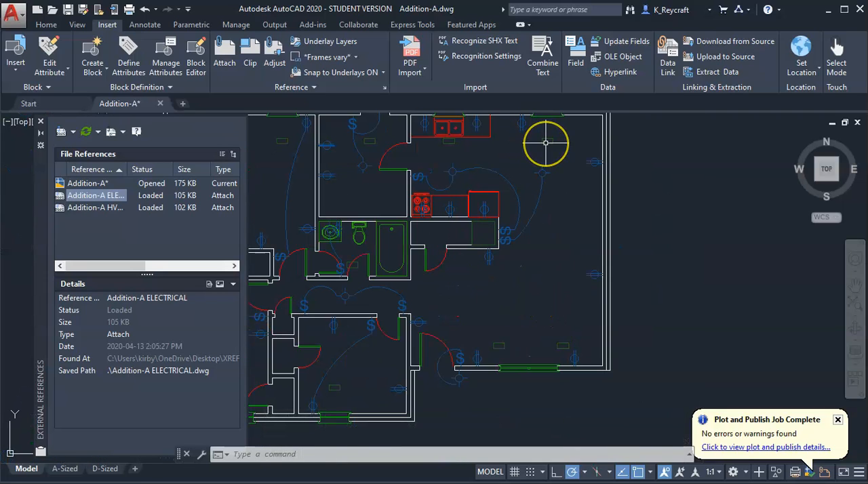
{"action": "scroll", "coordinate": [543, 151], "scroll_direction": "down", "scroll_amount": 2}
{"action": "scroll", "coordinate": [533, 288], "scroll_direction": "up", "scroll_amount": 5}
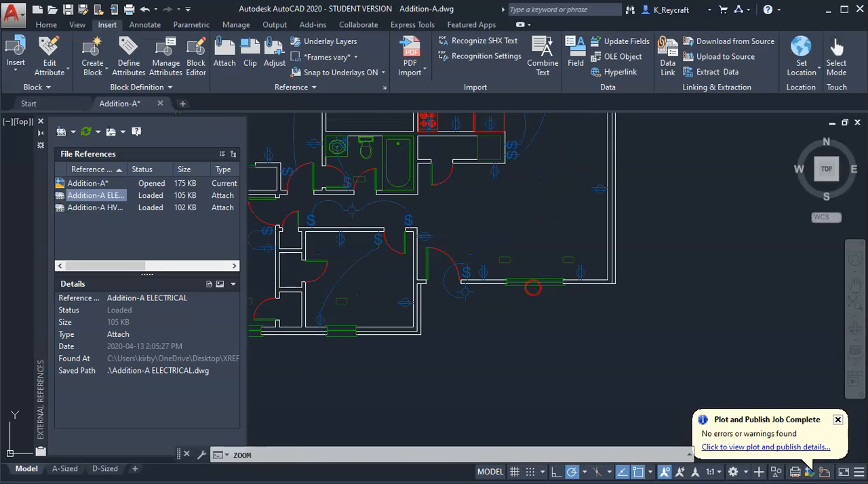
{"action": "scroll", "coordinate": [533, 291], "scroll_direction": "down", "scroll_amount": 3}
{"action": "scroll", "coordinate": [533, 292], "scroll_direction": "down", "scroll_amount": 3}
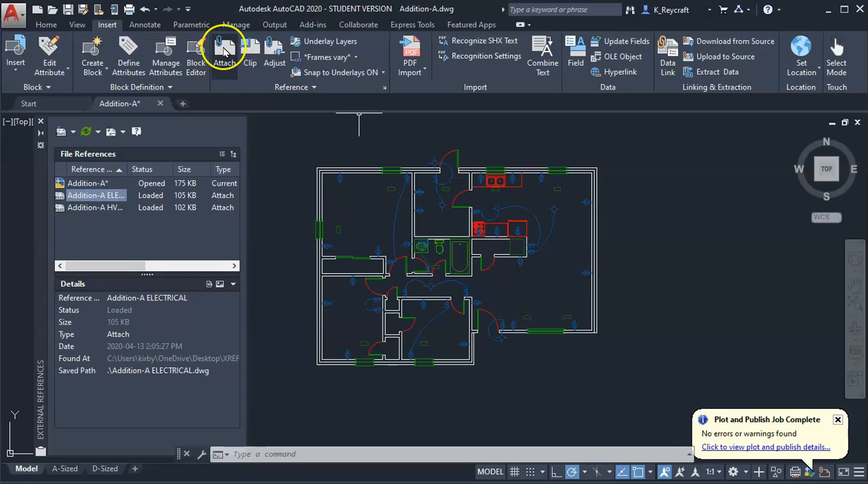
Choose the image ASCENT logo.gif for attachment with a relative path, on-screen insertion point and scale, and rotation angle 0
{"action": "left_click", "coordinate": [225, 51]}
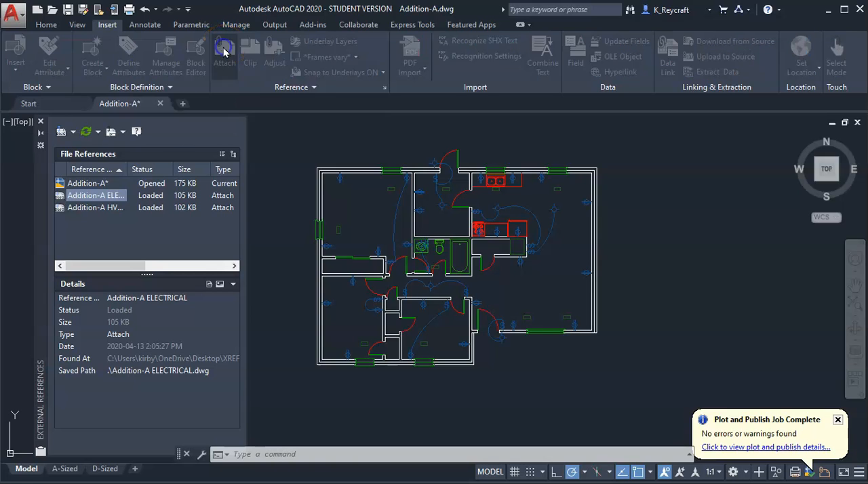
{"action": "left_click", "coordinate": [486, 363]}
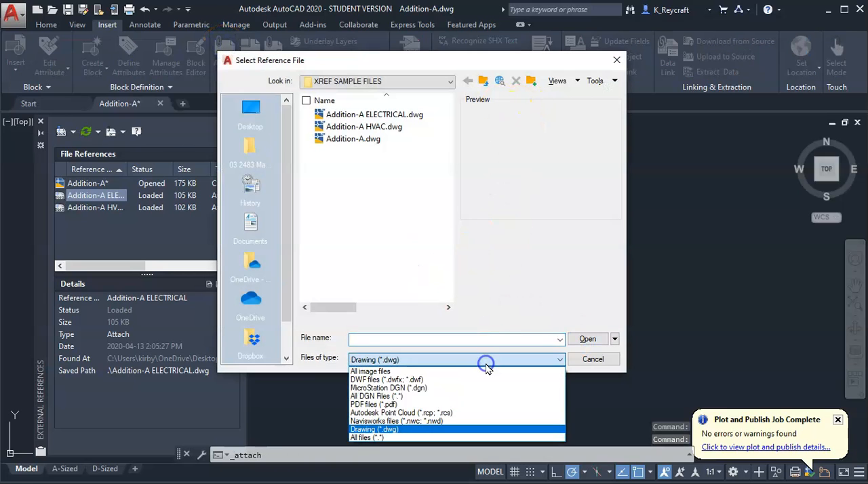
{"action": "left_click", "coordinate": [380, 372]}
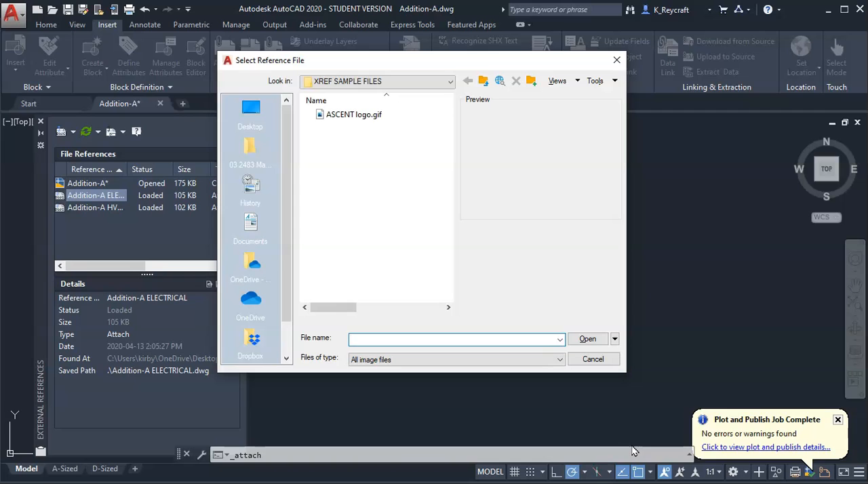
{"action": "left_click", "coordinate": [359, 116]}
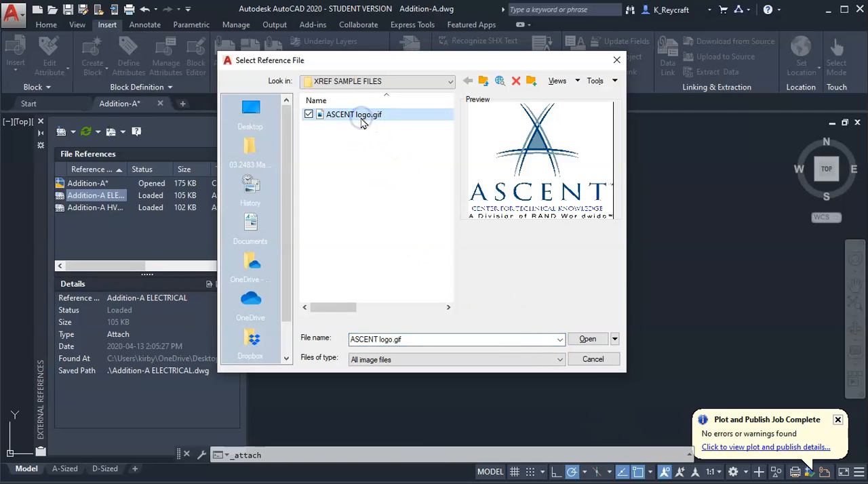
{"action": "left_click", "coordinate": [588, 341]}
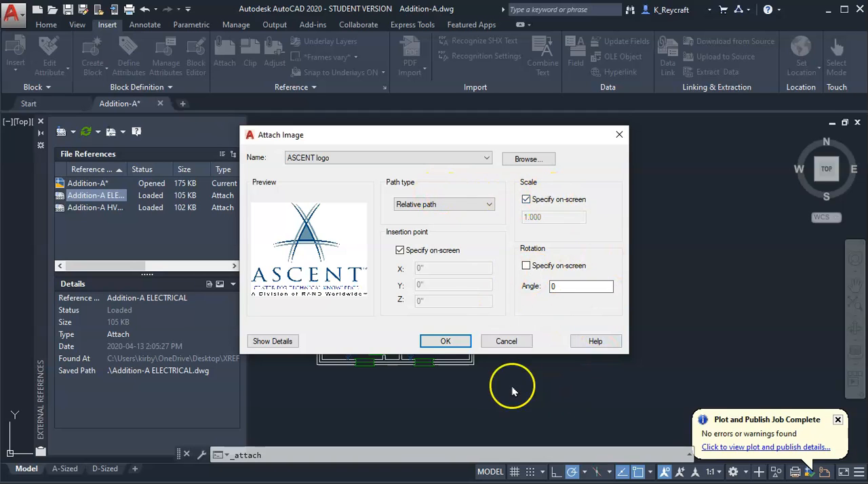
{"action": "left_click", "coordinate": [448, 341]}
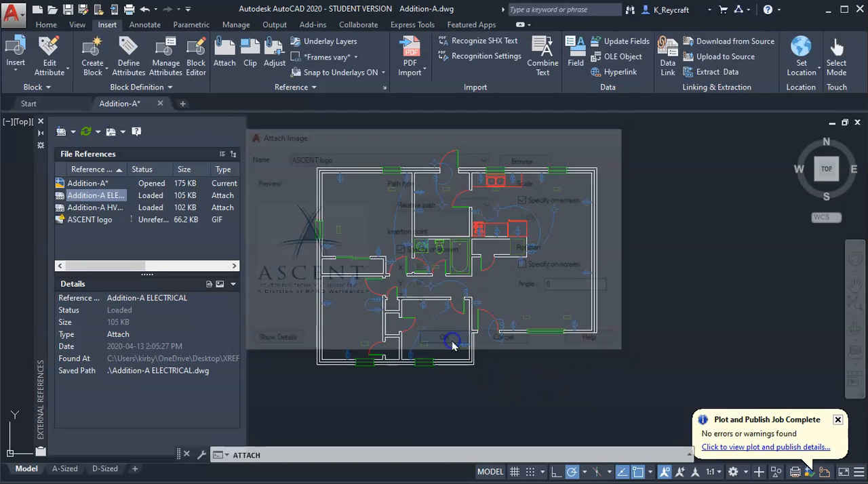
Place the ASCENT logo image in the large room below the kitchen, sizing it on screen
{"action": "scroll", "coordinate": [509, 280], "scroll_direction": "up", "scroll_amount": 4}
{"action": "scroll", "coordinate": [511, 281], "scroll_direction": "up", "scroll_amount": 2}
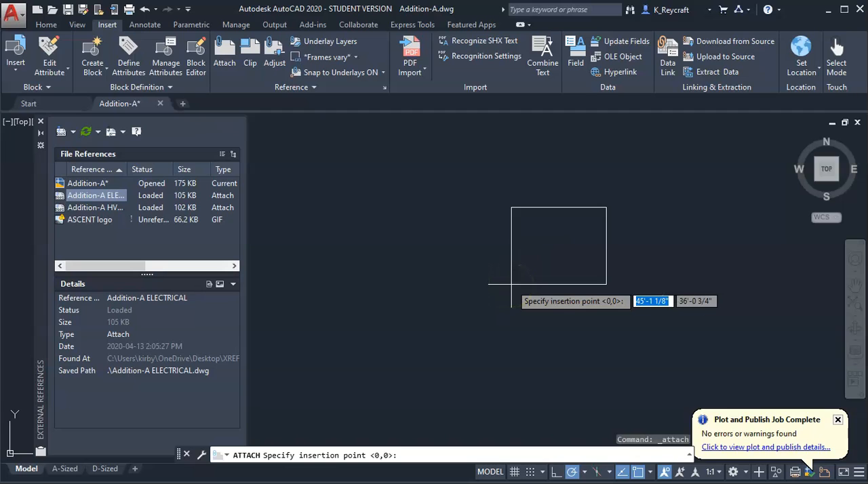
{"action": "left_click", "coordinate": [505, 291]}
{"action": "scroll", "coordinate": [554, 252], "scroll_direction": "down", "scroll_amount": 5}
{"action": "left_click", "coordinate": [611, 226]}
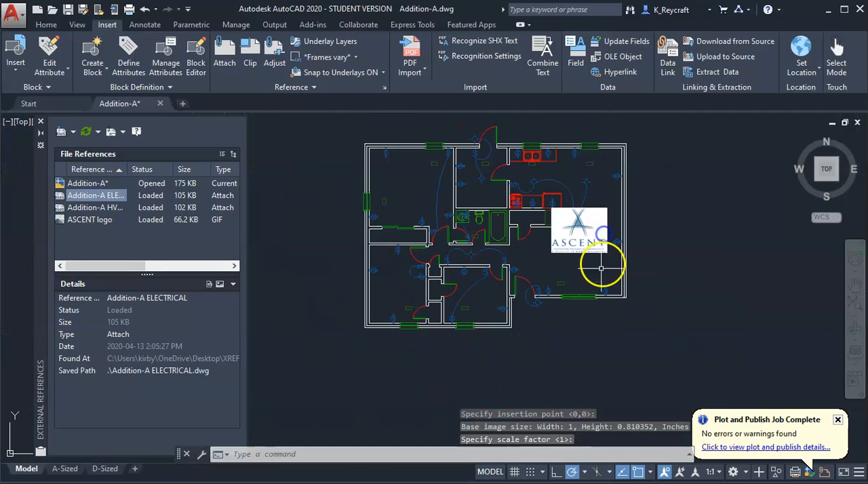
{"action": "key", "text": "Escape"}
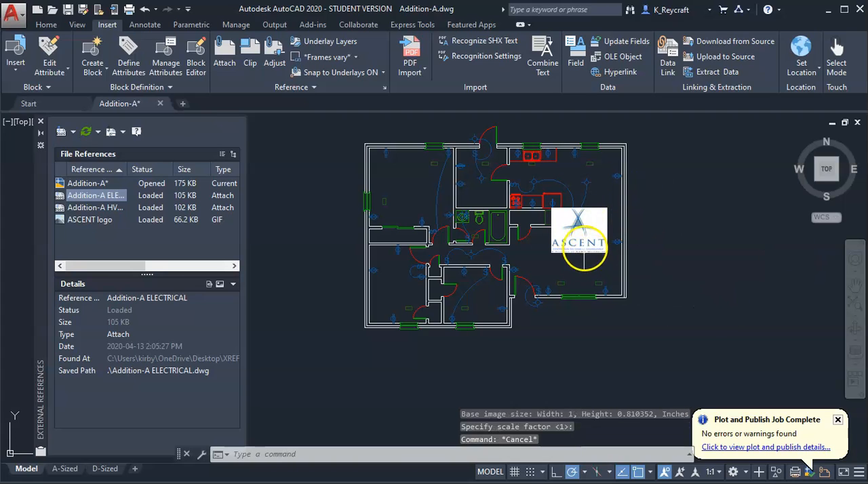
Move the ASCENT logo image out of the floor plan to the empty space east of the building's exterior wall
{"action": "left_click", "coordinate": [581, 252]}
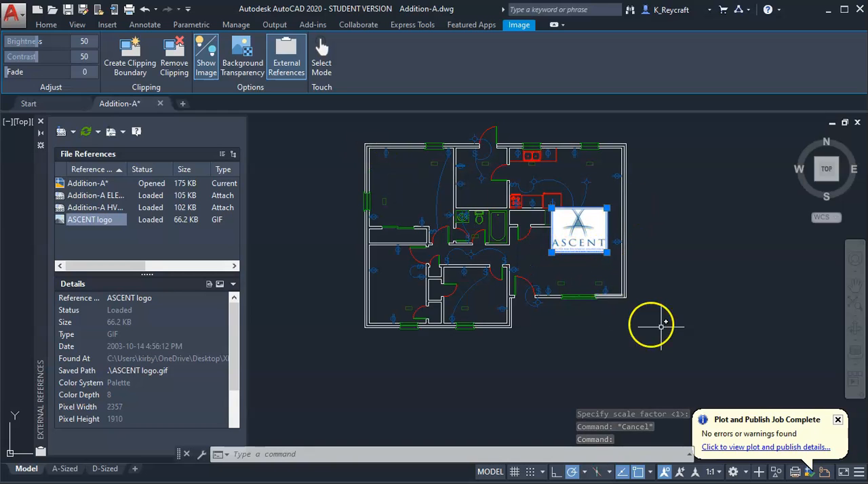
{"action": "type", "text": "m"}
{"action": "key", "text": "Return"}
{"action": "left_click", "coordinate": [557, 343]}
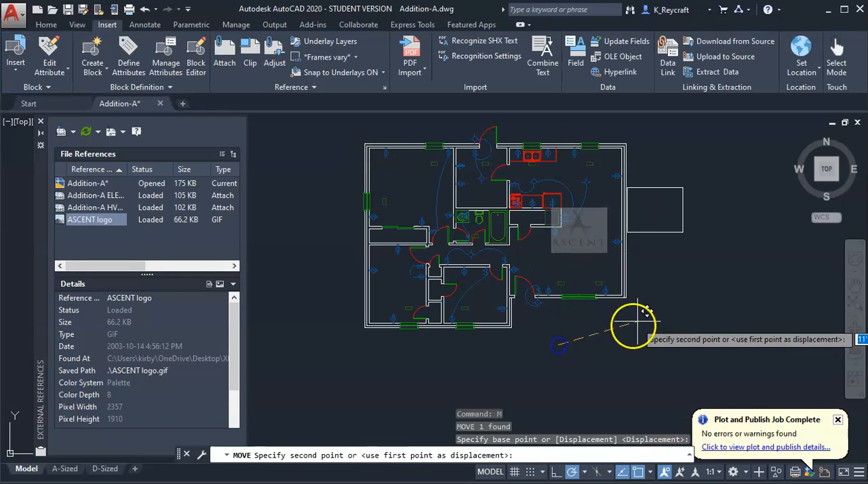
{"action": "left_click", "coordinate": [651, 295]}
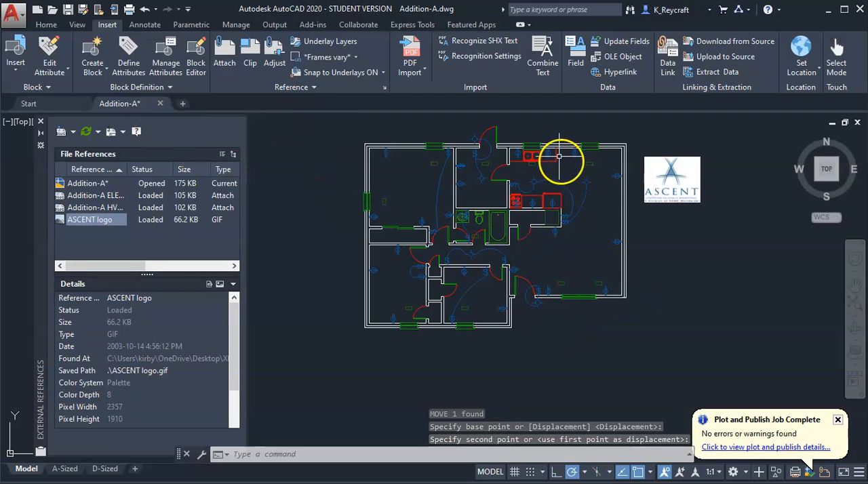
Set the ASCENT logo image's brightness to 54, contrast to 55 and fade to 15
{"action": "left_click", "coordinate": [675, 163]}
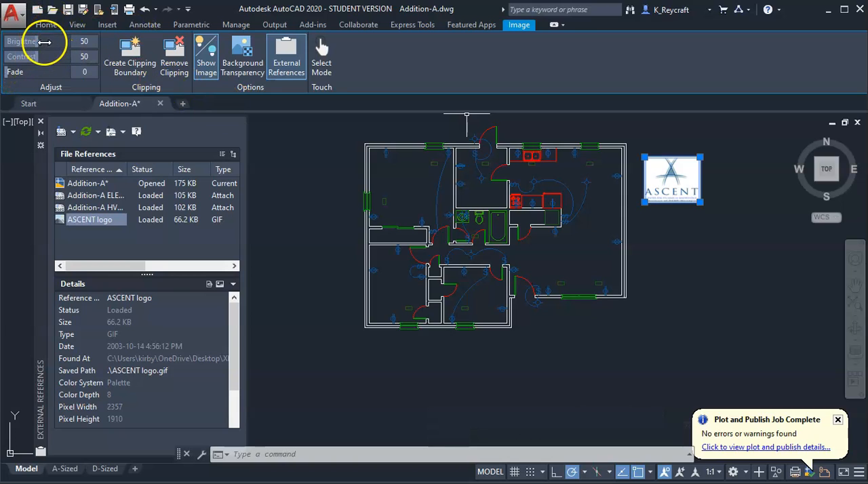
{"action": "left_click_drag", "start_coordinate": [44, 42], "coordinate": [71, 42]}
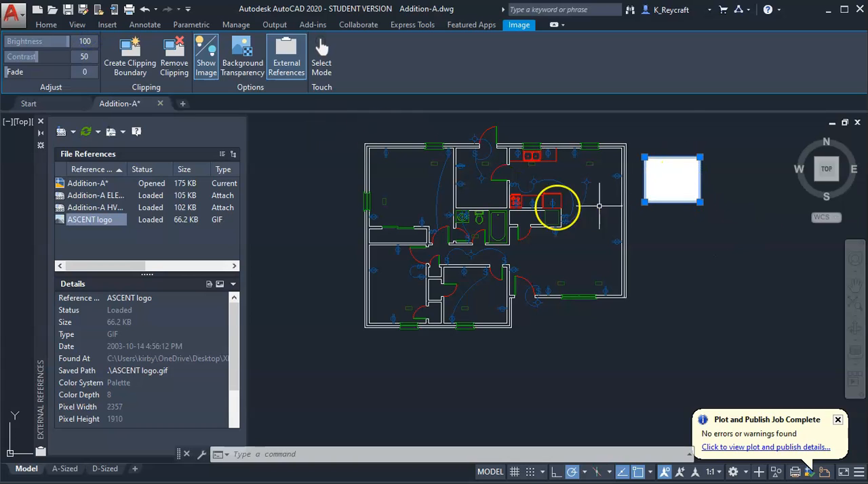
{"action": "left_click_drag", "start_coordinate": [68, 42], "coordinate": [95, 59]}
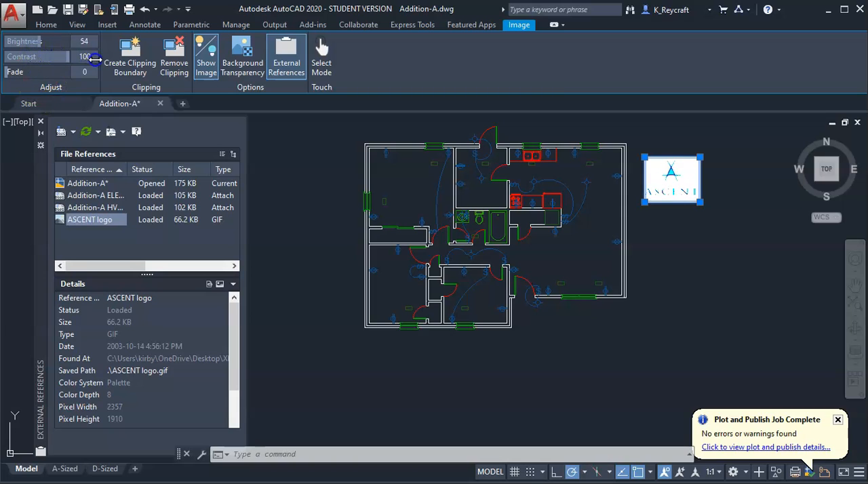
{"action": "scroll", "coordinate": [682, 188], "scroll_direction": "up", "scroll_amount": 8}
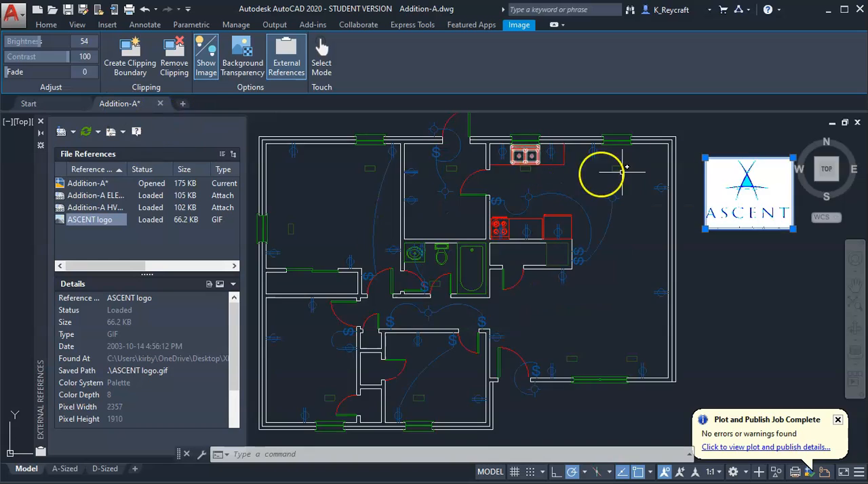
{"action": "scroll", "coordinate": [341, 178], "scroll_direction": "down", "scroll_amount": 8}
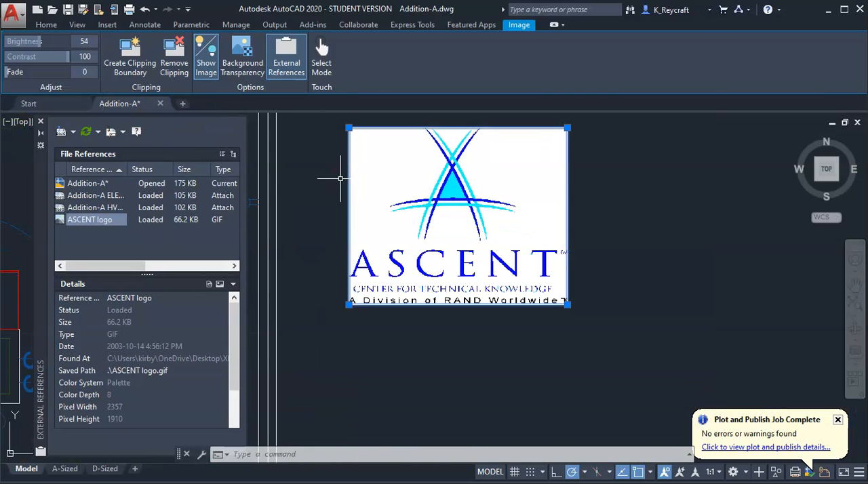
{"action": "mouse_move", "coordinate": [67, 57]}
{"action": "left_mouse_down"}
{"action": "mouse_move", "coordinate": [35, 58]}
{"action": "mouse_move", "coordinate": [34, 73]}
{"action": "mouse_move", "coordinate": [51, 73]}
{"action": "mouse_move", "coordinate": [23, 73]}
{"action": "left_mouse_up"}
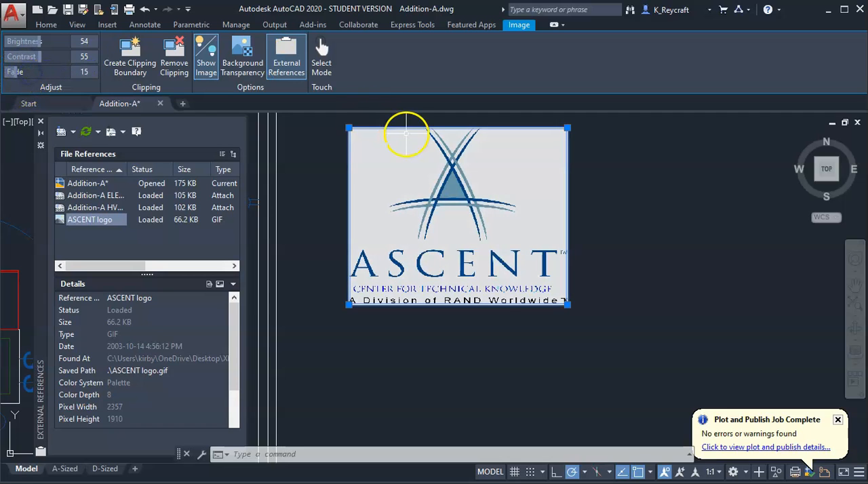
Hide the ASCENT logo image and show it again, and toggle its background transparency on and off
{"action": "left_click", "coordinate": [209, 62]}
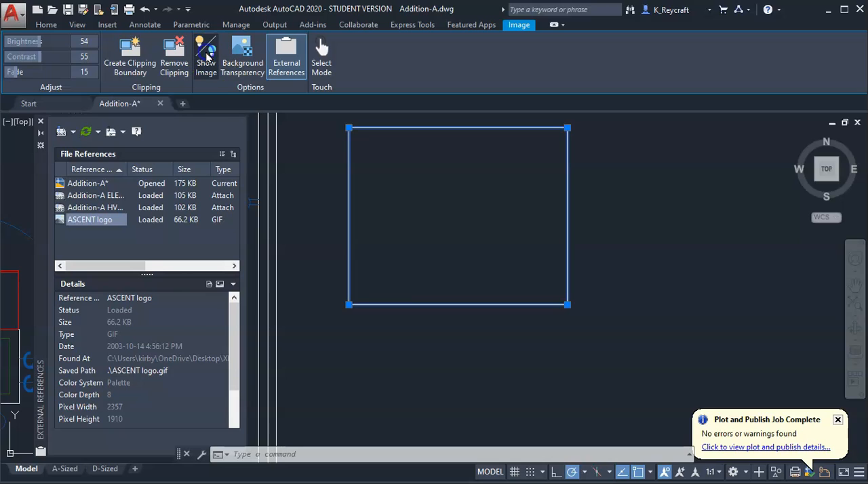
{"action": "left_click", "coordinate": [207, 57]}
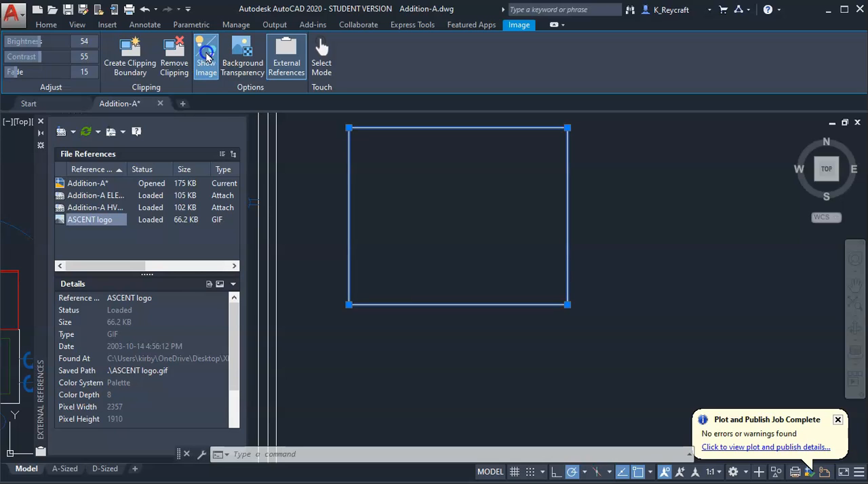
{"action": "left_click", "coordinate": [207, 56]}
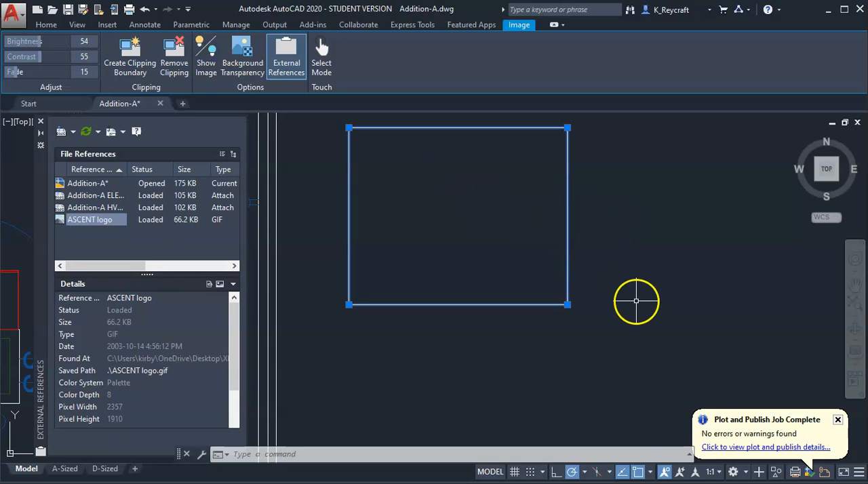
{"action": "left_click", "coordinate": [205, 62]}
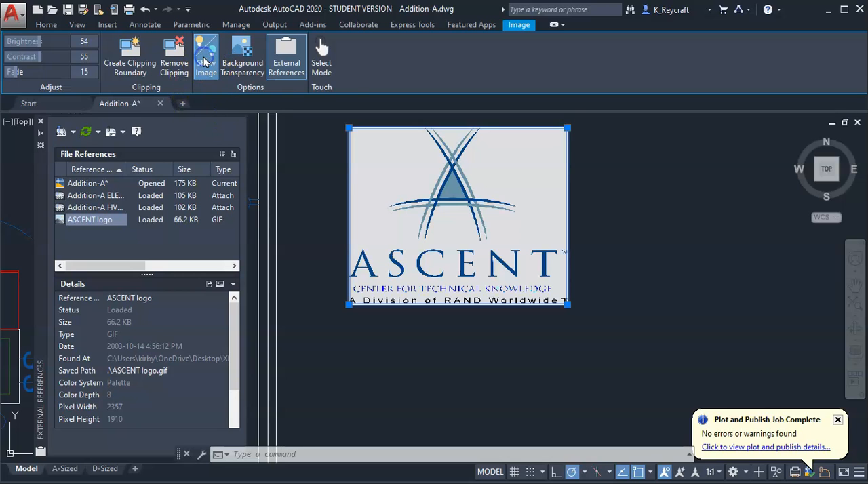
{"action": "left_click", "coordinate": [249, 53]}
{"action": "left_click", "coordinate": [248, 47]}
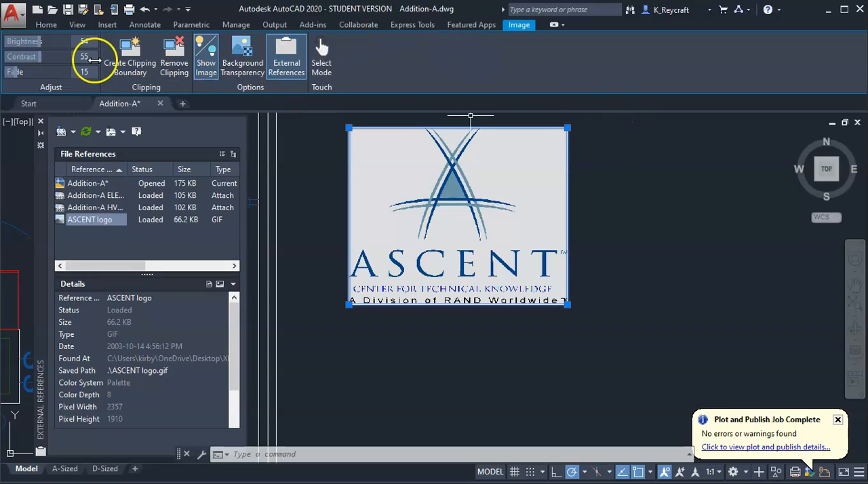
Clip the ASCENT logo image with a rectangular boundary around its lower third, keeping only the lettering
{"action": "middle_click_drag", "start_coordinate": [380, 158], "coordinate": [455, 209]}
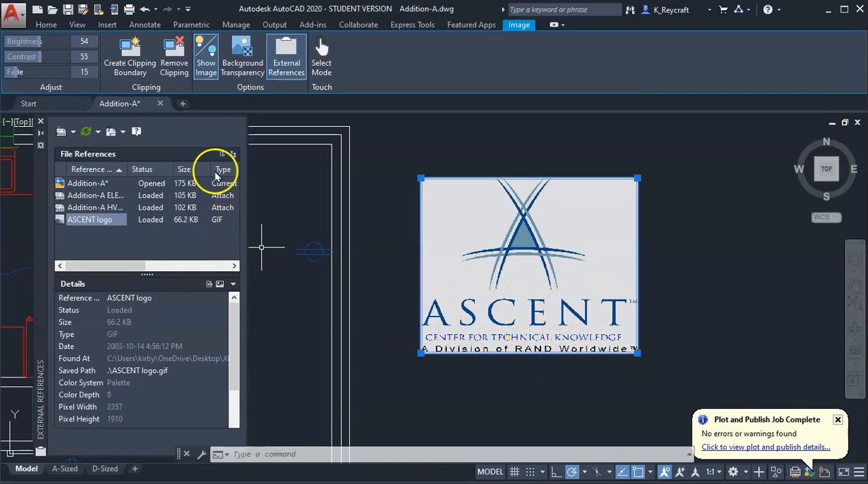
{"action": "left_click", "coordinate": [131, 66]}
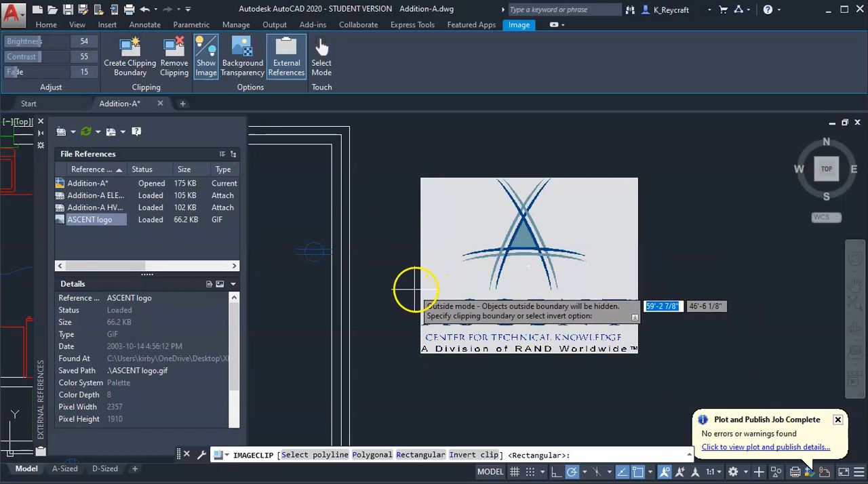
{"action": "left_click", "coordinate": [421, 352]}
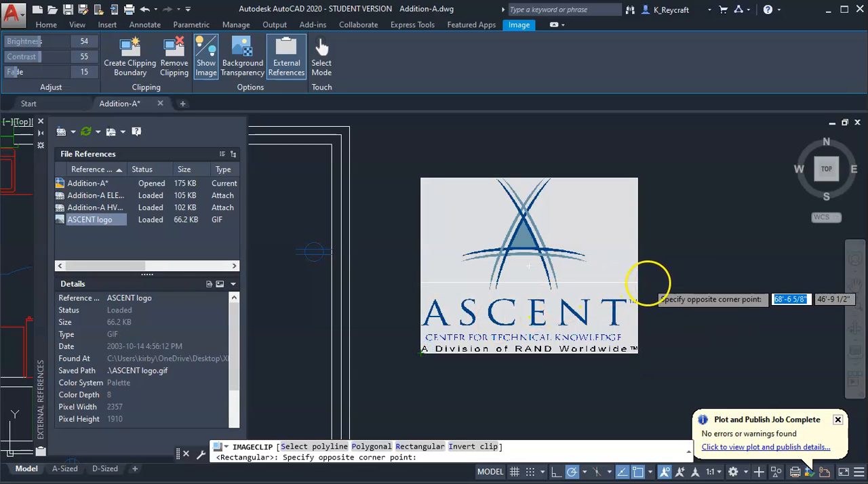
{"action": "left_click", "coordinate": [648, 291]}
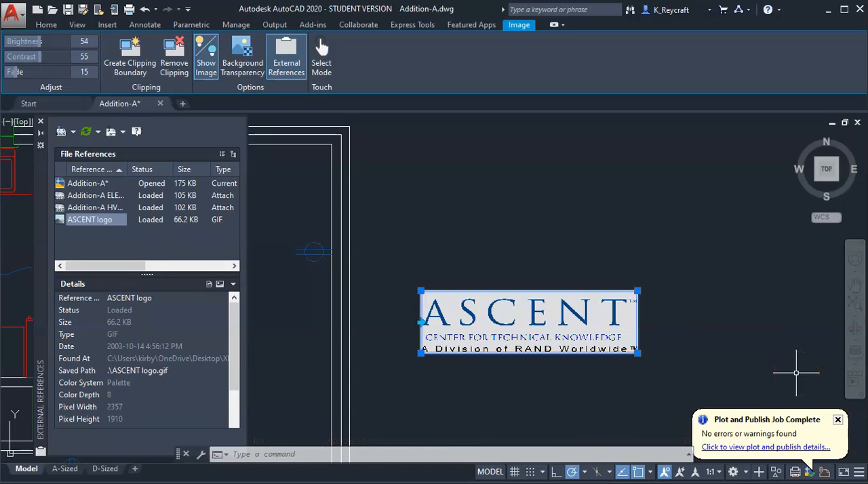
Remove the clipping boundary from the ASCENT logo image and deselect the image
{"action": "left_click", "coordinate": [173, 60]}
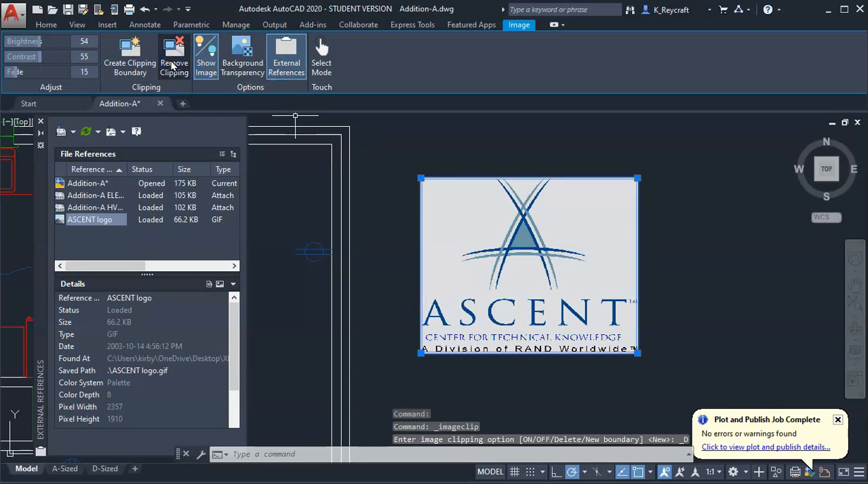
{"action": "left_click", "coordinate": [695, 294]}
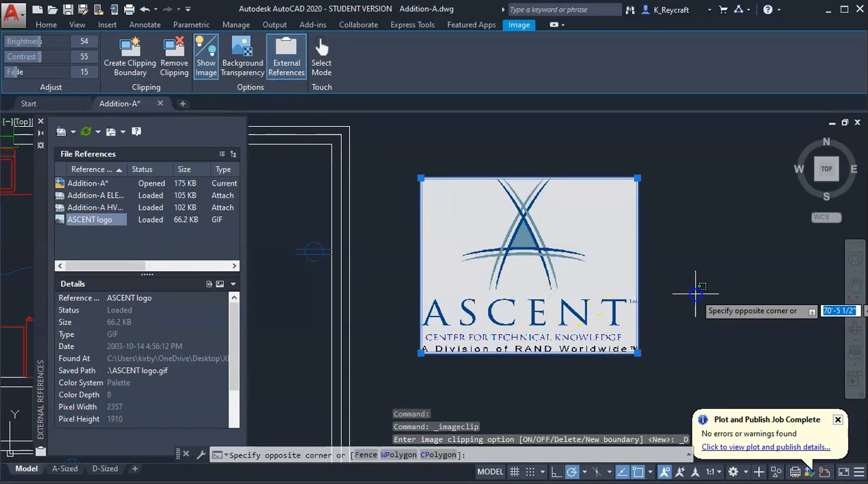
{"action": "scroll", "coordinate": [686, 252], "scroll_direction": "down", "scroll_amount": 5}
{"action": "left_click", "coordinate": [698, 328]}
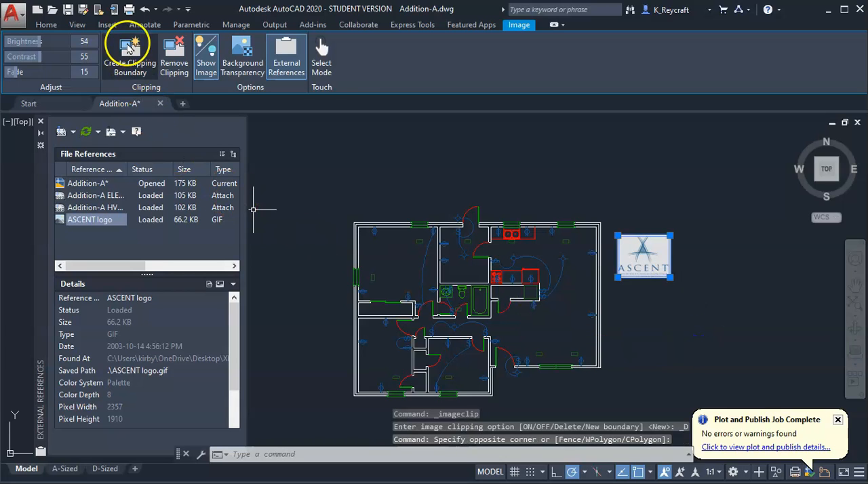
{"action": "key", "text": "Escape"}
{"action": "key", "text": "Escape"}
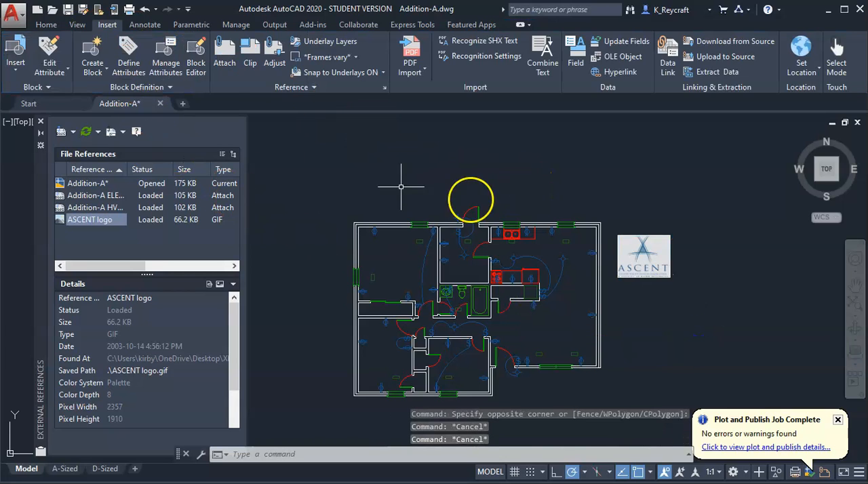
Attach Addition-A MARKUP.pdf as a PDF underlay with a relative path, insertion point 0,0,0, scale 1.000 and rotation 0
{"action": "left_click", "coordinate": [220, 53]}
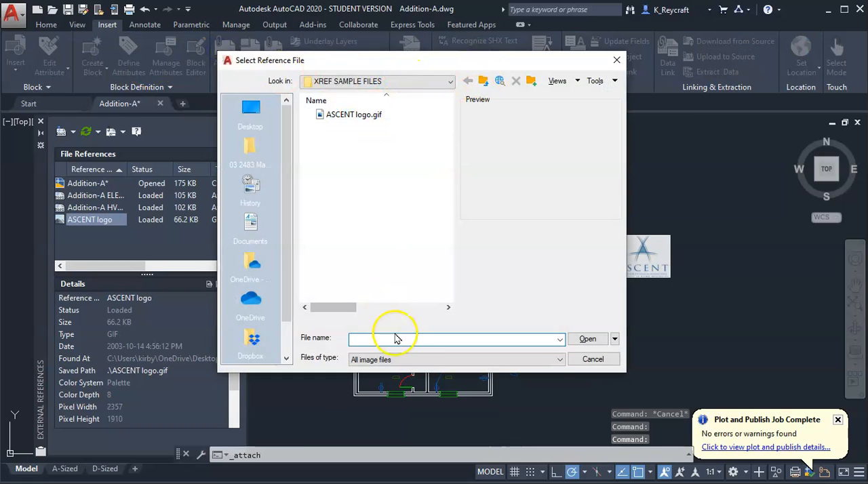
{"action": "left_click", "coordinate": [393, 359]}
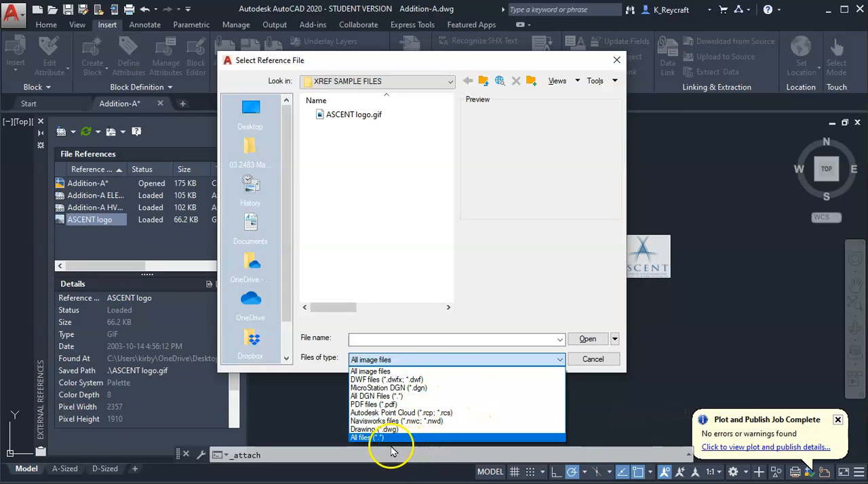
{"action": "left_click", "coordinate": [397, 405]}
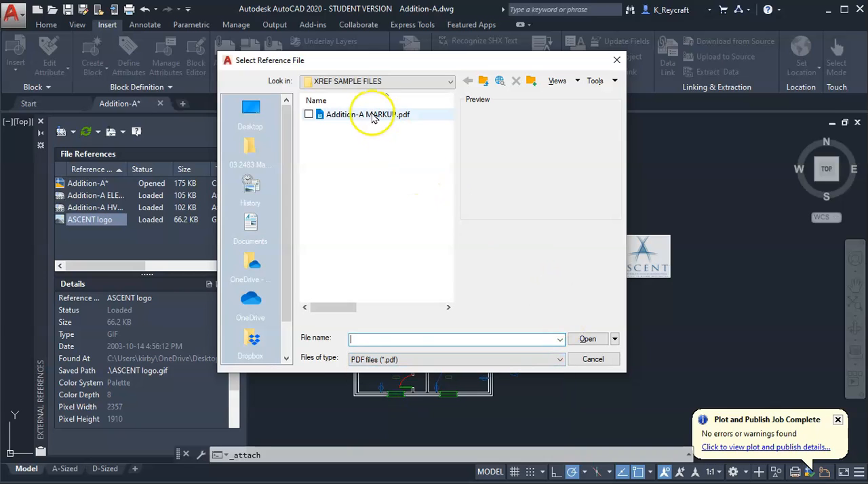
{"action": "left_click", "coordinate": [350, 114]}
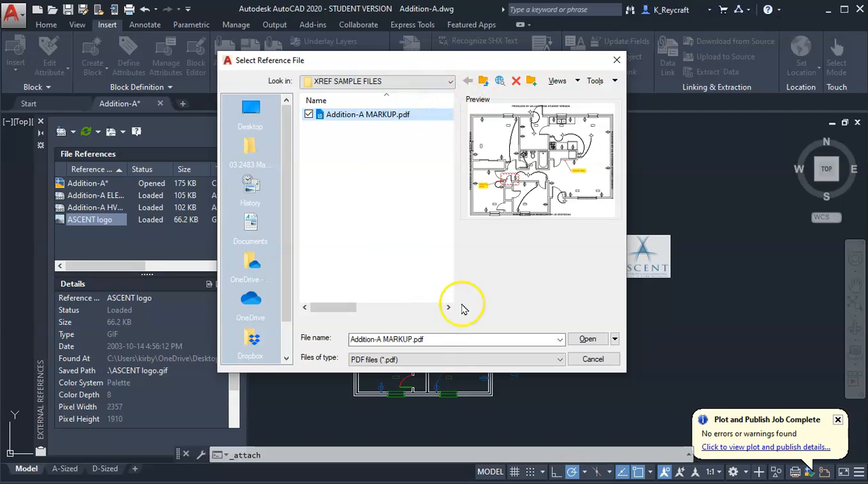
{"action": "left_click", "coordinate": [584, 338]}
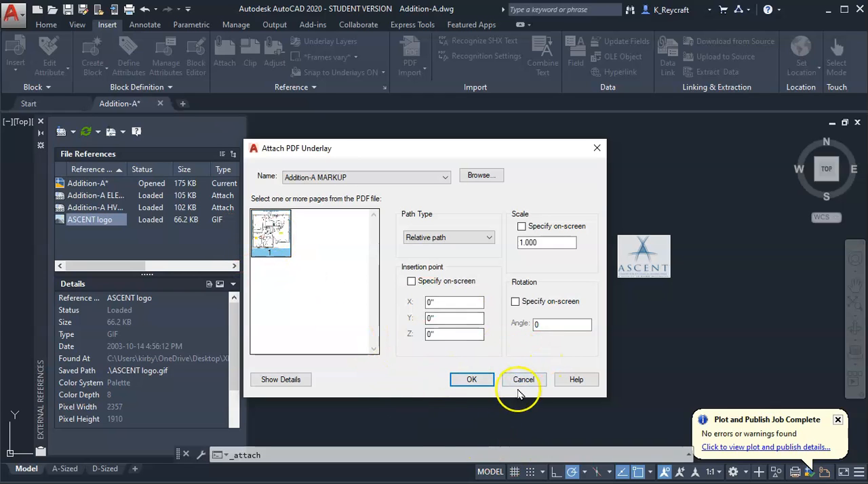
{"action": "left_click", "coordinate": [469, 380]}
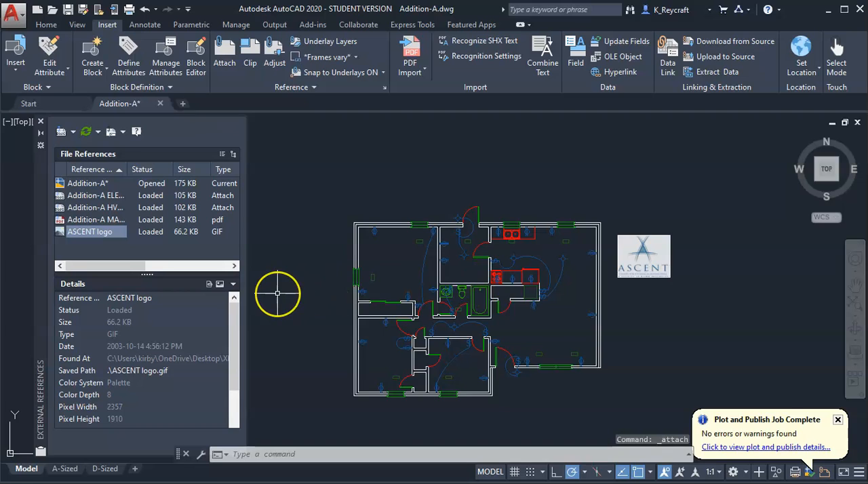
Locate the tiny attached PDF underlay at the drawing origin and compare its size with the floor plan
{"action": "scroll", "coordinate": [282, 290], "scroll_direction": "up", "scroll_amount": 3}
{"action": "scroll", "coordinate": [319, 287], "scroll_direction": "down", "scroll_amount": 6}
{"action": "middle_click_drag", "start_coordinate": [319, 286], "coordinate": [407, 283]}
{"action": "scroll", "coordinate": [407, 283], "scroll_direction": "up", "scroll_amount": 4}
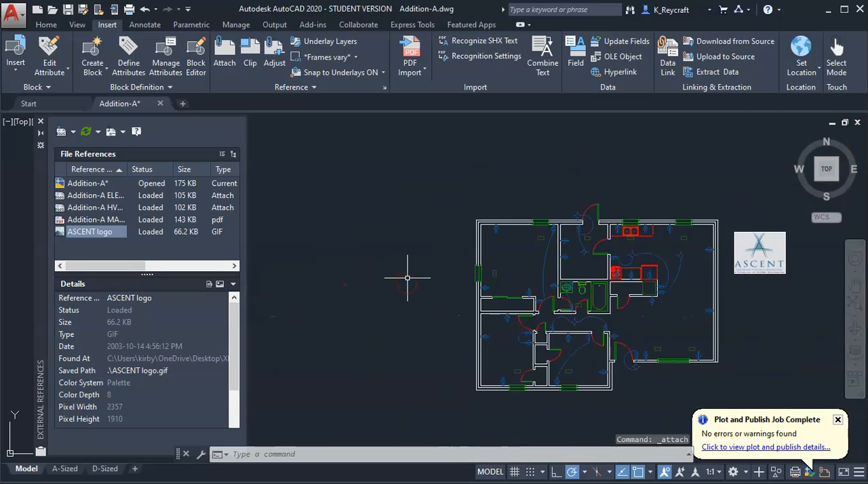
{"action": "scroll", "coordinate": [471, 291], "scroll_direction": "up", "scroll_amount": 2}
{"action": "scroll", "coordinate": [451, 332], "scroll_direction": "down", "scroll_amount": 8}
{"action": "scroll", "coordinate": [434, 271], "scroll_direction": "up", "scroll_amount": 2}
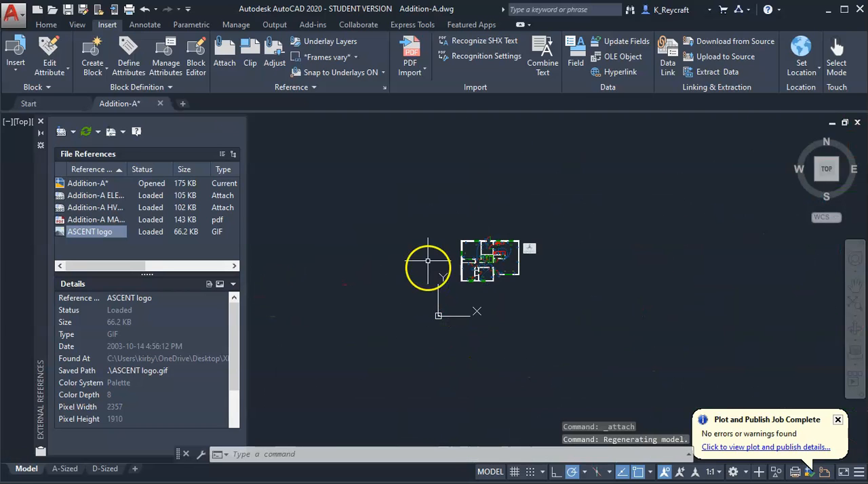
{"action": "left_click", "coordinate": [437, 267]}
{"action": "scroll", "coordinate": [434, 265], "scroll_direction": "up", "scroll_amount": 3}
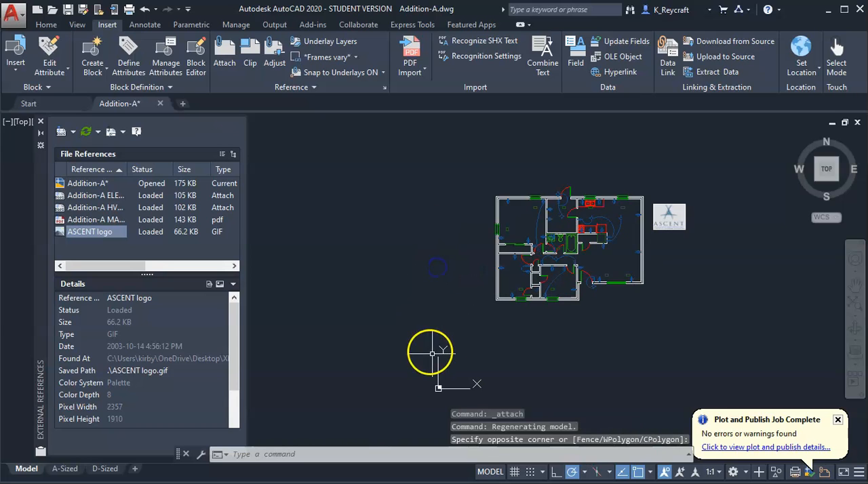
{"action": "scroll", "coordinate": [447, 397], "scroll_direction": "up", "scroll_amount": 10}
{"action": "scroll", "coordinate": [336, 275], "scroll_direction": "up", "scroll_amount": 5}
{"action": "middle_click_drag", "start_coordinate": [310, 257], "coordinate": [537, 385]}
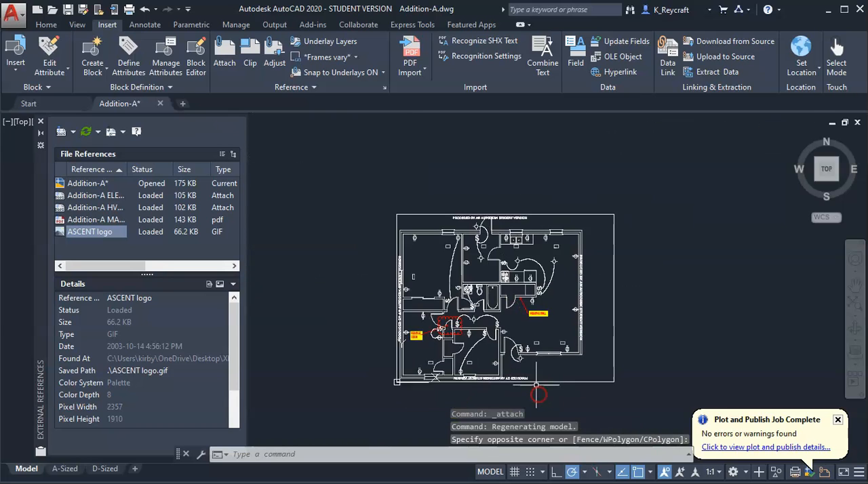
{"action": "scroll", "coordinate": [322, 296], "scroll_direction": "down", "scroll_amount": 10}
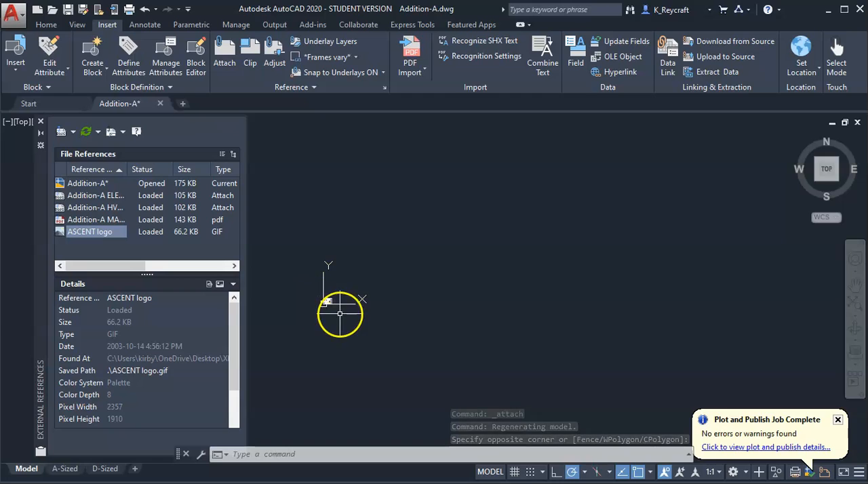
{"action": "left_click", "coordinate": [328, 299]}
{"action": "scroll", "coordinate": [339, 295], "scroll_direction": "up", "scroll_amount": 8}
{"action": "scroll", "coordinate": [350, 305], "scroll_direction": "down", "scroll_amount": 10}
{"action": "scroll", "coordinate": [455, 294], "scroll_direction": "up", "scroll_amount": 8}
{"action": "middle_click_drag", "start_coordinate": [311, 276], "coordinate": [567, 335]}
{"action": "scroll", "coordinate": [370, 299], "scroll_direction": "up", "scroll_amount": 6}
{"action": "middle_click_drag", "start_coordinate": [463, 329], "coordinate": [847, 378]}
{"action": "scroll", "coordinate": [775, 378], "scroll_direction": "down", "scroll_amount": 4}
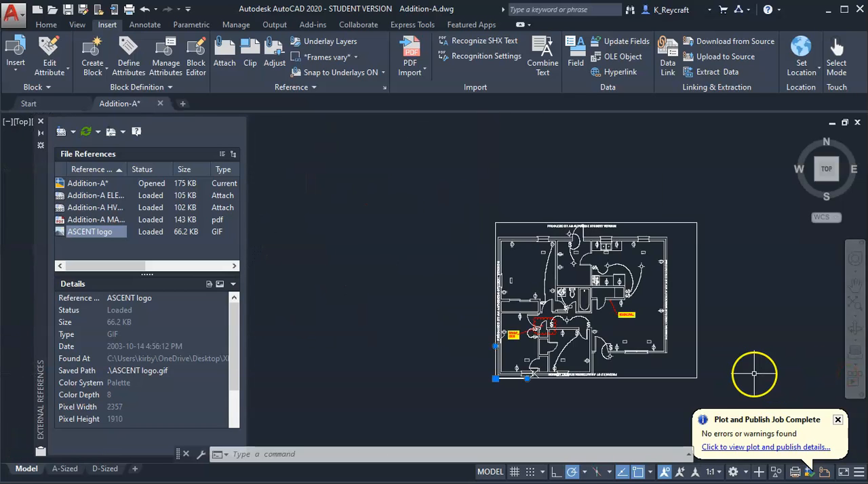
{"action": "scroll", "coordinate": [754, 374], "scroll_direction": "up", "scroll_amount": 2}
Scale the PDF underlay up from its lower-left corner to roughly the floor plan's size, picking a factor of about 5'-9" on screen
{"action": "left_click", "coordinate": [662, 292]}
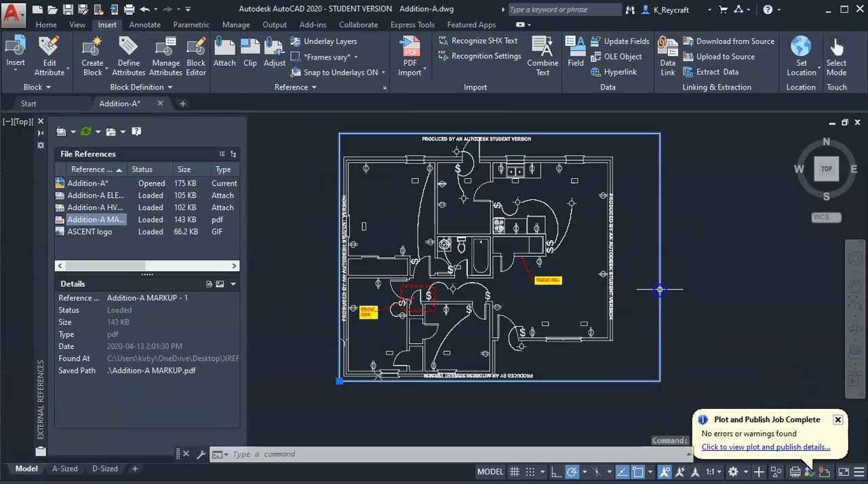
{"action": "scroll", "coordinate": [661, 292], "scroll_direction": "down", "scroll_amount": 2}
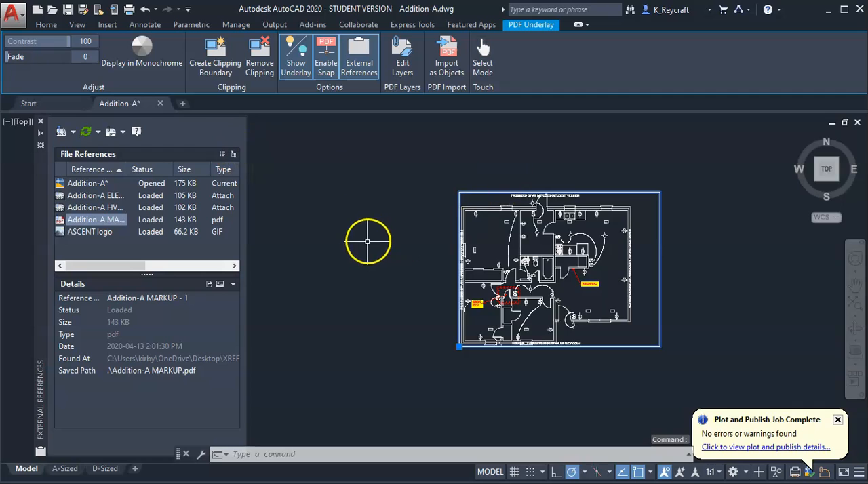
{"action": "scroll", "coordinate": [368, 242], "scroll_direction": "down", "scroll_amount": 4}
{"action": "scroll", "coordinate": [384, 257], "scroll_direction": "down", "scroll_amount": 2}
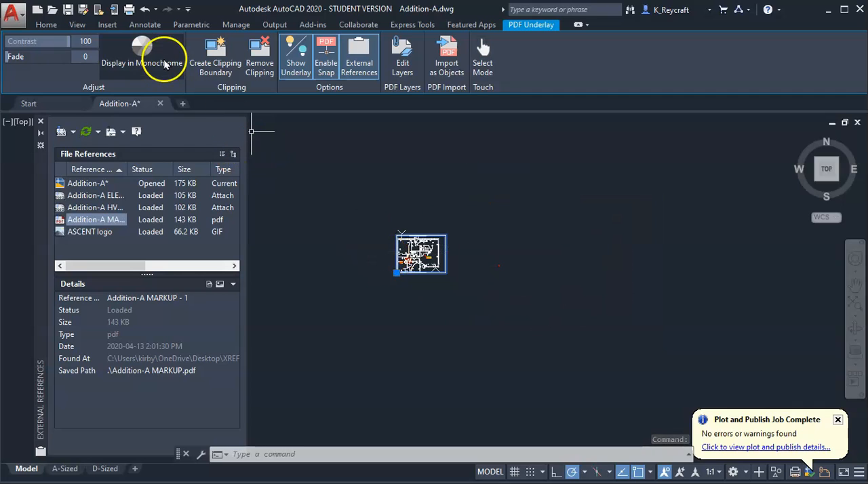
{"action": "left_click", "coordinate": [46, 24]}
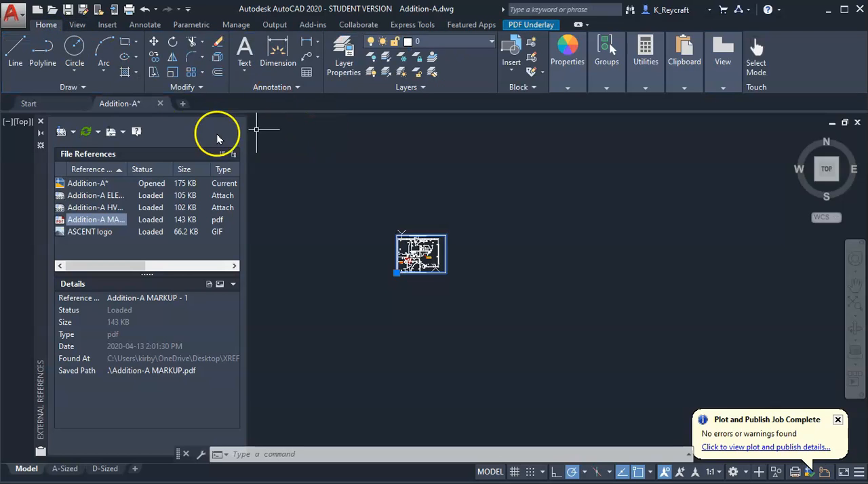
{"action": "left_click", "coordinate": [171, 74]}
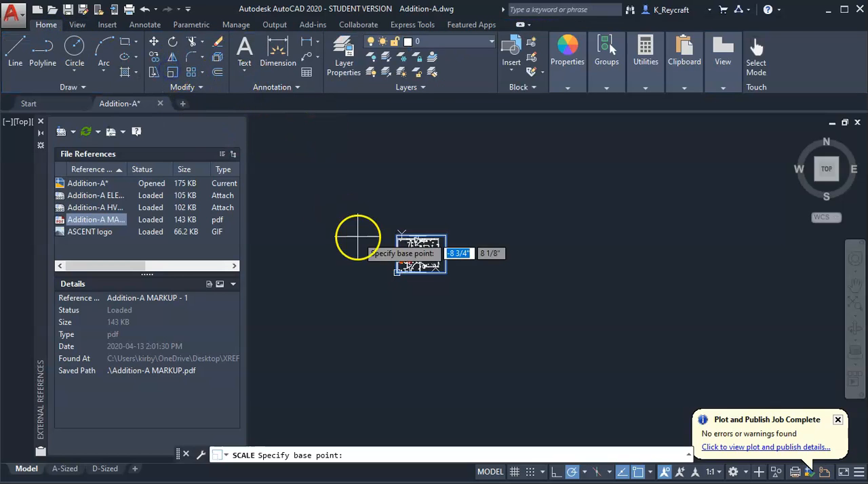
{"action": "left_click", "coordinate": [396, 274]}
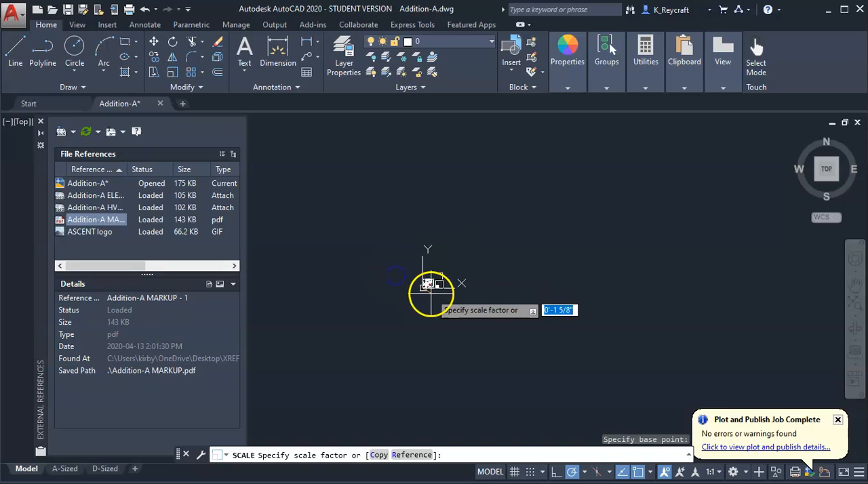
{"action": "left_click", "coordinate": [471, 280]}
{"action": "scroll", "coordinate": [472, 279], "scroll_direction": "up", "scroll_amount": 10}
{"action": "key", "text": "Escape"}
{"action": "middle_click_drag", "start_coordinate": [473, 278], "coordinate": [607, 393]}
{"action": "key", "text": "Escape"}
{"action": "scroll", "coordinate": [583, 305], "scroll_direction": "down", "scroll_amount": 5}
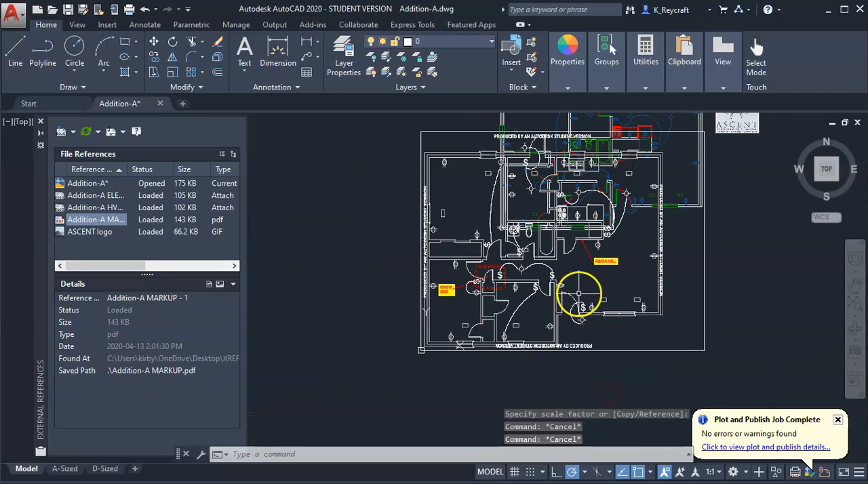
Move the enlarged PDF underlay about 34' west, away from the floor plan
{"action": "left_click", "coordinate": [637, 352]}
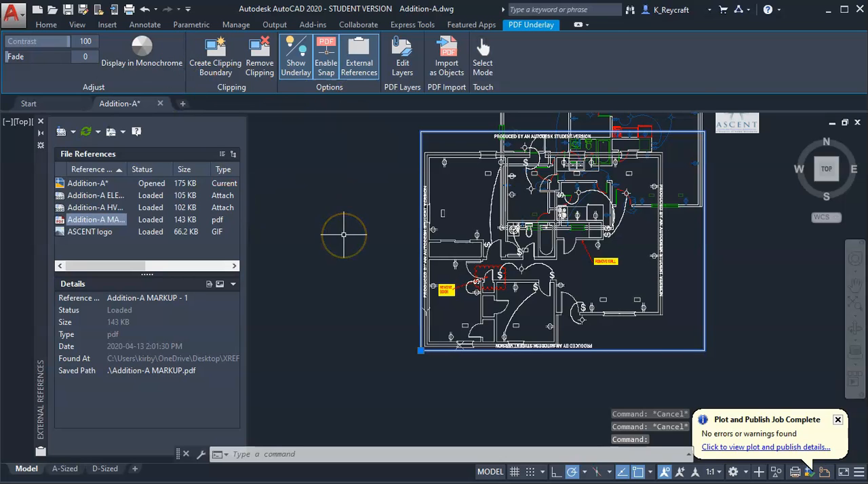
{"action": "type", "text": "m"}
{"action": "key", "text": "Return"}
{"action": "left_click", "coordinate": [470, 308]}
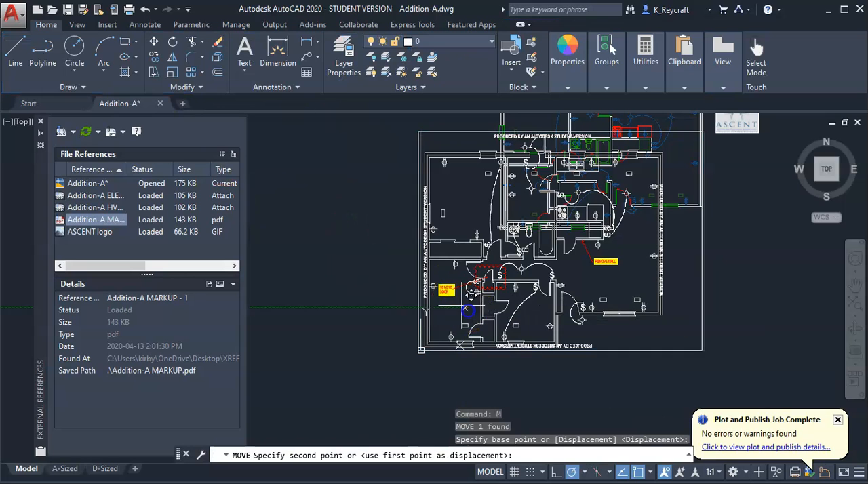
{"action": "left_click", "coordinate": [309, 268]}
Examine the markup notes on the PDF underlay and compare the marked wall and door locations with the floor plan
{"action": "scroll", "coordinate": [378, 291], "scroll_direction": "down", "scroll_amount": 3}
{"action": "scroll", "coordinate": [398, 229], "scroll_direction": "up", "scroll_amount": 6}
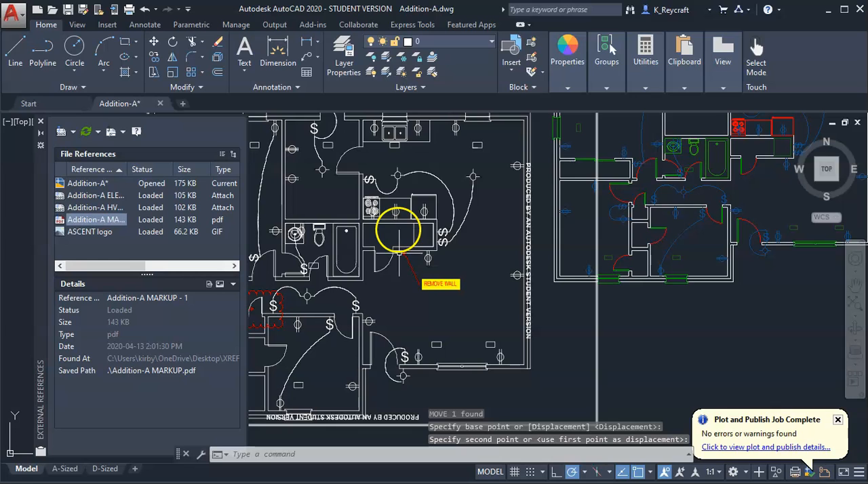
{"action": "scroll", "coordinate": [434, 267], "scroll_direction": "up", "scroll_amount": 3}
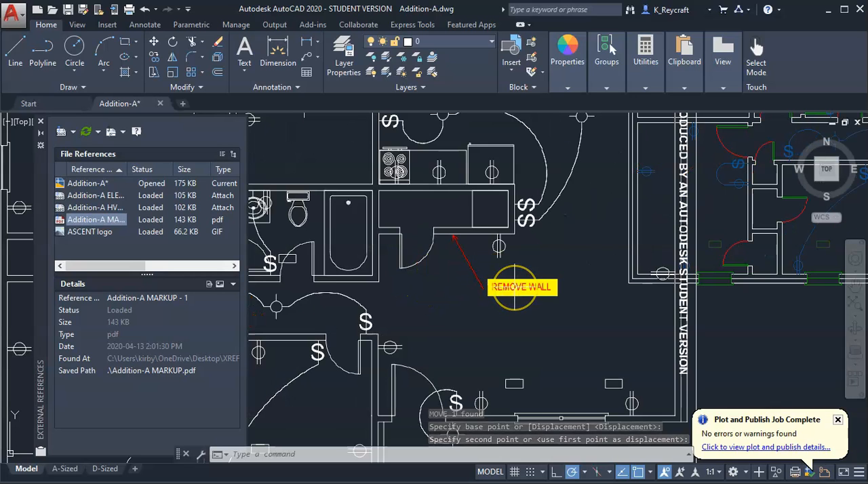
{"action": "scroll", "coordinate": [518, 290], "scroll_direction": "down", "scroll_amount": 3}
{"action": "mouse_move", "coordinate": [719, 248]}
{"action": "middle_mouse_down"}
{"action": "mouse_move", "coordinate": [526, 290]}
{"action": "mouse_move", "coordinate": [516, 304]}
{"action": "middle_mouse_up"}
{"action": "scroll", "coordinate": [649, 202], "scroll_direction": "up", "scroll_amount": 4}
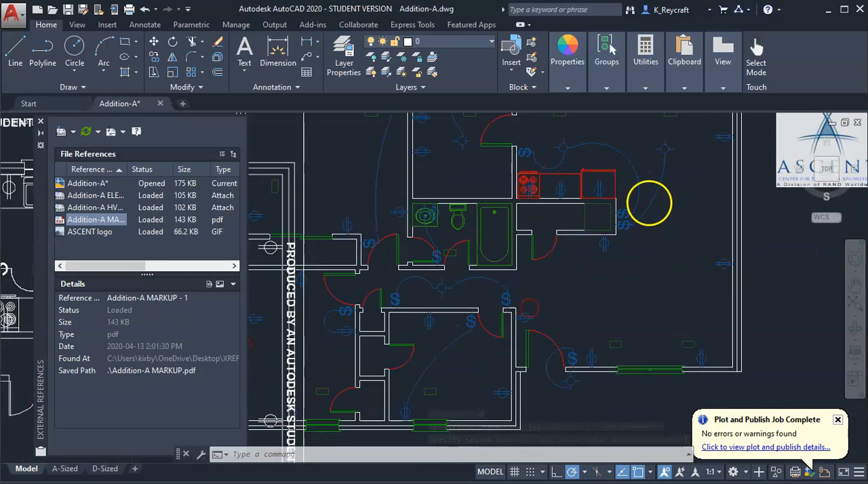
{"action": "scroll", "coordinate": [504, 268], "scroll_direction": "down", "scroll_amount": 2}
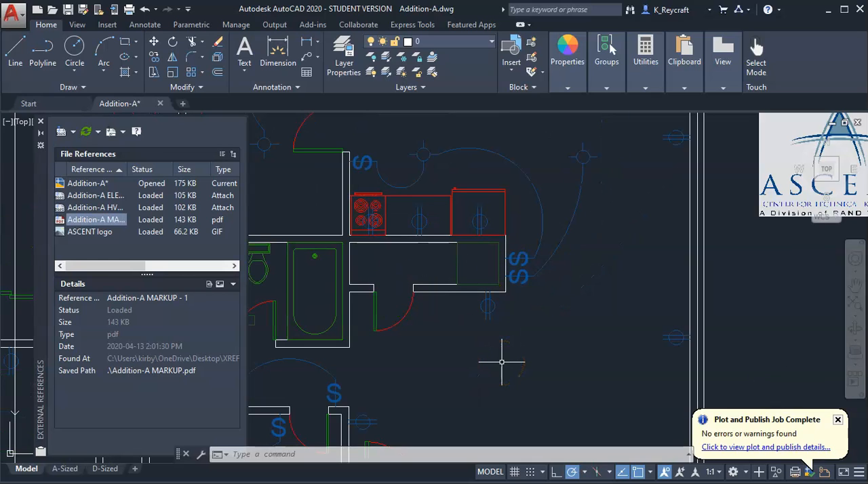
{"action": "scroll", "coordinate": [501, 362], "scroll_direction": "down", "scroll_amount": 4}
{"action": "middle_click_drag", "start_coordinate": [497, 361], "coordinate": [663, 283]}
{"action": "scroll", "coordinate": [285, 362], "scroll_direction": "up", "scroll_amount": 3}
{"action": "mouse_move", "coordinate": [318, 393]}
{"action": "middle_mouse_down"}
{"action": "mouse_move", "coordinate": [344, 349]}
{"action": "mouse_move", "coordinate": [349, 301]}
{"action": "middle_mouse_up"}
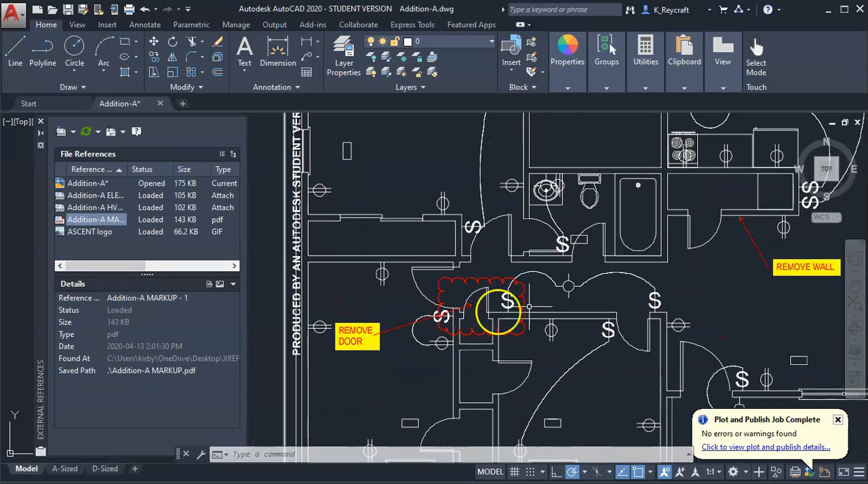
{"action": "scroll", "coordinate": [459, 269], "scroll_direction": "down", "scroll_amount": 3}
{"action": "scroll", "coordinate": [258, 354], "scroll_direction": "up", "scroll_amount": 2}
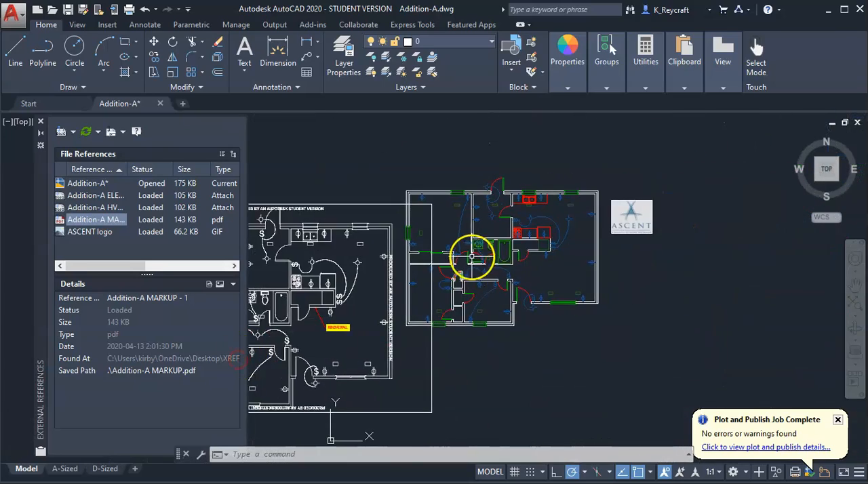
Detach the Addition-A MARKUP PDF underlay and the ASCENT logo image from the drawing
{"action": "scroll", "coordinate": [453, 260], "scroll_direction": "up", "scroll_amount": 4}
{"action": "scroll", "coordinate": [472, 323], "scroll_direction": "down", "scroll_amount": 2}
{"action": "scroll", "coordinate": [510, 335], "scroll_direction": "up", "scroll_amount": 4}
{"action": "scroll", "coordinate": [510, 335], "scroll_direction": "down", "scroll_amount": 5}
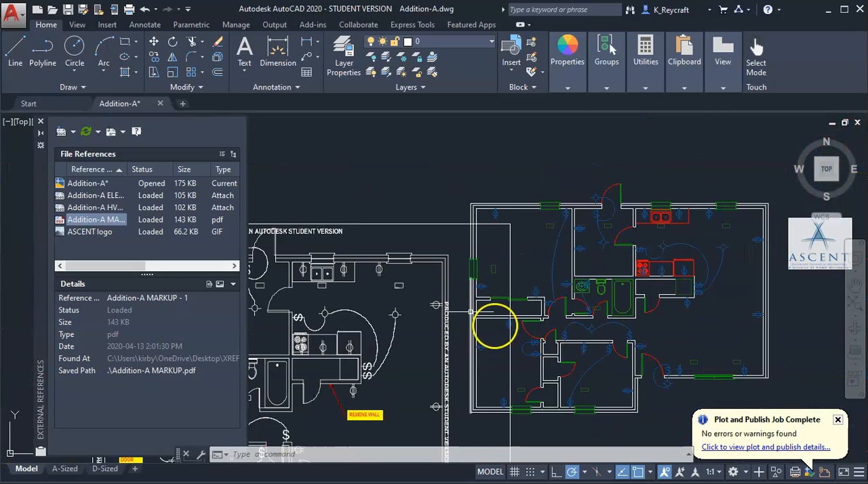
{"action": "scroll", "coordinate": [526, 312], "scroll_direction": "down", "scroll_amount": 2}
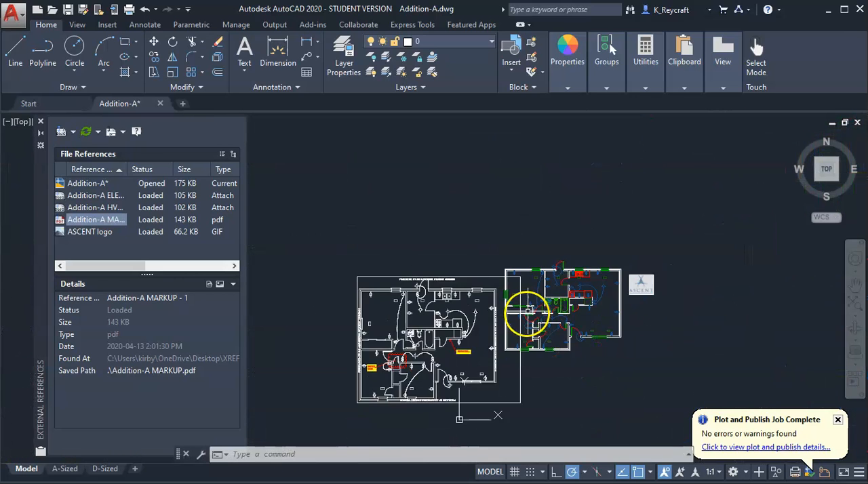
{"action": "right_click", "coordinate": [79, 224]}
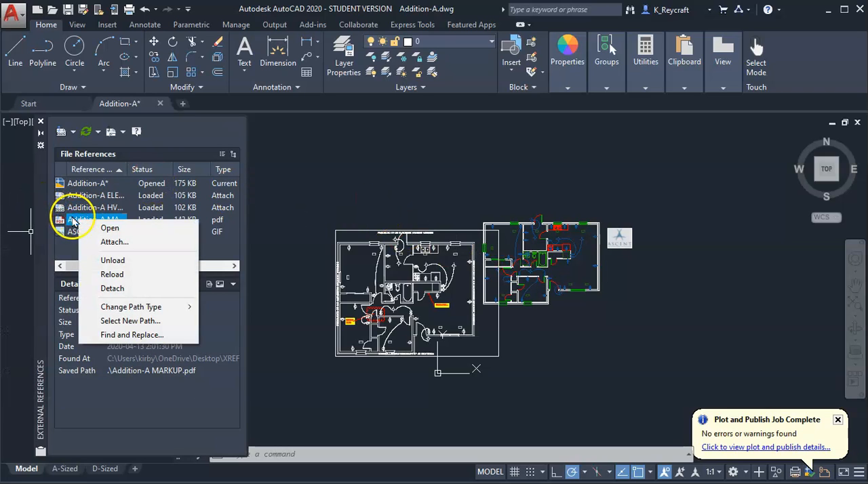
{"action": "left_click", "coordinate": [130, 295]}
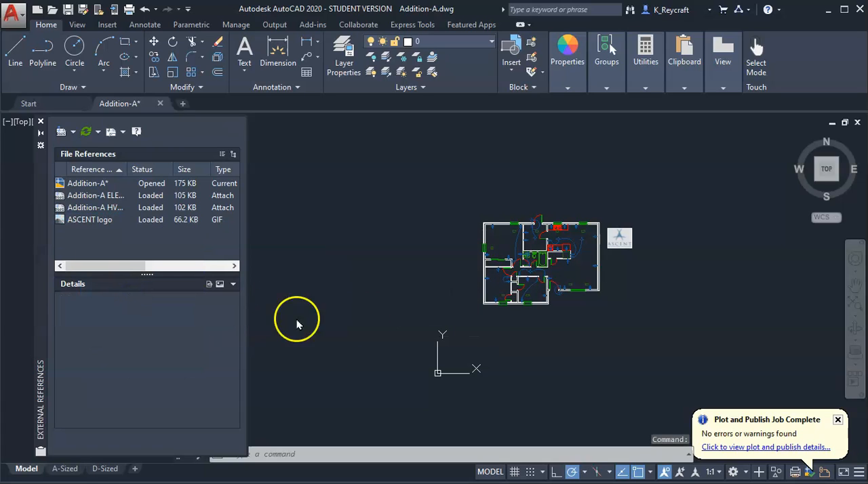
{"action": "right_click", "coordinate": [89, 222]}
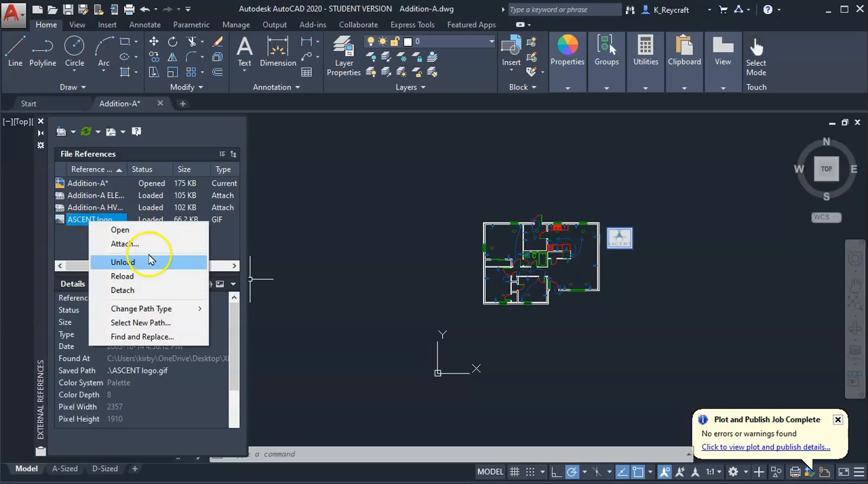
{"action": "left_click", "coordinate": [136, 289]}
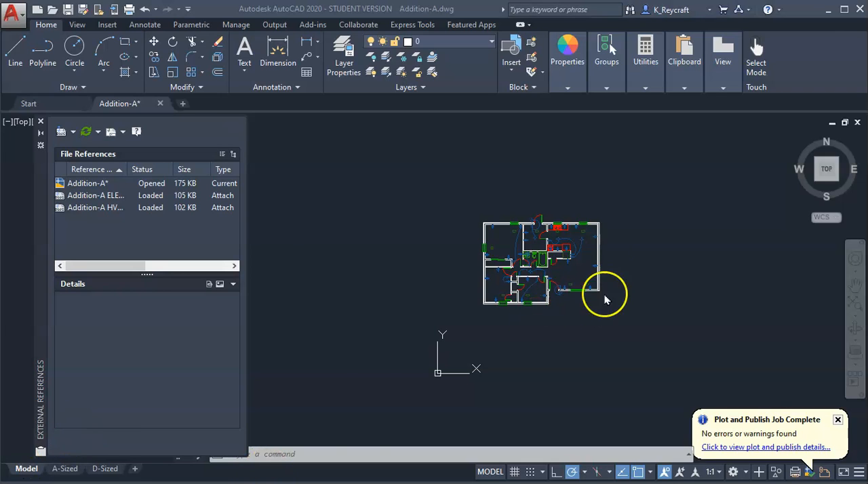
Check the layer list for how the layers of the attached electrical and HVAC references are named
{"action": "scroll", "coordinate": [607, 248], "scroll_direction": "up", "scroll_amount": 4}
{"action": "scroll", "coordinate": [606, 248], "scroll_direction": "up", "scroll_amount": 2}
{"action": "scroll", "coordinate": [609, 242], "scroll_direction": "down", "scroll_amount": 2}
{"action": "middle_click_drag", "start_coordinate": [560, 252], "coordinate": [572, 242]}
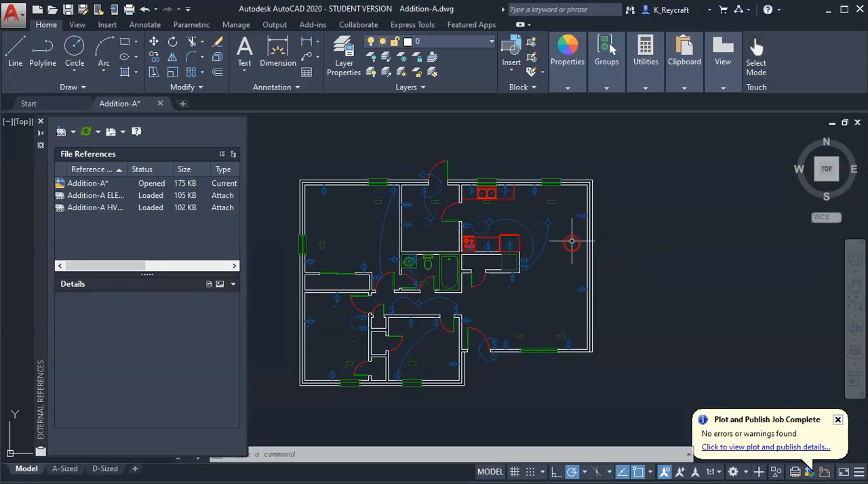
{"action": "left_click", "coordinate": [459, 42]}
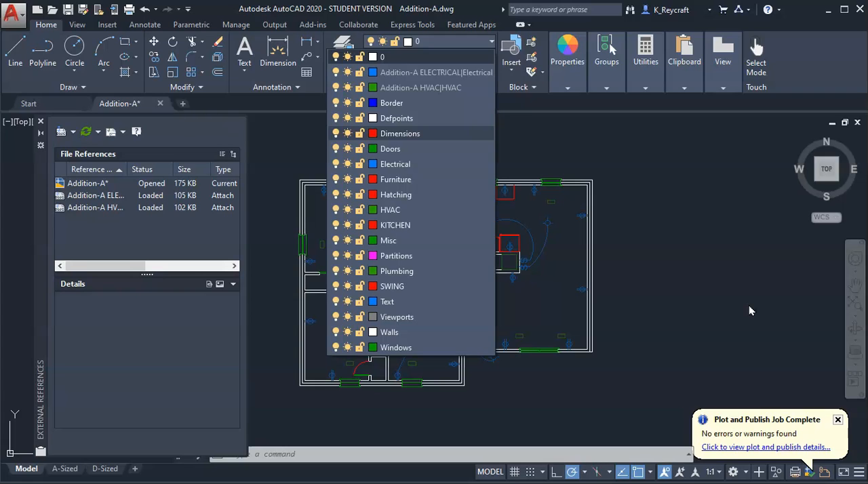
{"action": "left_click", "coordinate": [676, 221]}
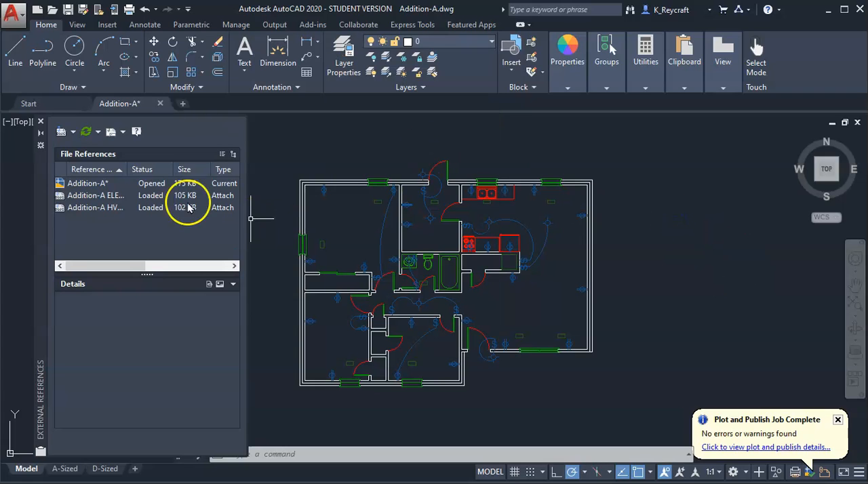
Bind the Addition-A ELECTRICAL reference using the Bind type and check its layer name in the layer list
{"action": "left_click", "coordinate": [108, 196]}
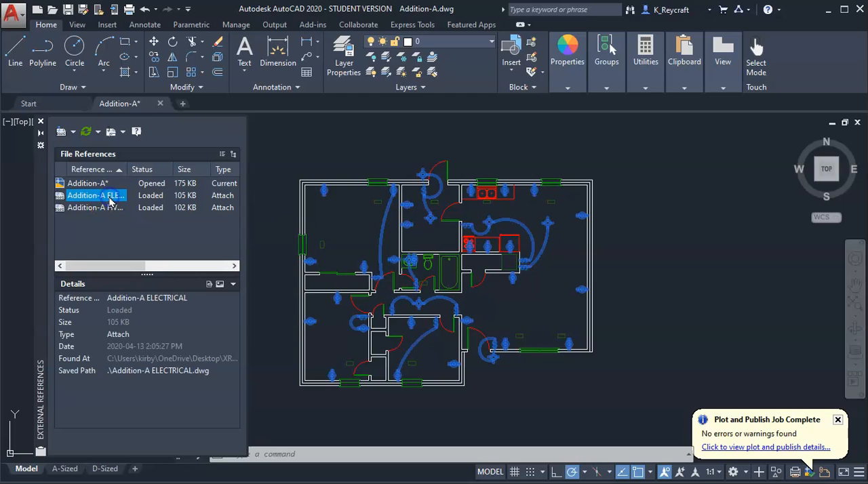
{"action": "right_click", "coordinate": [109, 196]}
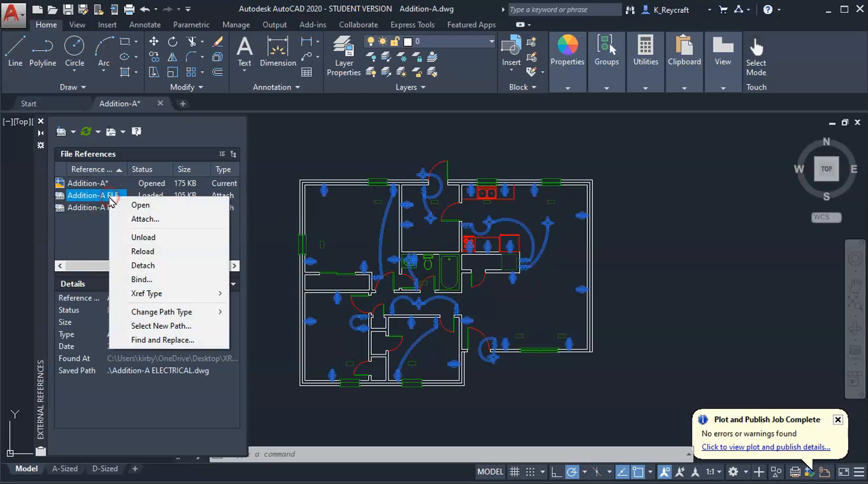
{"action": "left_click", "coordinate": [140, 279]}
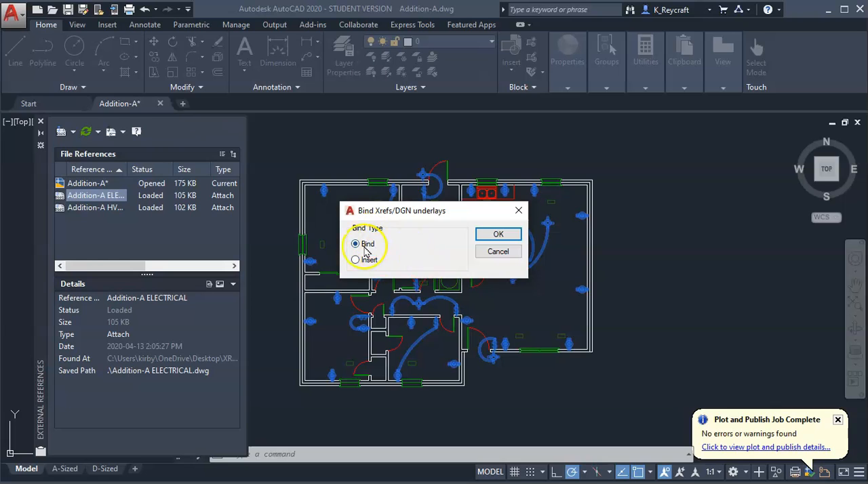
{"action": "left_click", "coordinate": [507, 240]}
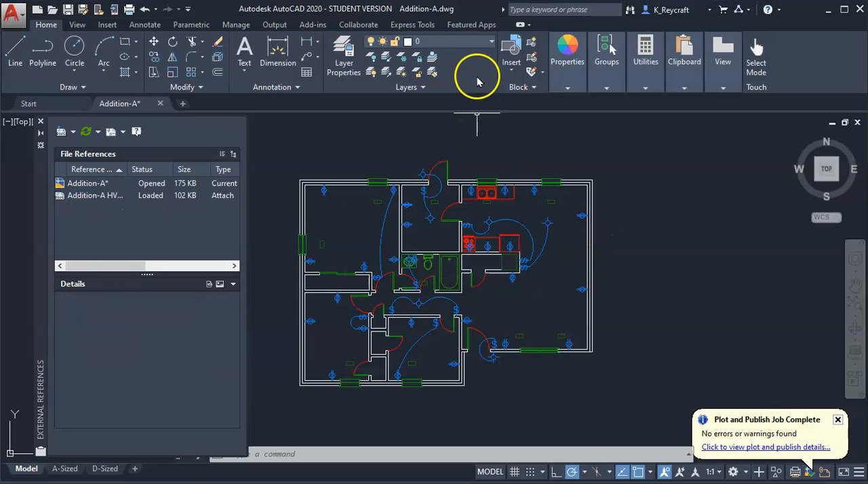
{"action": "left_click", "coordinate": [459, 43]}
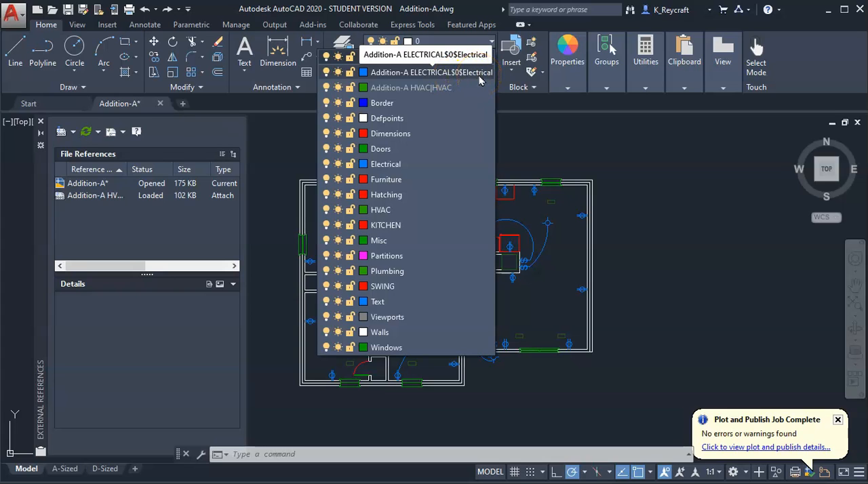
{"action": "left_click", "coordinate": [608, 134]}
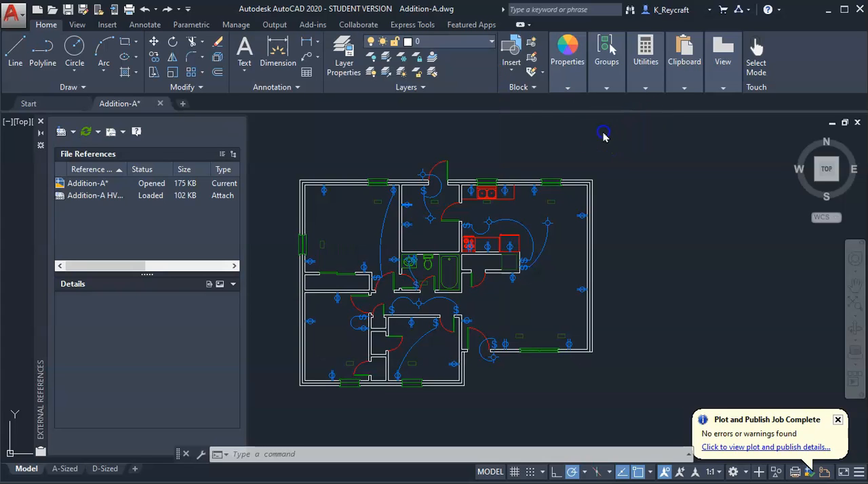
Bind the Addition-A HVAC reference using the Insert type and check the layer list for the HVAC layer
{"action": "left_click", "coordinate": [92, 196]}
{"action": "right_click", "coordinate": [97, 195]}
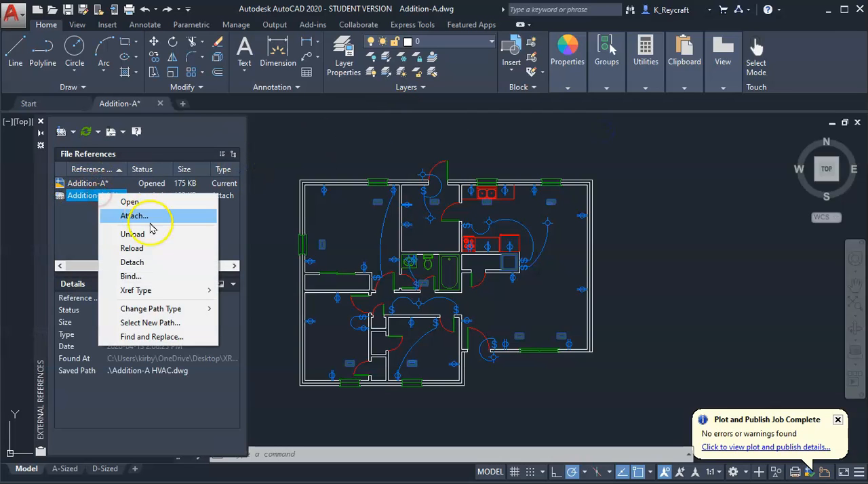
{"action": "left_click", "coordinate": [139, 276]}
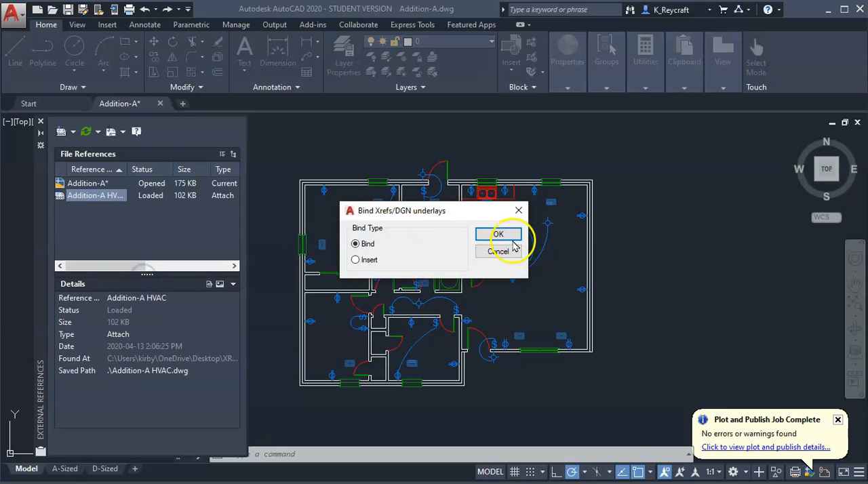
{"action": "left_click", "coordinate": [363, 263]}
{"action": "left_click", "coordinate": [499, 235]}
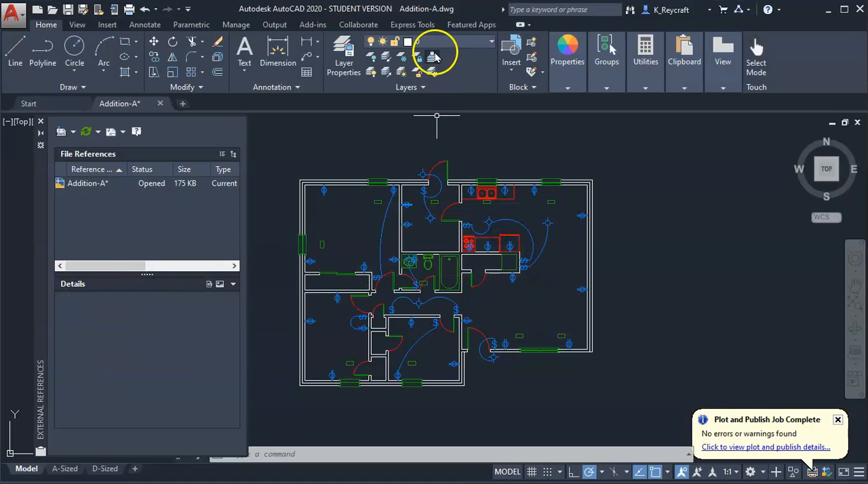
{"action": "left_click", "coordinate": [435, 42]}
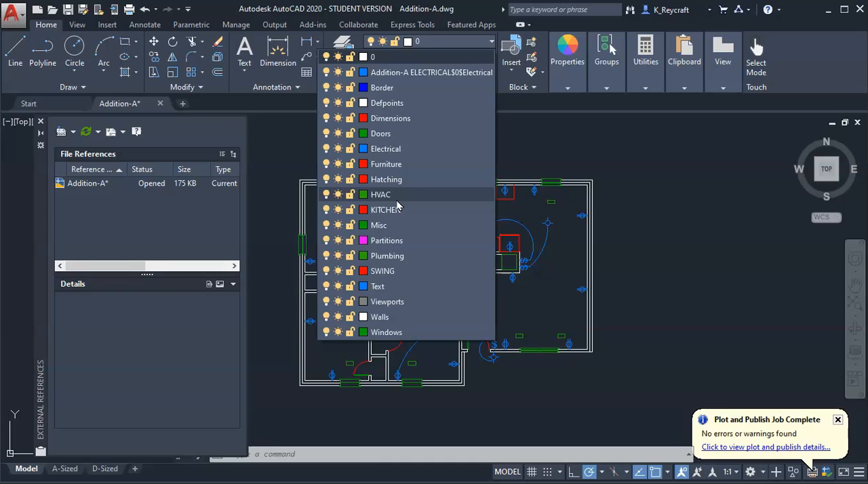
{"action": "left_click", "coordinate": [699, 207]}
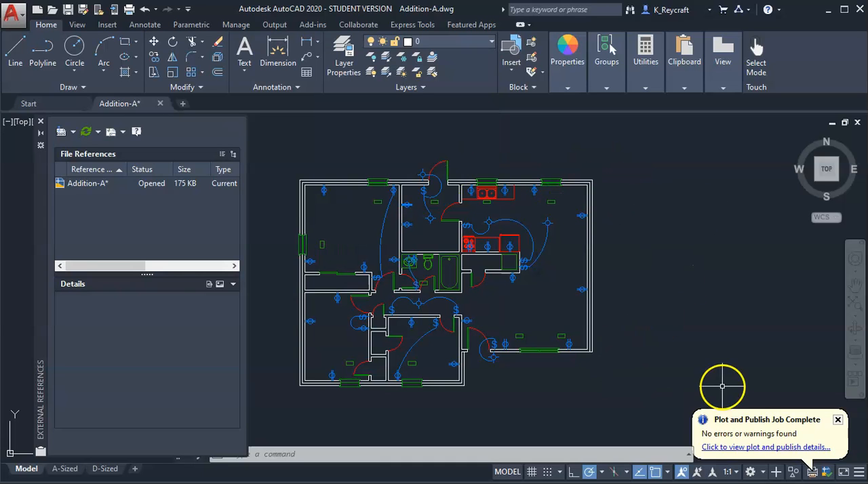
Inspect the bound electrical and HVAC symbols on the plan and undo the binding of both references
{"action": "scroll", "coordinate": [523, 238], "scroll_direction": "up", "scroll_amount": 4}
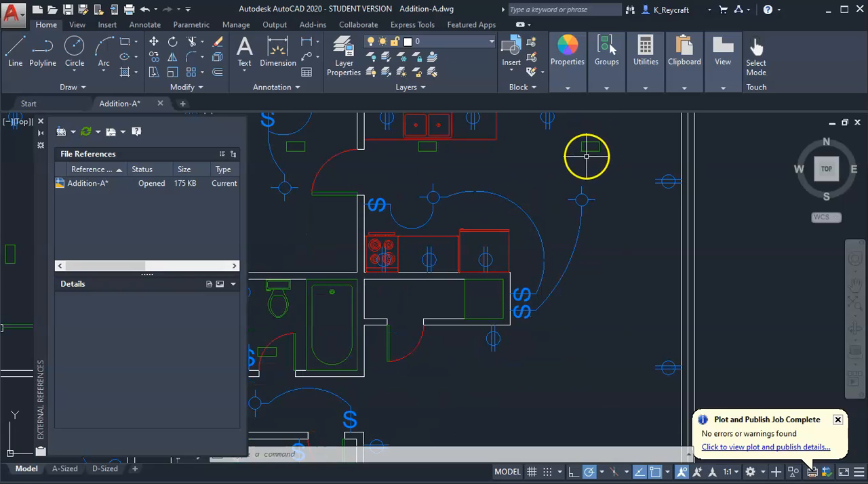
{"action": "scroll", "coordinate": [596, 154], "scroll_direction": "down", "scroll_amount": 4}
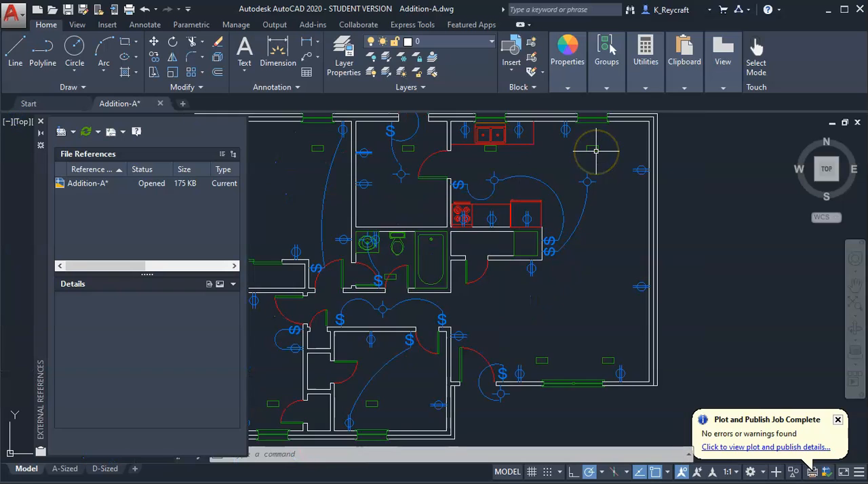
{"action": "scroll", "coordinate": [648, 275], "scroll_direction": "up", "scroll_amount": 1}
{"action": "scroll", "coordinate": [637, 291], "scroll_direction": "down", "scroll_amount": 2}
{"action": "scroll", "coordinate": [627, 303], "scroll_direction": "up", "scroll_amount": 2}
{"action": "middle_click_drag", "start_coordinate": [626, 306], "coordinate": [601, 327]}
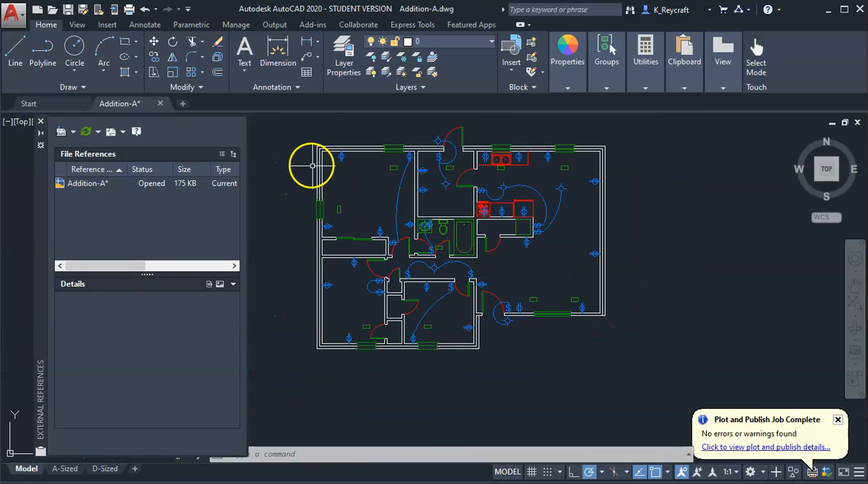
{"action": "left_click", "coordinate": [145, 9]}
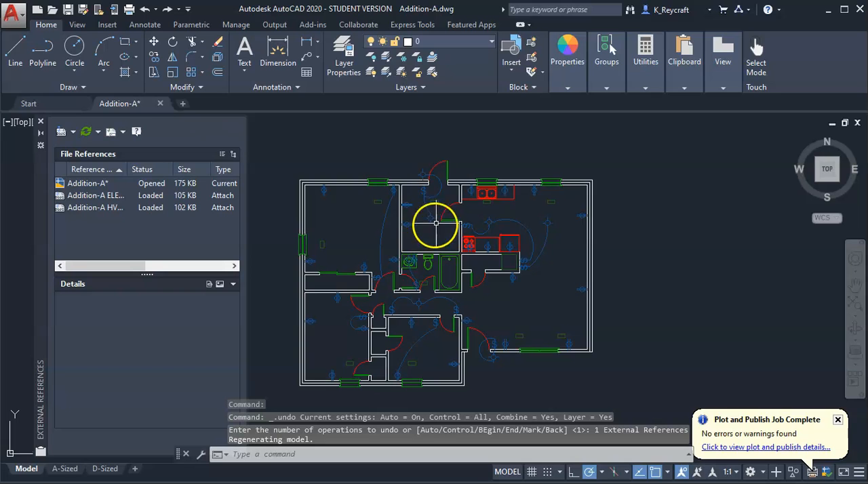
Keep the external reference fading control displayed and raise the Xref fading to 78
{"action": "middle_click_drag", "start_coordinate": [429, 234], "coordinate": [470, 209]}
{"action": "scroll", "coordinate": [475, 193], "scroll_direction": "up", "scroll_amount": 6}
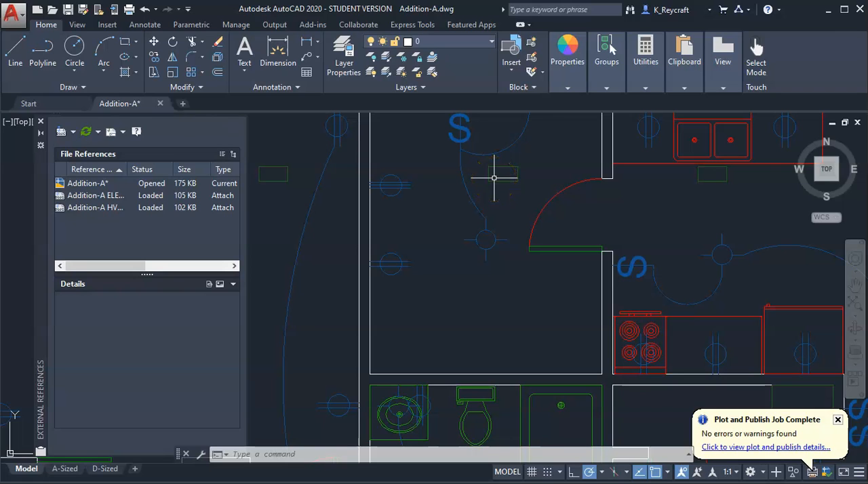
{"action": "scroll", "coordinate": [543, 225], "scroll_direction": "down", "scroll_amount": 2}
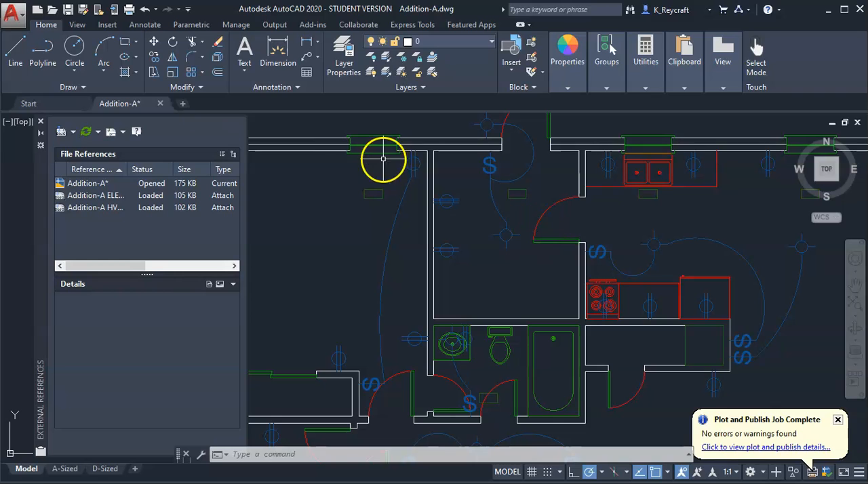
{"action": "left_click", "coordinate": [105, 26]}
{"action": "left_click", "coordinate": [291, 87]}
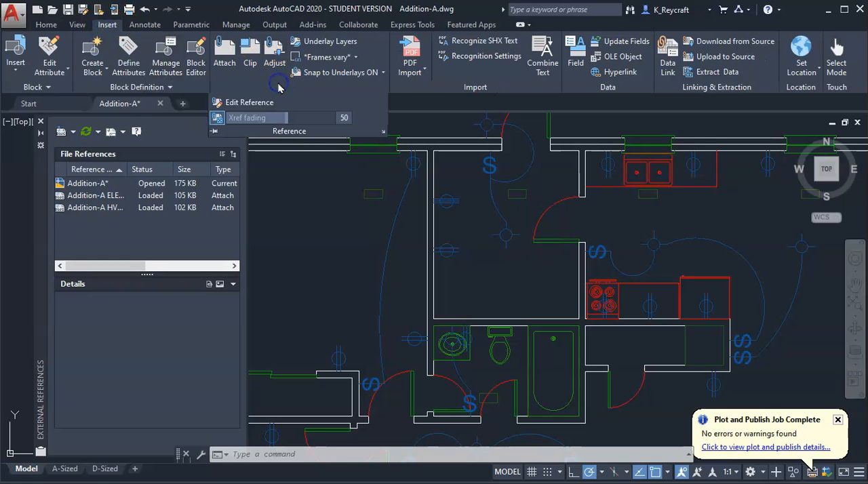
{"action": "left_click", "coordinate": [214, 131]}
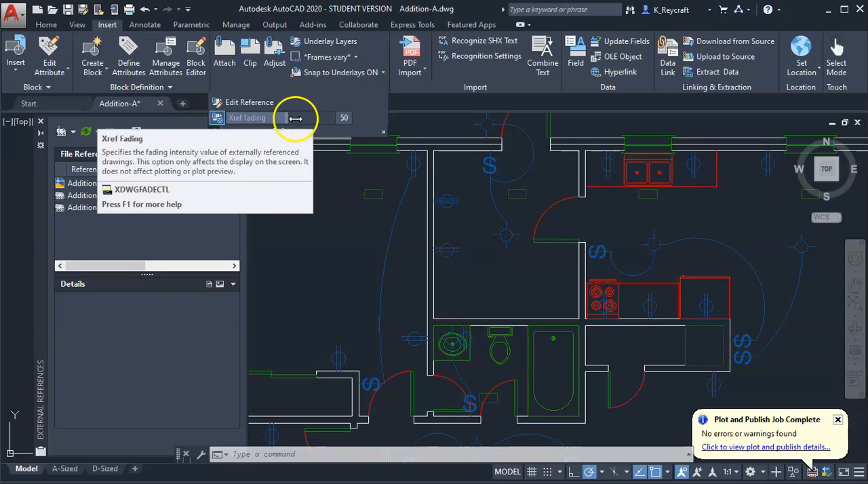
{"action": "mouse_move", "coordinate": [291, 118]}
{"action": "left_mouse_down"}
{"action": "mouse_move", "coordinate": [320, 120]}
{"action": "mouse_move", "coordinate": [301, 119]}
{"action": "left_mouse_up"}
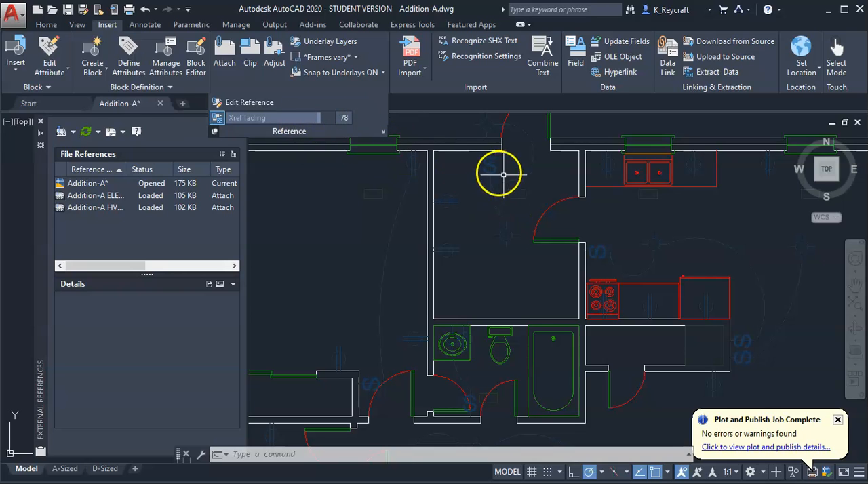
Try lower Xref fading values such as 24, 33 and 48, and settle on 51
{"action": "left_click_drag", "start_coordinate": [308, 120], "coordinate": [264, 121]}
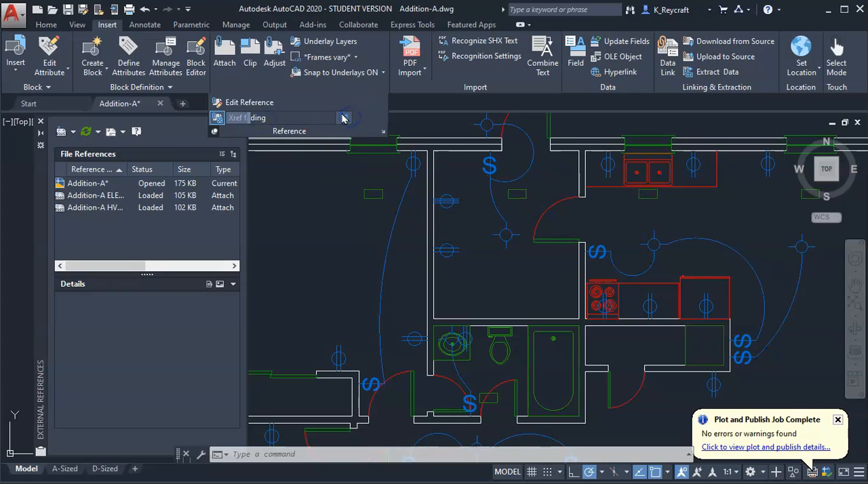
{"action": "left_click_drag", "start_coordinate": [263, 118], "coordinate": [293, 119]}
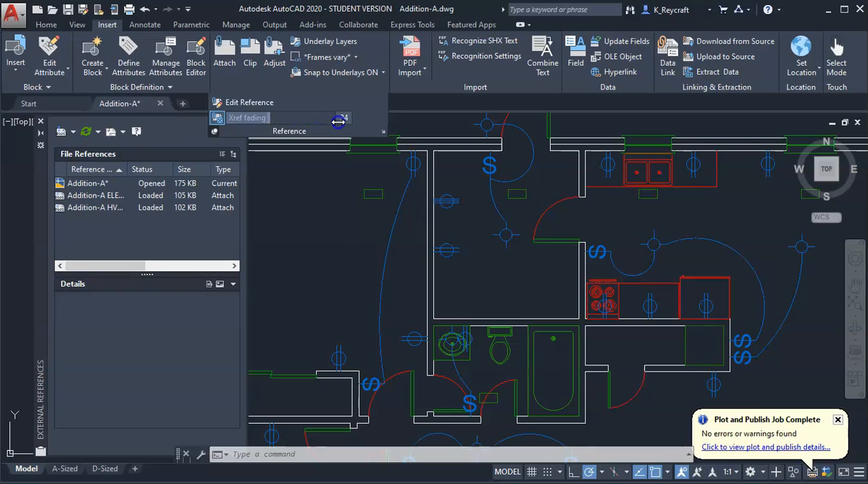
{"action": "left_click_drag", "start_coordinate": [271, 117], "coordinate": [280, 118]}
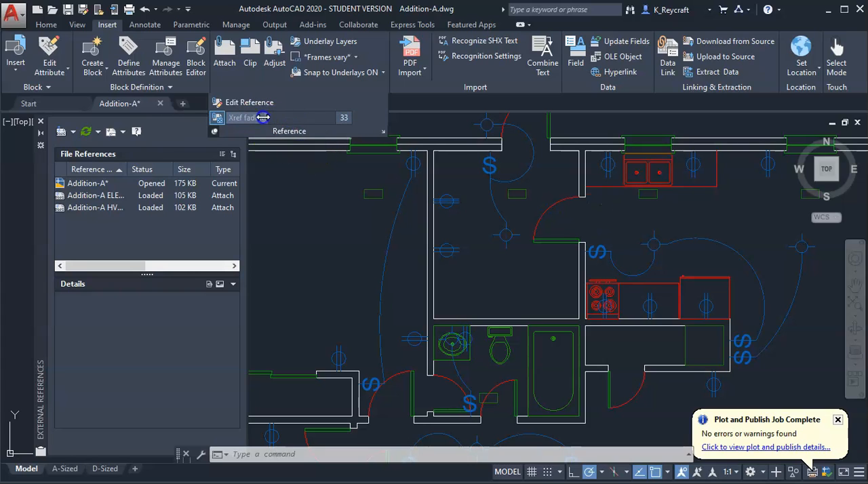
{"action": "left_click_drag", "start_coordinate": [297, 120], "coordinate": [307, 120]}
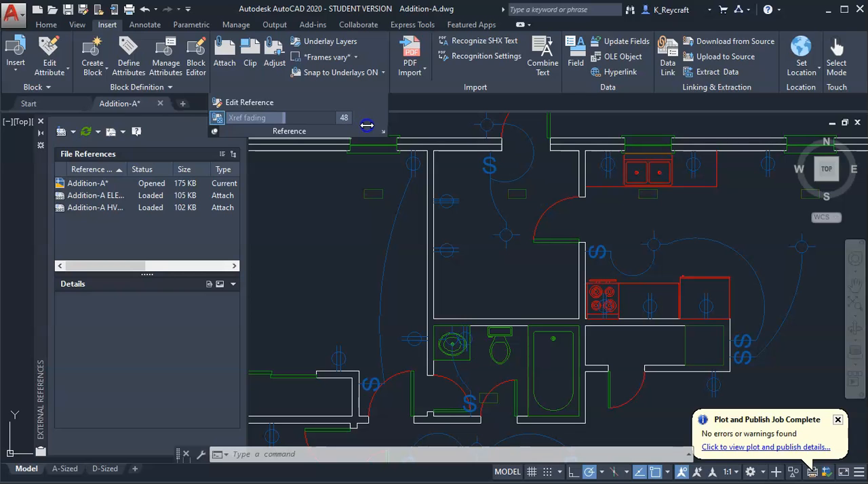
{"action": "left_click", "coordinate": [304, 219]}
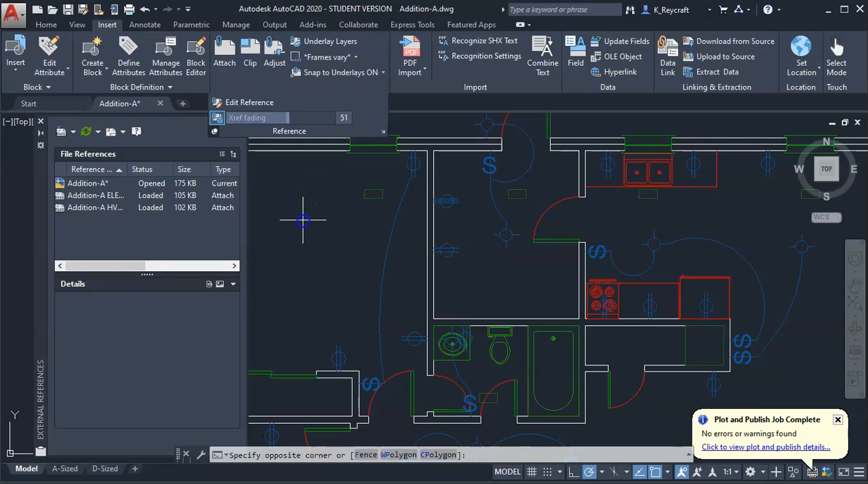
{"action": "scroll", "coordinate": [308, 219], "scroll_direction": "down", "scroll_amount": 4}
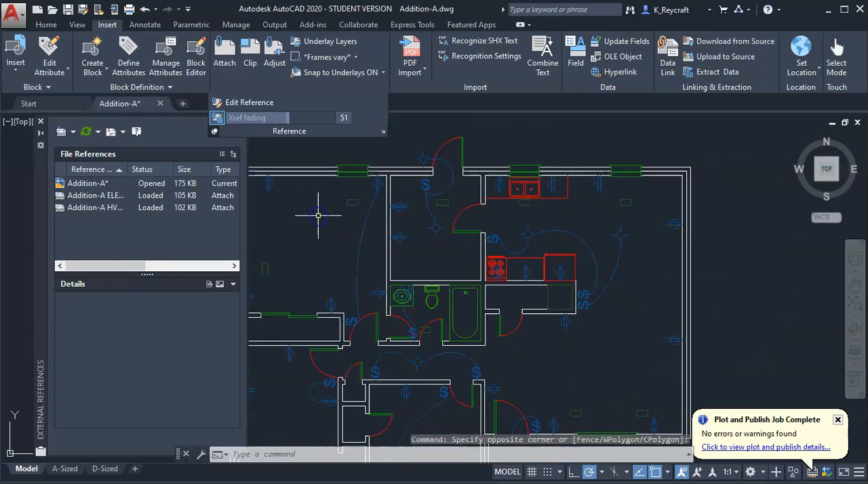
Release the pinned Xref fading controls so they collapse, and look over the faded reference symbols on the plan
{"action": "left_click", "coordinate": [214, 131]}
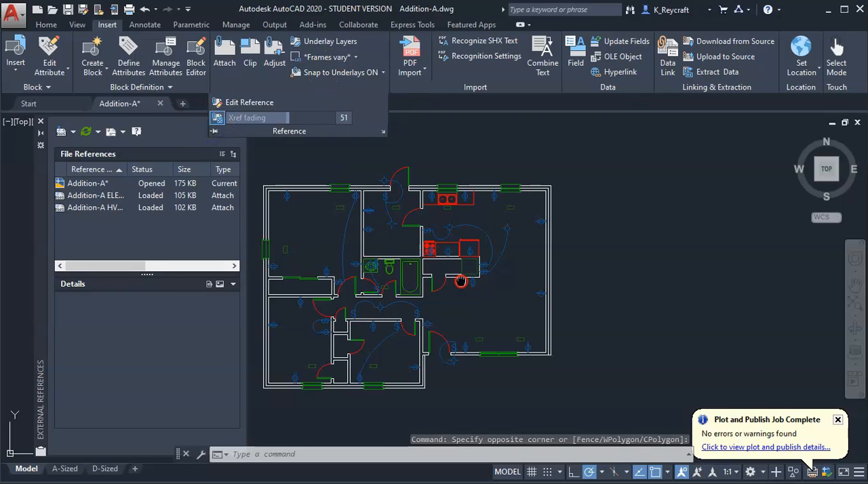
{"action": "scroll", "coordinate": [461, 280], "scroll_direction": "up", "scroll_amount": 3}
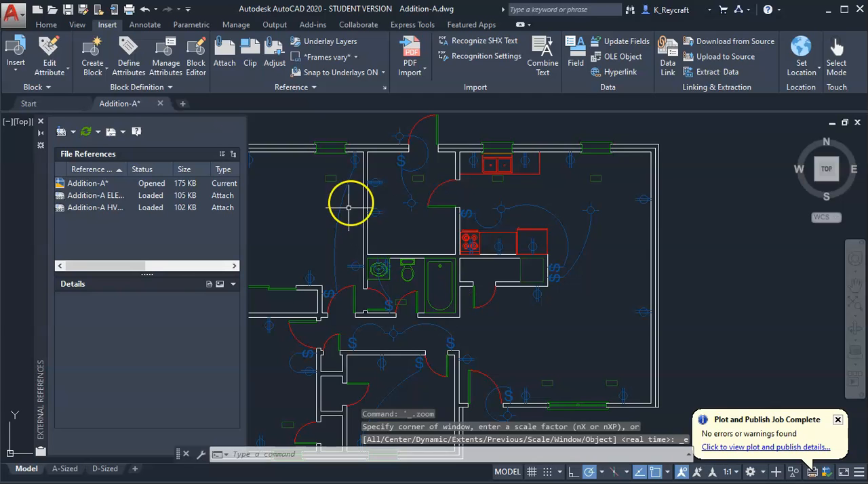
{"action": "scroll", "coordinate": [415, 194], "scroll_direction": "down", "scroll_amount": 2}
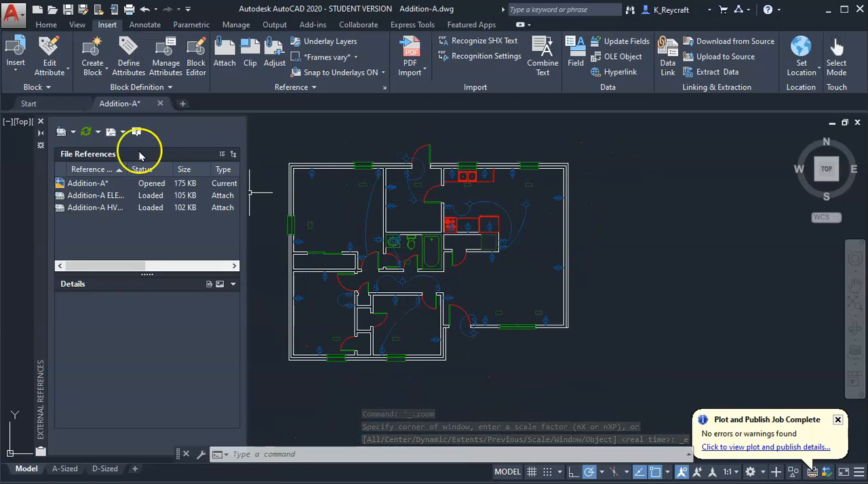
Widen the Reference Name column of the file references list and highlight the Addition-A ELECTRICAL reference on the plan
{"action": "left_click_drag", "start_coordinate": [132, 172], "coordinate": [173, 171]}
{"action": "left_click", "coordinate": [156, 197]}
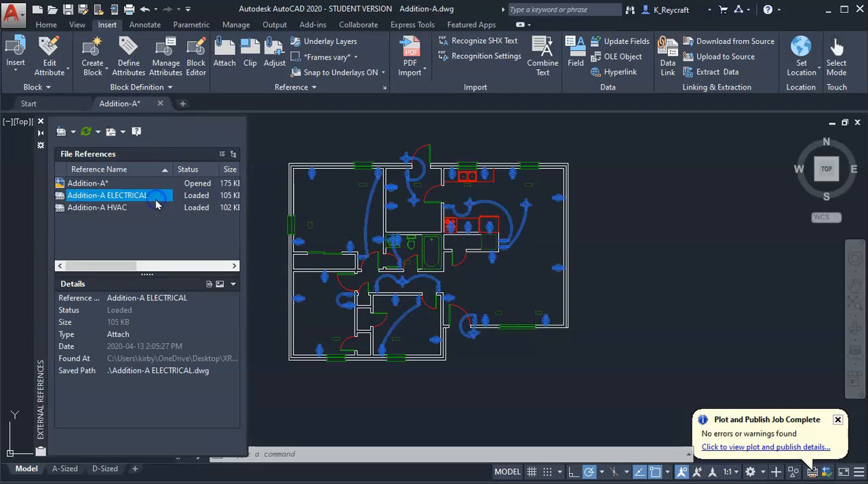
{"action": "mouse_move", "coordinate": [250, 248]}
{"action": "left_mouse_down"}
{"action": "mouse_move", "coordinate": [263, 245]}
{"action": "mouse_move", "coordinate": [250, 244]}
{"action": "left_mouse_up"}
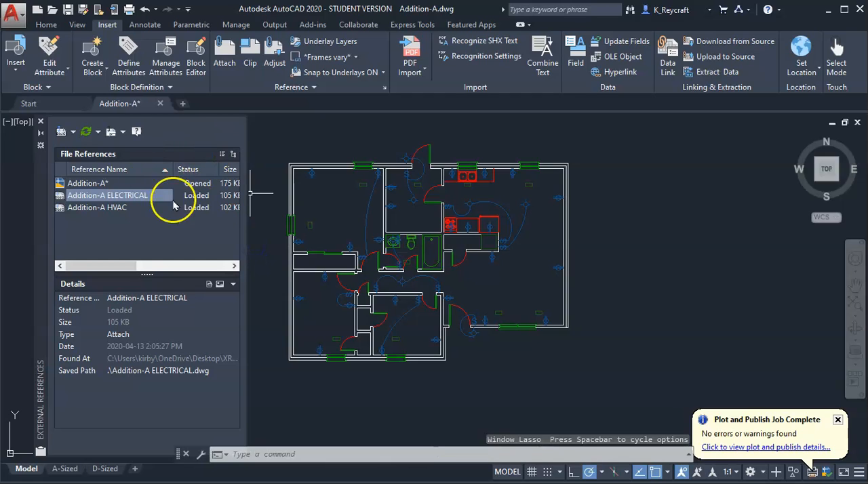
{"action": "scroll", "coordinate": [489, 216], "scroll_direction": "up", "scroll_amount": 2}
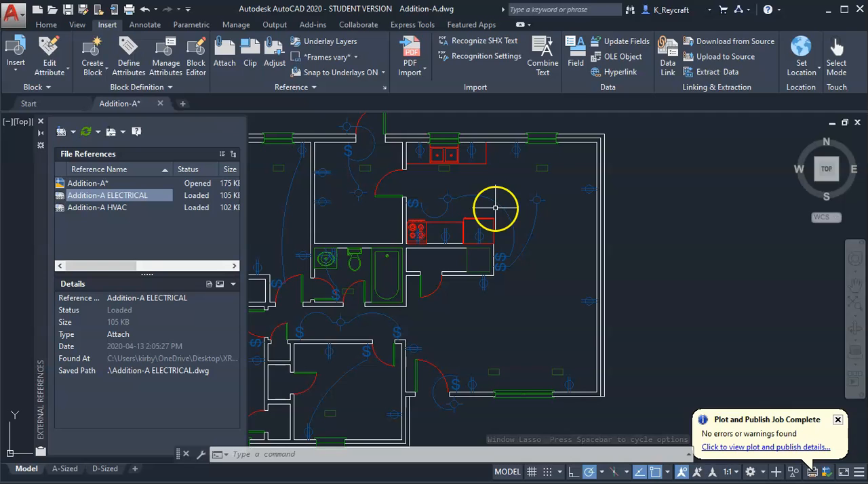
Select the electrical reference on the floor plan and open its source drawing, Addition-A ELECTRICAL, for editing
{"action": "right_click", "coordinate": [109, 196]}
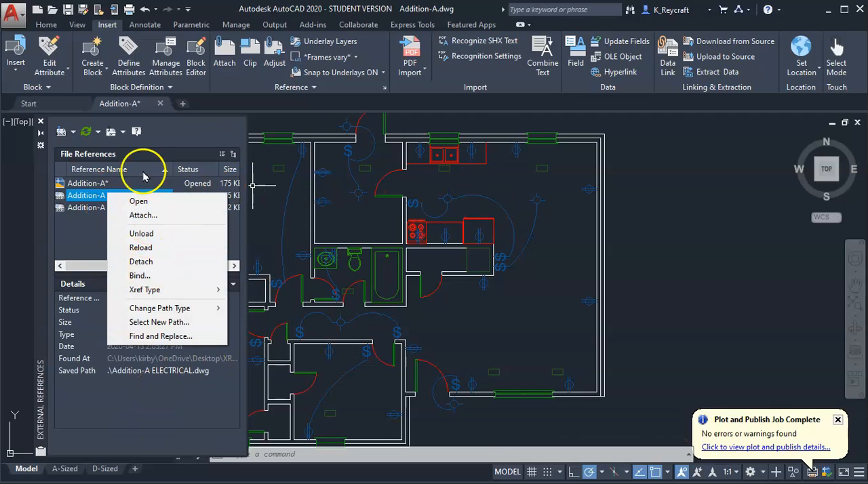
{"action": "left_click", "coordinate": [540, 246]}
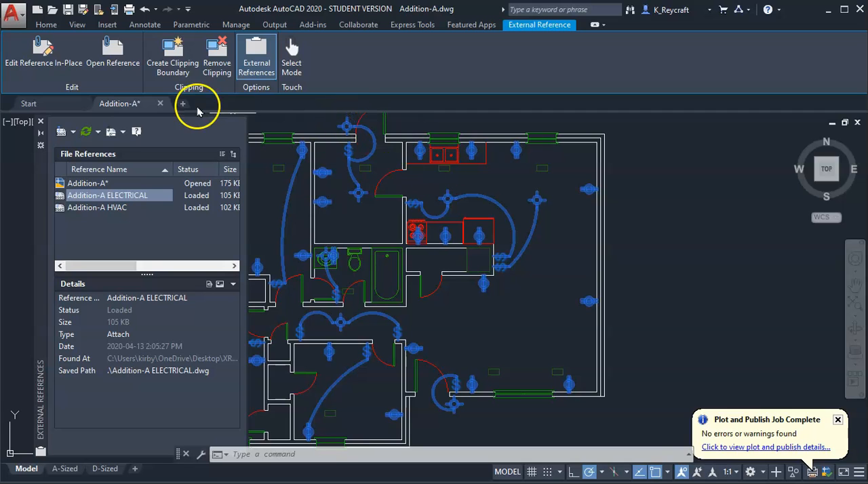
{"action": "left_click", "coordinate": [121, 61]}
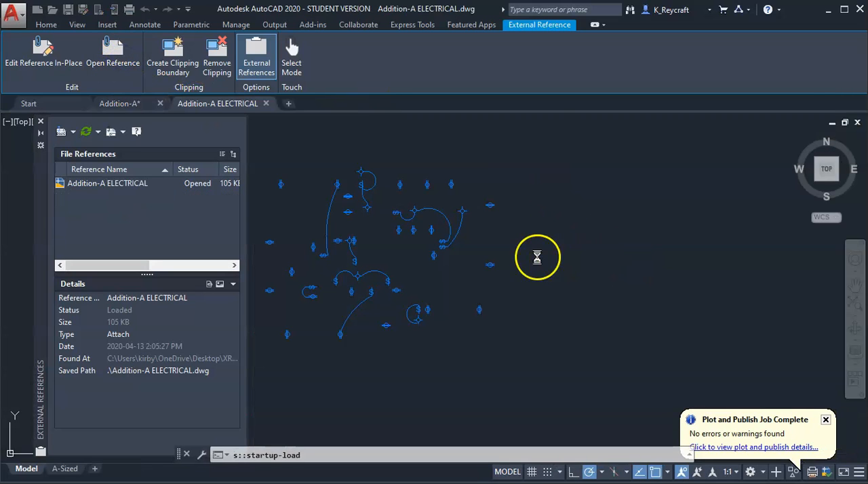
Erase the lower looped circuit near the entrance door: its switch, light fixture and connecting arc
{"action": "middle_click_drag", "start_coordinate": [455, 214], "coordinate": [676, 186]}
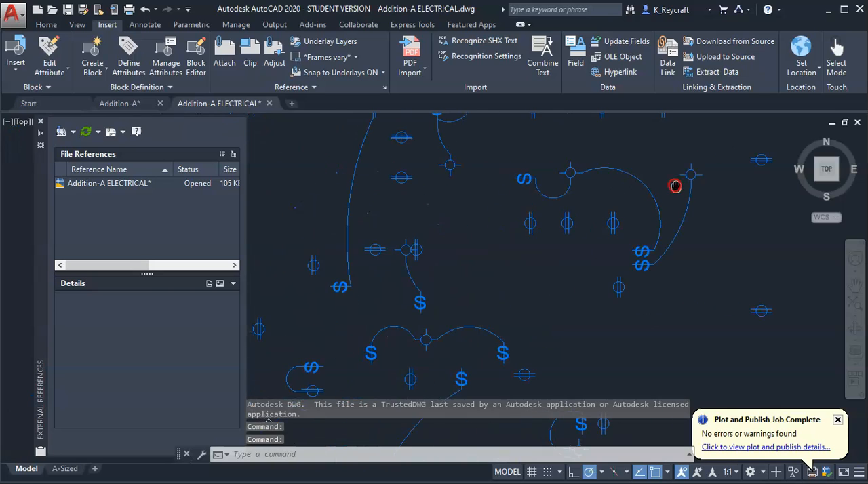
{"action": "scroll", "coordinate": [655, 194], "scroll_direction": "down", "scroll_amount": 5}
{"action": "scroll", "coordinate": [548, 313], "scroll_direction": "up", "scroll_amount": 5}
{"action": "middle_click_drag", "start_coordinate": [597, 305], "coordinate": [385, 310]}
{"action": "left_click", "coordinate": [518, 287]}
{"action": "left_click", "coordinate": [484, 229]}
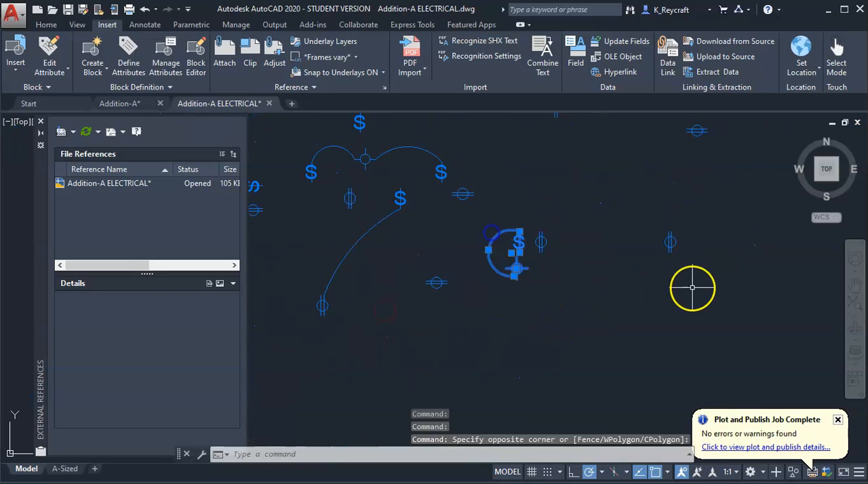
{"action": "key", "text": "Delete"}
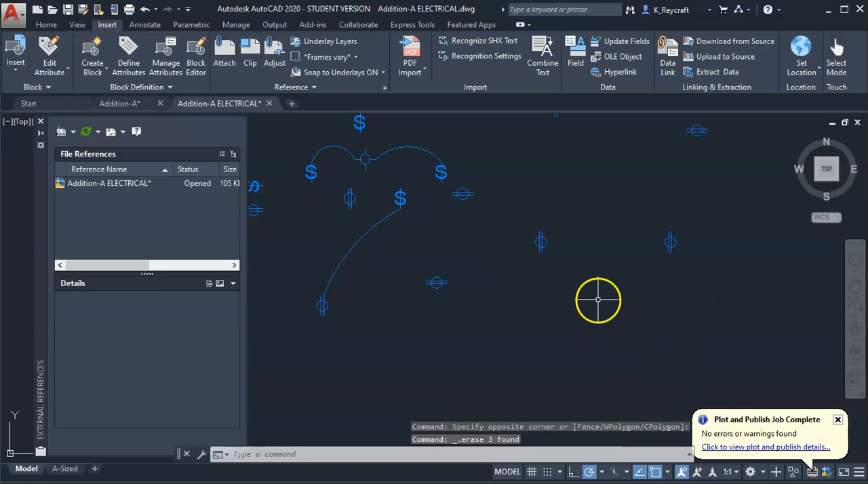
Close the Addition-A ELECTRICAL drawing with its changes saved, and dismiss the plot and publish notification
{"action": "left_click", "coordinate": [270, 104]}
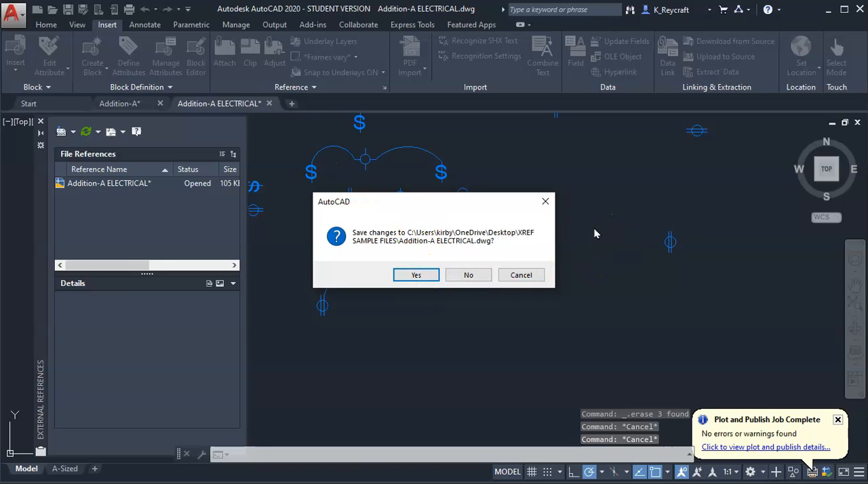
{"action": "left_click", "coordinate": [415, 275]}
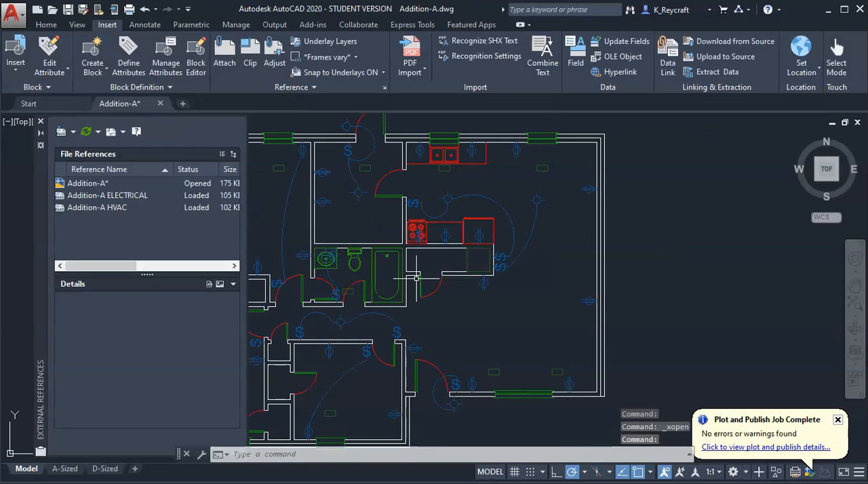
{"action": "left_click", "coordinate": [838, 420]}
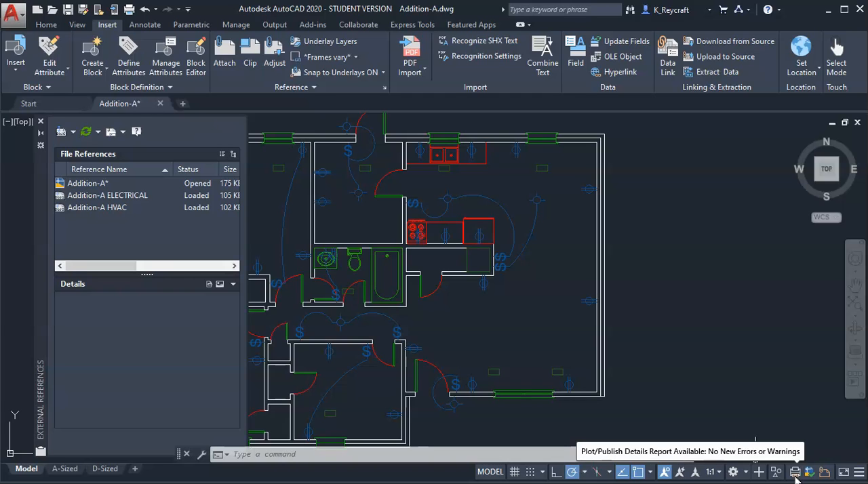
Reload the Addition-A ELECTRICAL reference in the floor plan and check the lower entrance door area for the erased circuit
{"action": "scroll", "coordinate": [467, 409], "scroll_direction": "up", "scroll_amount": 4}
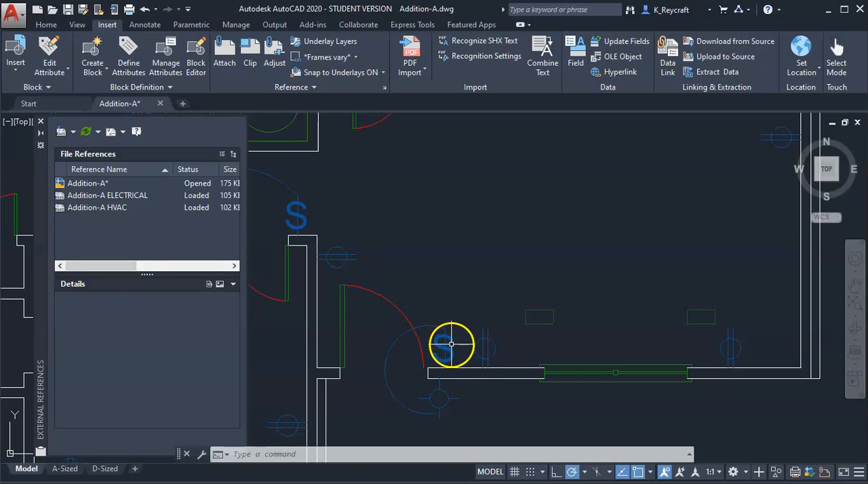
{"action": "scroll", "coordinate": [563, 372], "scroll_direction": "down", "scroll_amount": 4}
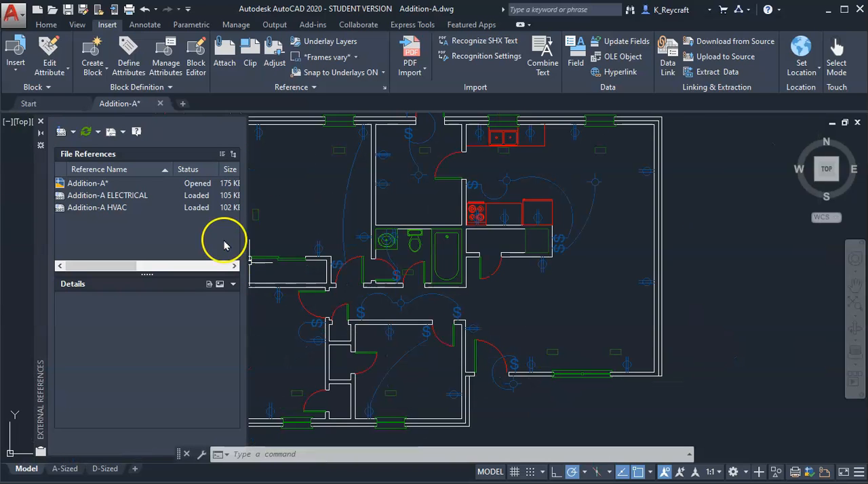
{"action": "left_click", "coordinate": [91, 196]}
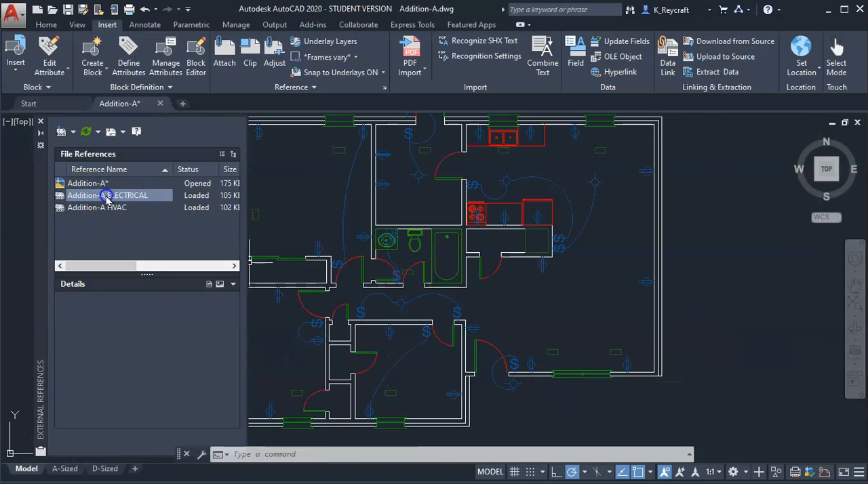
{"action": "right_click", "coordinate": [107, 199]}
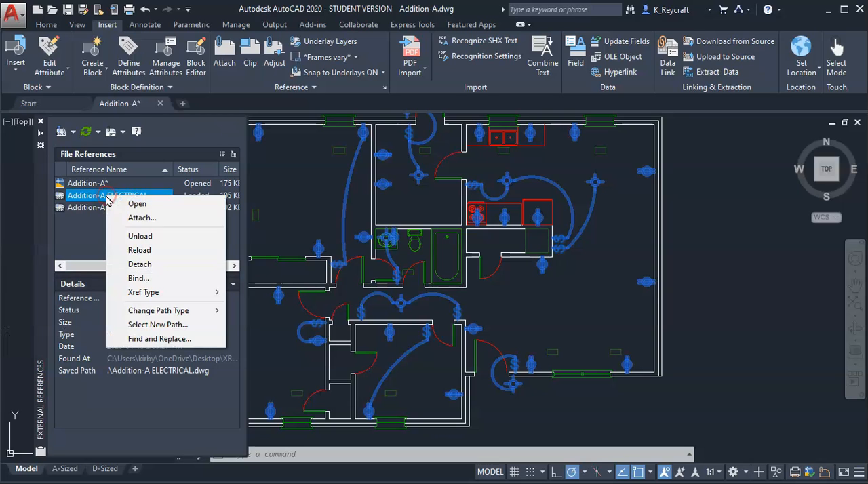
{"action": "left_click", "coordinate": [141, 250]}
{"action": "scroll", "coordinate": [501, 380], "scroll_direction": "up", "scroll_amount": 7}
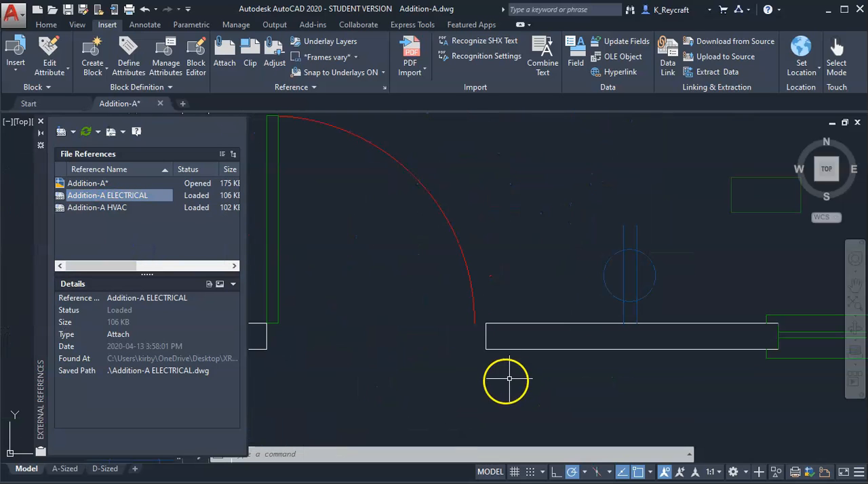
{"action": "scroll", "coordinate": [465, 310], "scroll_direction": "down", "scroll_amount": 8}
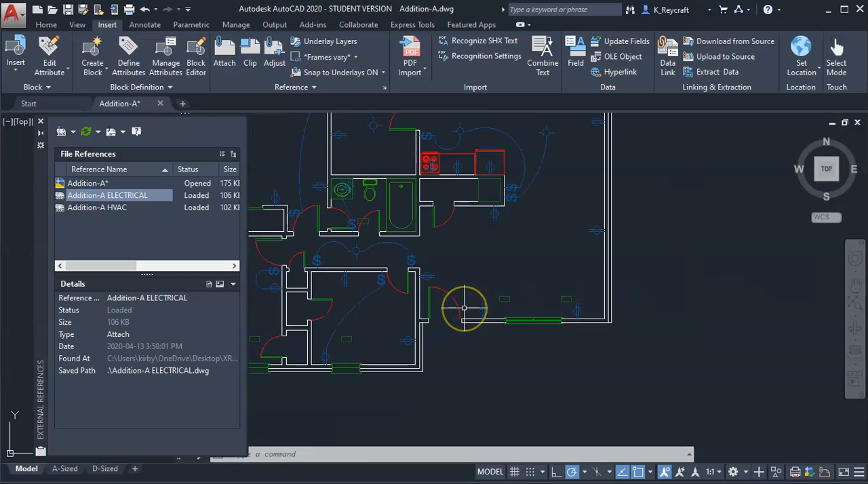
{"action": "middle_click_drag", "start_coordinate": [468, 312], "coordinate": [541, 352]}
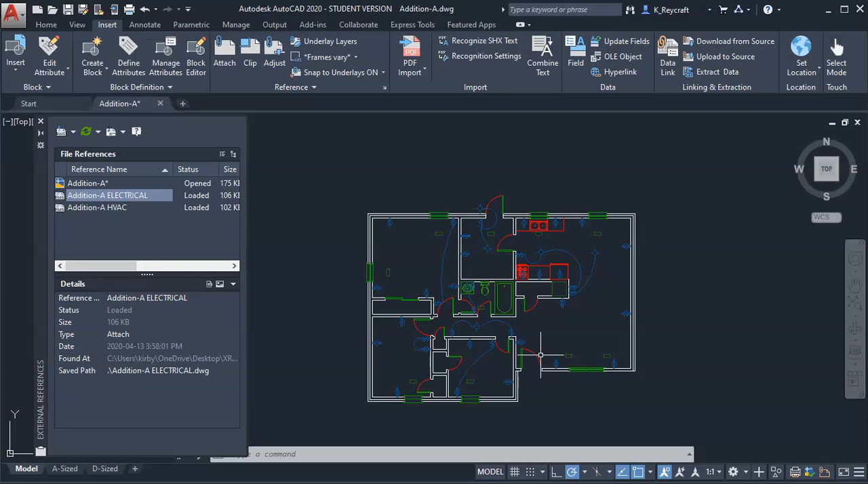
{"action": "scroll", "coordinate": [572, 350], "scroll_direction": "up", "scroll_amount": 4}
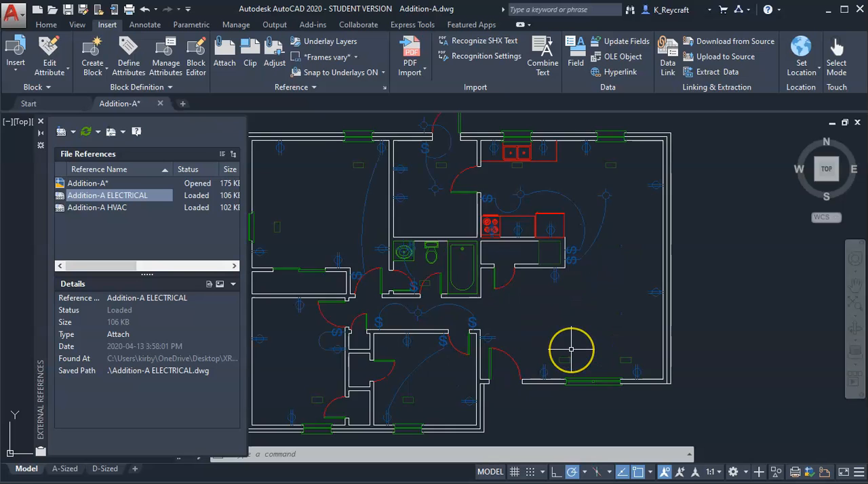
{"action": "middle_click_drag", "start_coordinate": [567, 339], "coordinate": [698, 271]}
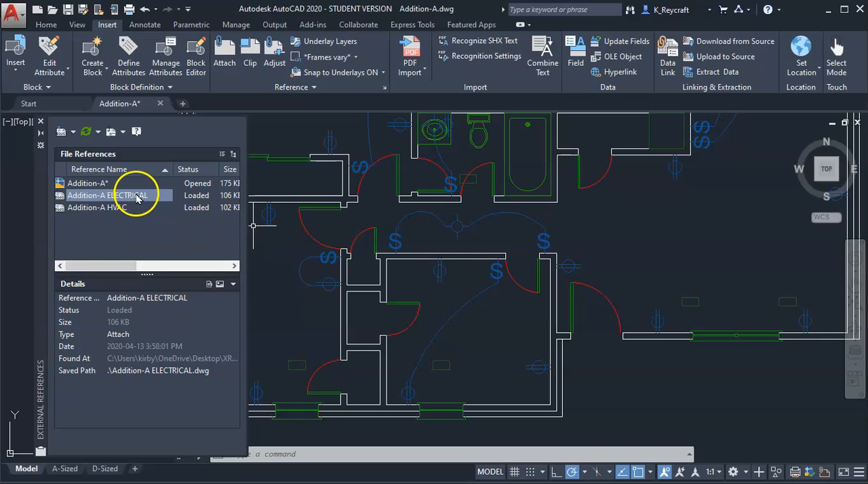
Change the Addition-A HVAC reference type to Overlay and reselect the reference to check its details
{"action": "left_click", "coordinate": [114, 211]}
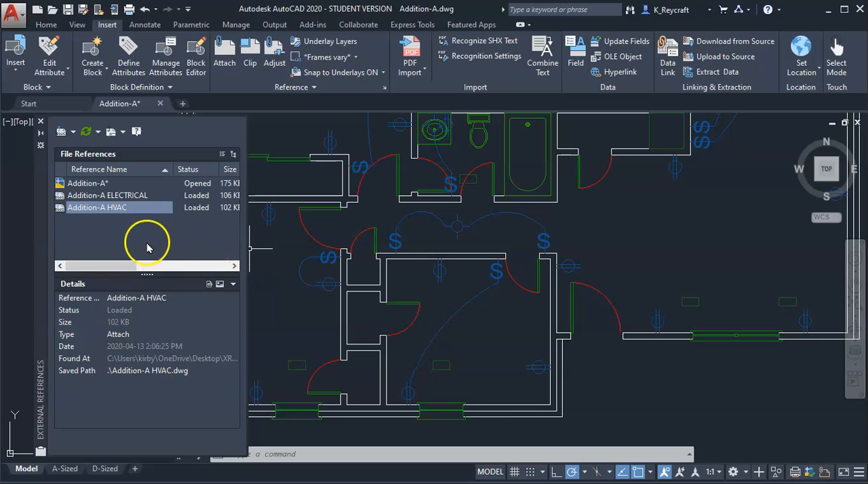
{"action": "left_click", "coordinate": [126, 330]}
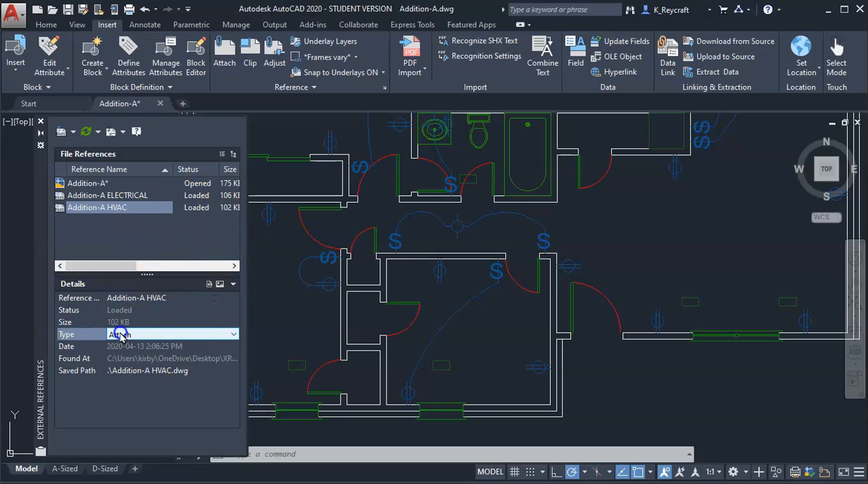
{"action": "left_click", "coordinate": [228, 333]}
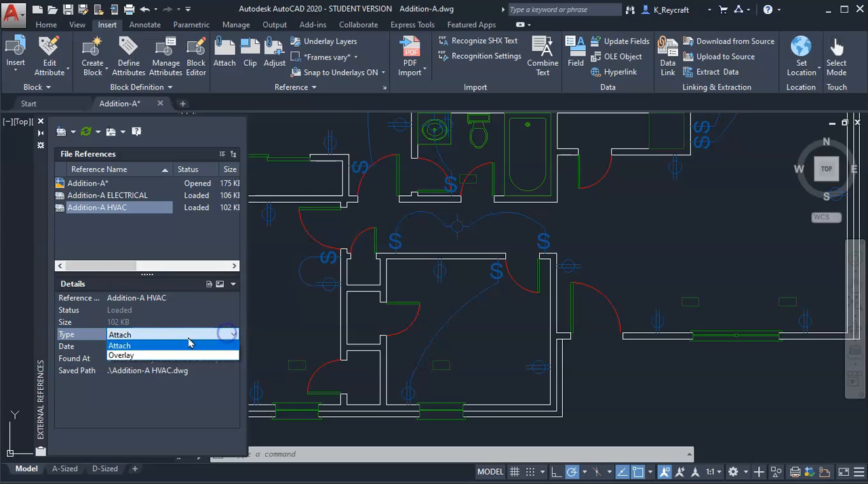
{"action": "left_click", "coordinate": [119, 356]}
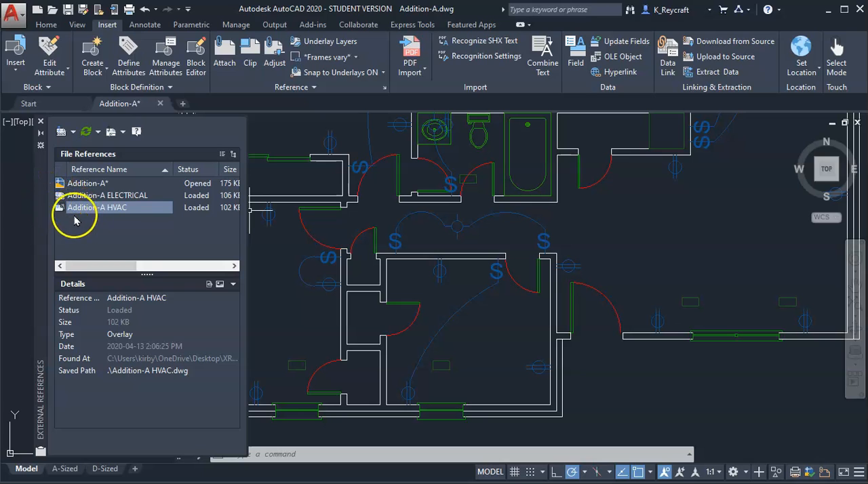
{"action": "left_click", "coordinate": [113, 232]}
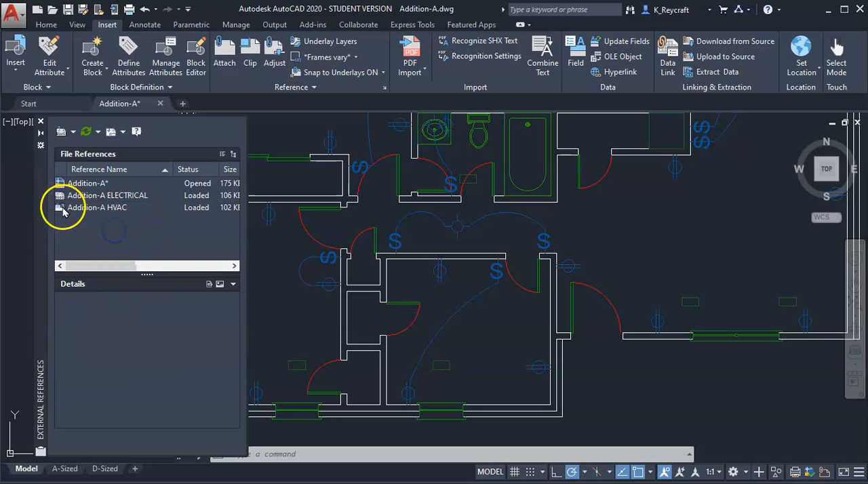
{"action": "left_click", "coordinate": [114, 208]}
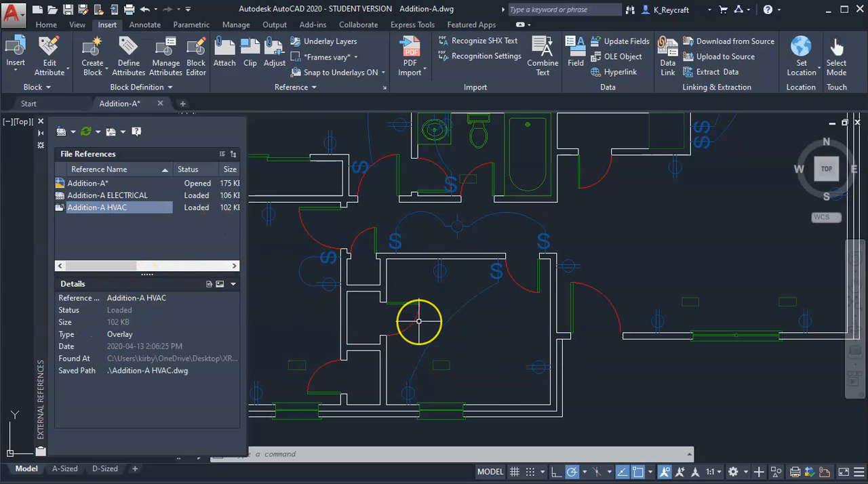
Save the Addition-A floor plan drawing and close it
{"action": "scroll", "coordinate": [419, 322], "scroll_direction": "down", "scroll_amount": 6}
{"action": "scroll", "coordinate": [419, 322], "scroll_direction": "up", "scroll_amount": 2}
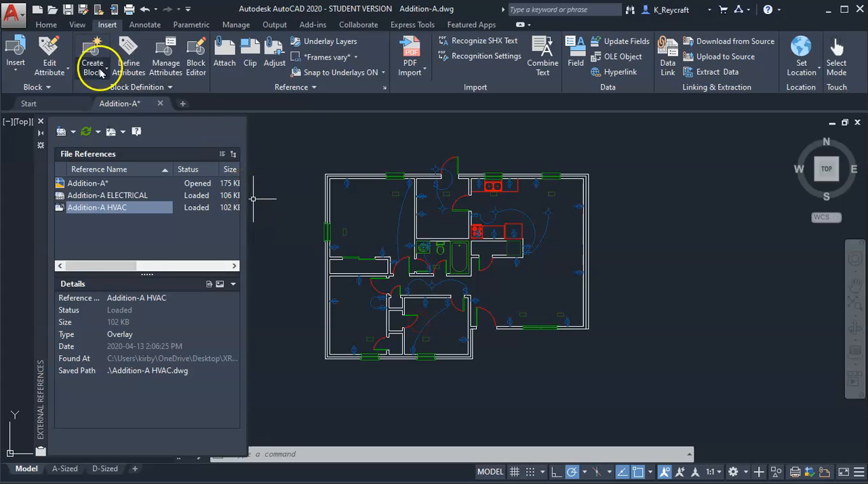
{"action": "left_click", "coordinate": [68, 8]}
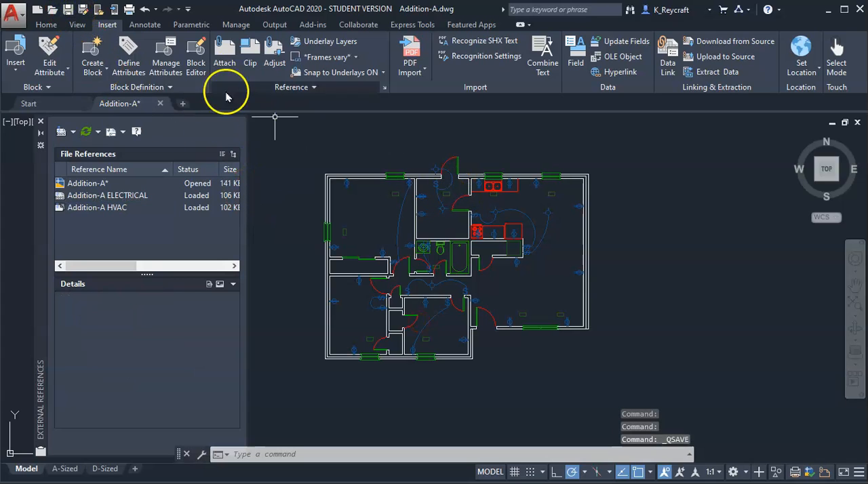
{"action": "left_click", "coordinate": [161, 104]}
{"action": "left_click", "coordinate": [416, 275]}
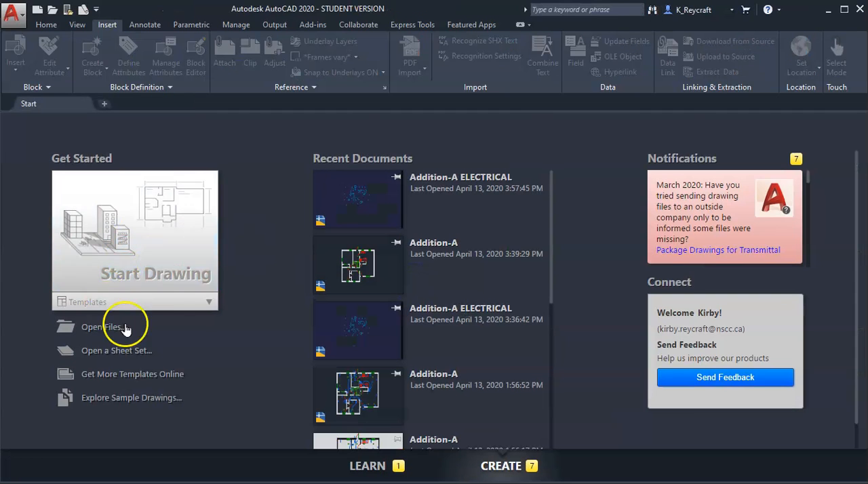
Start a new blank drawing and narrow the External References palette
{"action": "left_click", "coordinate": [108, 232]}
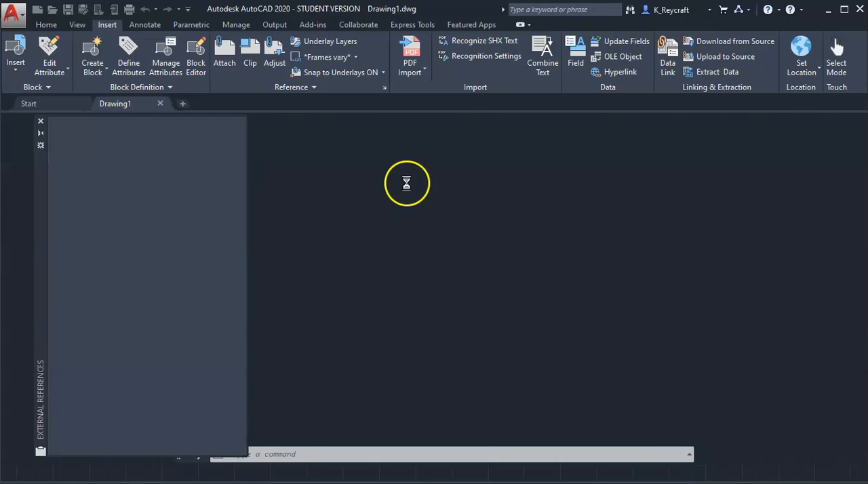
{"action": "left_click_drag", "start_coordinate": [247, 332], "coordinate": [187, 324]}
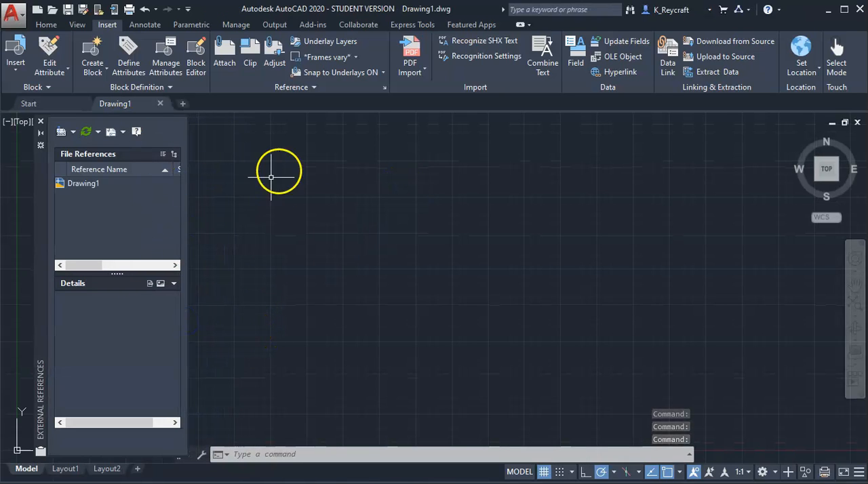
Attach Addition-A.dwg to the blank drawing as an Attachment reference at insertion point 0,0,0 with scale 1 and rotation 0
{"action": "left_click", "coordinate": [224, 51]}
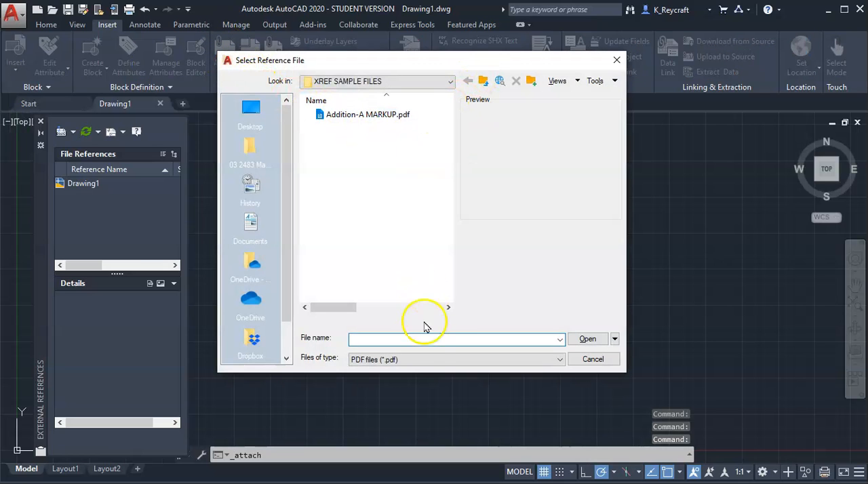
{"action": "left_click", "coordinate": [370, 359]}
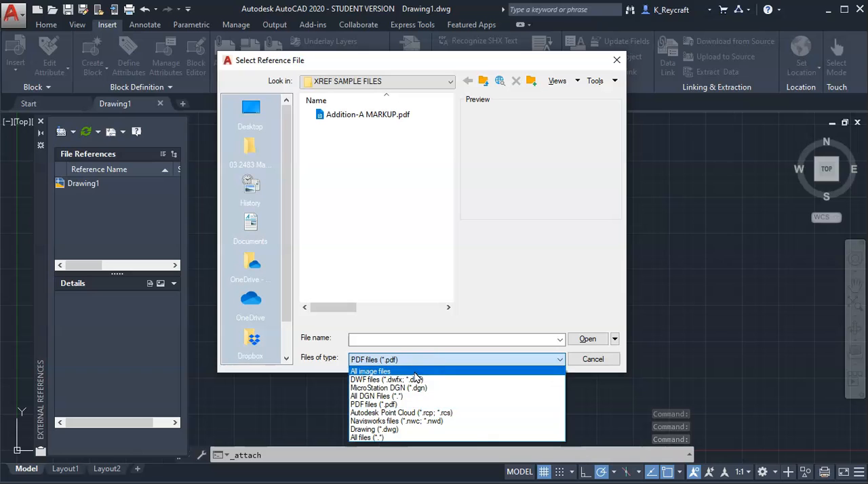
{"action": "left_click", "coordinate": [407, 429]}
{"action": "left_click", "coordinate": [371, 139]}
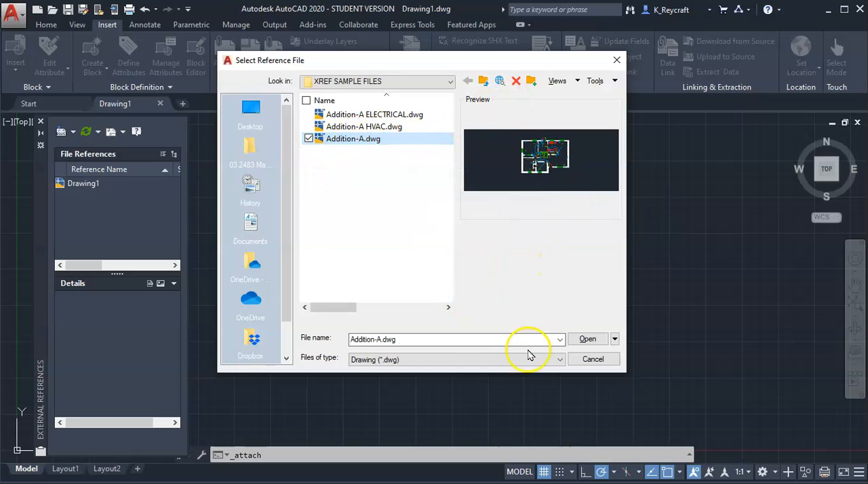
{"action": "left_click", "coordinate": [587, 340]}
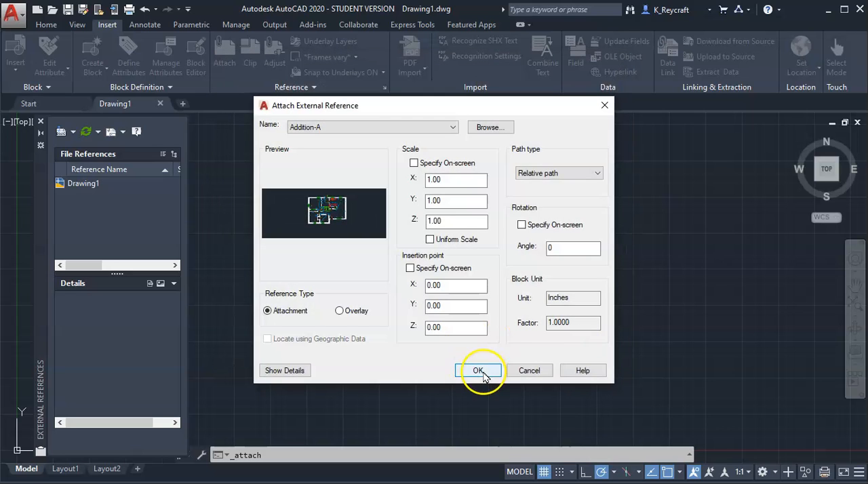
{"action": "left_click", "coordinate": [483, 375]}
{"action": "left_click", "coordinate": [483, 375]}
Examine the attached floor plan to see which of its nested references come through
{"action": "middle_click", "coordinate": [493, 341]}
{"action": "middle_click", "coordinate": [492, 341]}
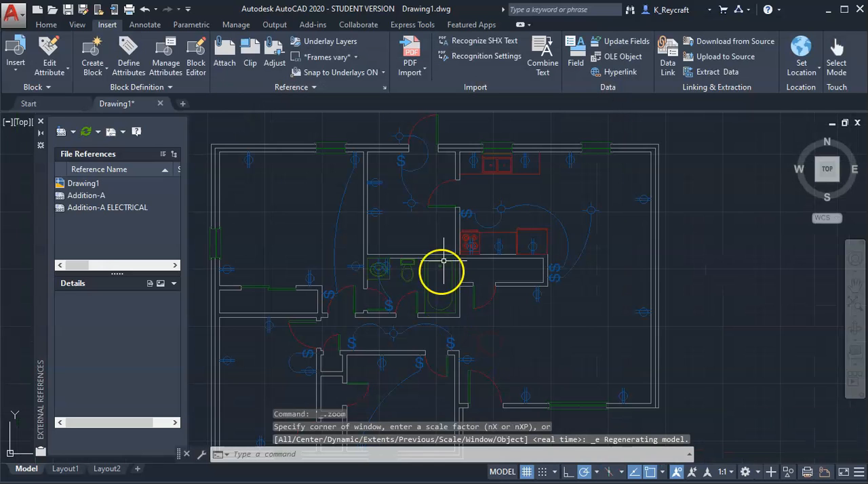
{"action": "scroll", "coordinate": [440, 305], "scroll_direction": "up", "scroll_amount": 2}
{"action": "scroll", "coordinate": [440, 305], "scroll_direction": "down", "scroll_amount": 2}
{"action": "middle_click_drag", "start_coordinate": [450, 301], "coordinate": [441, 280]}
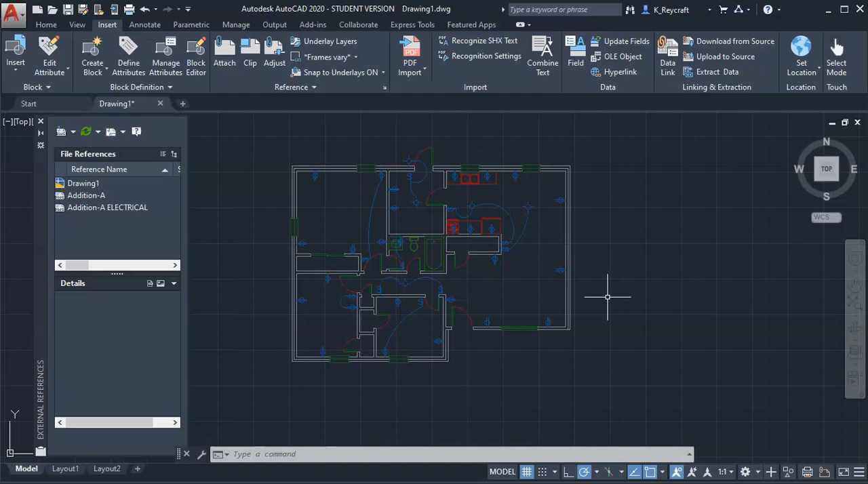
{"action": "scroll", "coordinate": [520, 283], "scroll_direction": "up", "scroll_amount": 7}
{"action": "scroll", "coordinate": [519, 283], "scroll_direction": "down", "scroll_amount": 5}
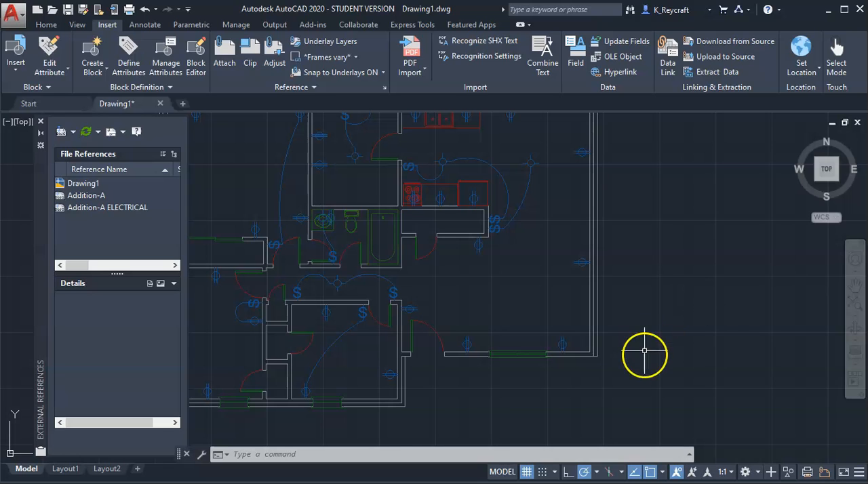
{"action": "scroll", "coordinate": [638, 379], "scroll_direction": "down", "scroll_amount": 2}
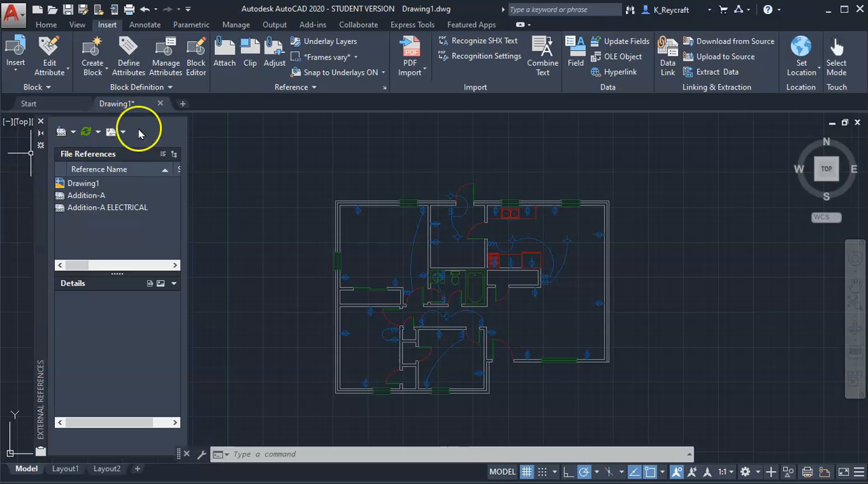
Open the Addition-A drawing and change its Addition-A HVAC reference type to Attach
{"action": "left_click", "coordinate": [51, 12]}
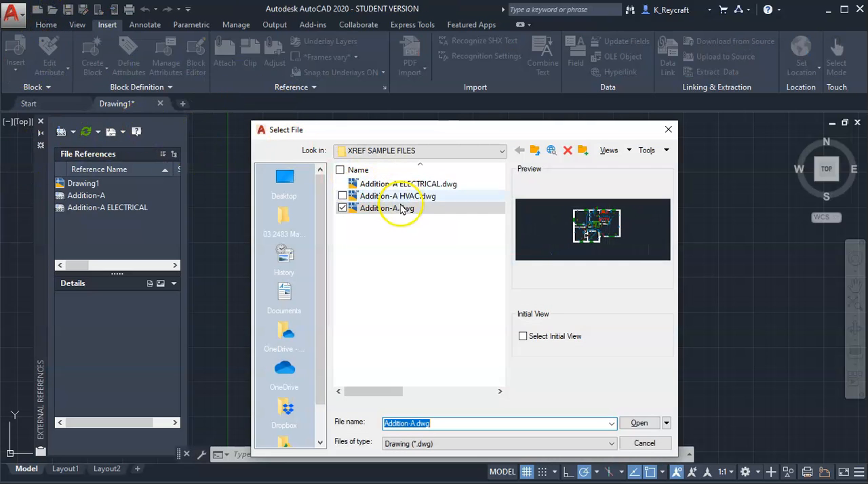
{"action": "double_click", "coordinate": [402, 209]}
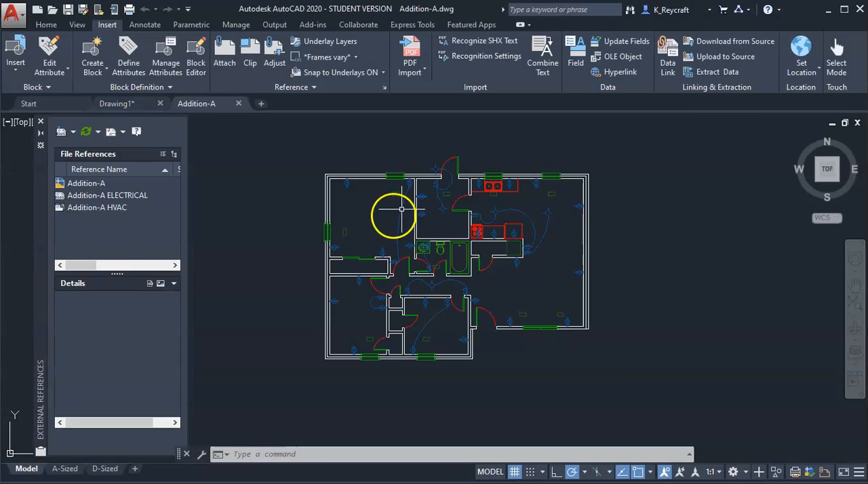
{"action": "left_click", "coordinate": [111, 213]}
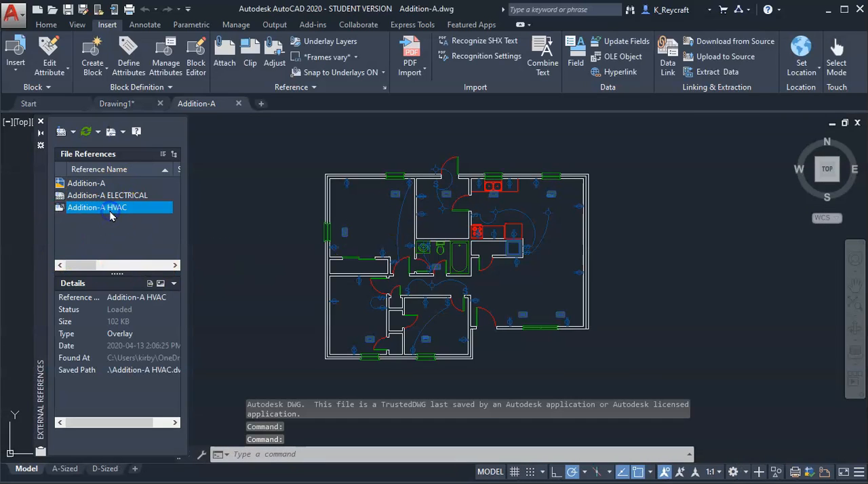
{"action": "left_click", "coordinate": [136, 335]}
{"action": "left_click", "coordinate": [175, 335]}
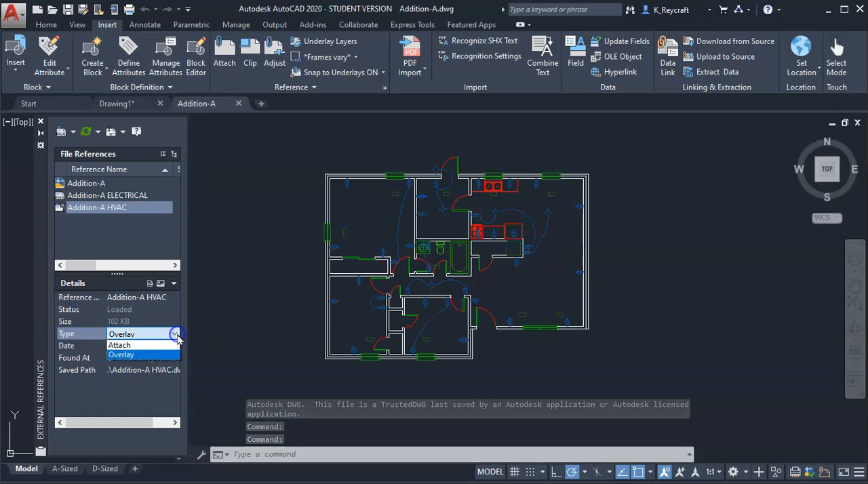
{"action": "left_click", "coordinate": [144, 346]}
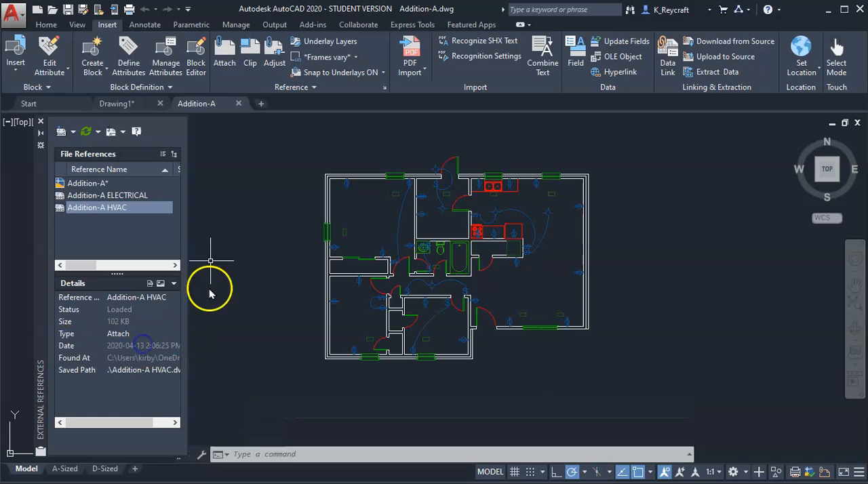
Save the Addition-A drawing and close it to return to Drawing1
{"action": "left_click", "coordinate": [67, 10]}
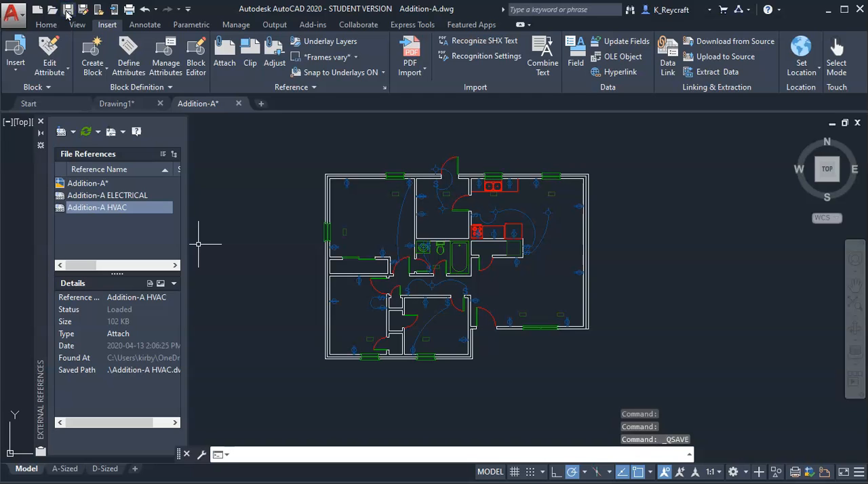
{"action": "left_click", "coordinate": [238, 104]}
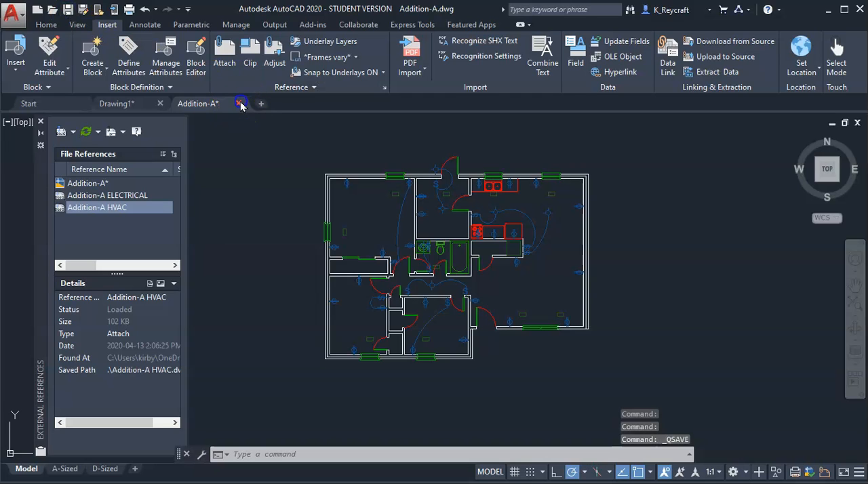
{"action": "left_click", "coordinate": [429, 279]}
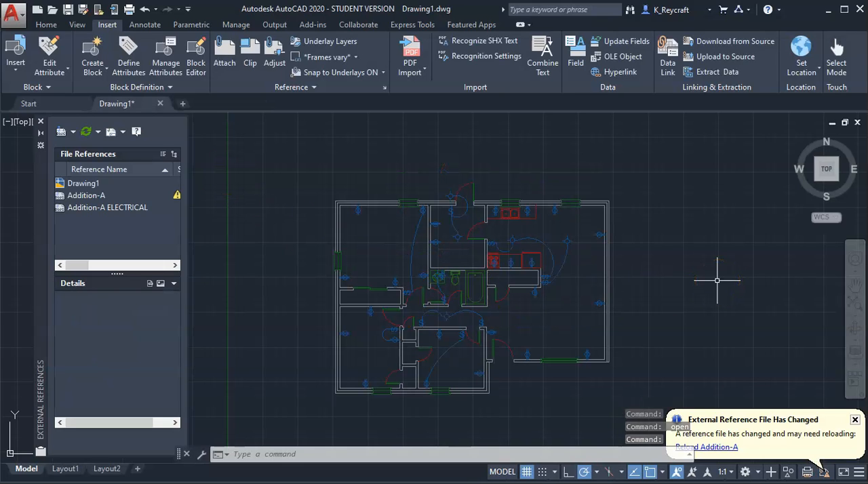
Reload the changed Addition-A reference in Drawing1 and check the plan for the nested HVAC symbols
{"action": "left_click", "coordinate": [715, 446]}
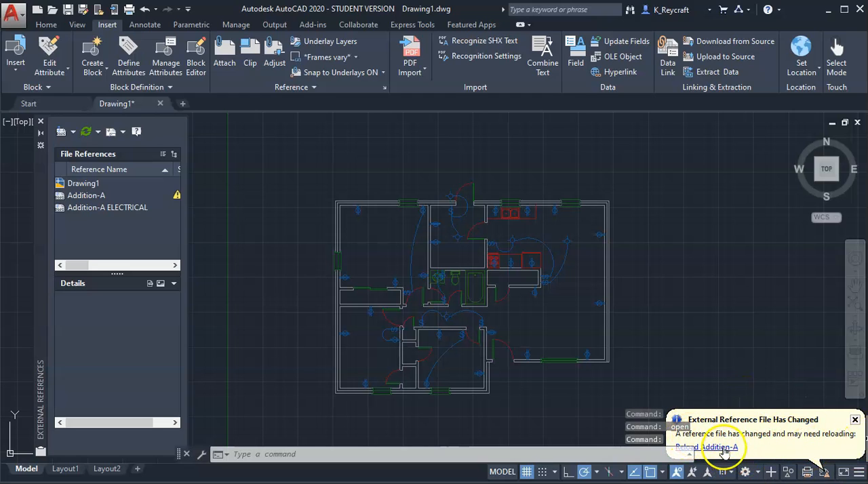
{"action": "left_click", "coordinate": [719, 450]}
{"action": "scroll", "coordinate": [606, 377], "scroll_direction": "up", "scroll_amount": 5}
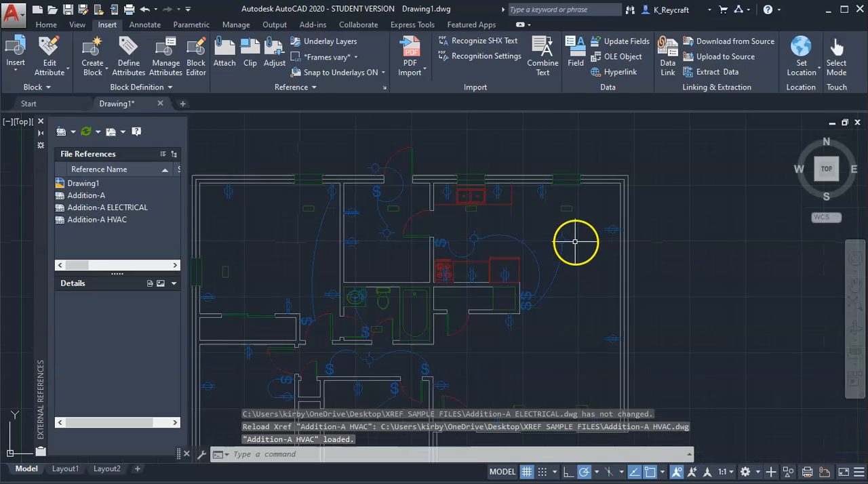
{"action": "scroll", "coordinate": [523, 231], "scroll_direction": "down", "scroll_amount": 2}
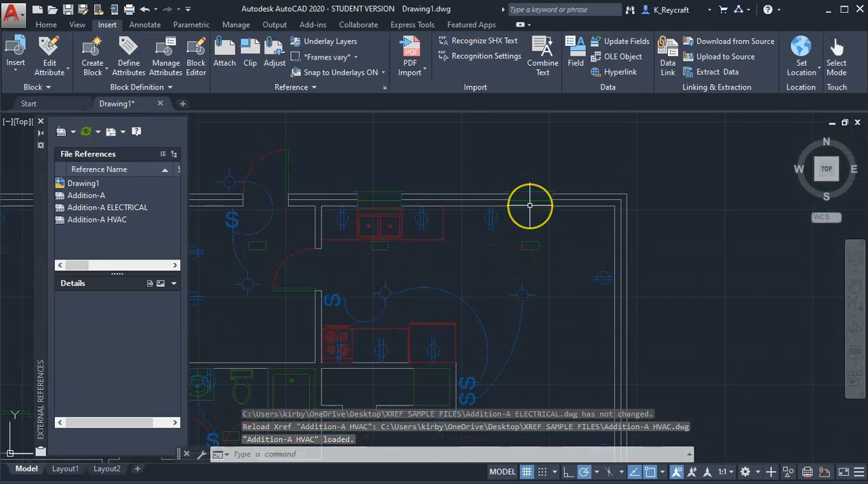
{"action": "scroll", "coordinate": [533, 204], "scroll_direction": "down", "scroll_amount": 5}
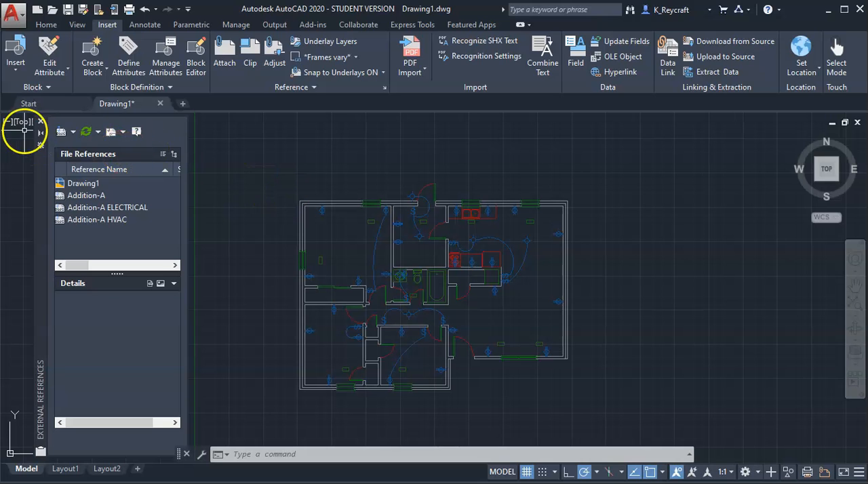
Close Drawing1 without saving and reopen the most recent Addition-A drawing
{"action": "left_click", "coordinate": [160, 103]}
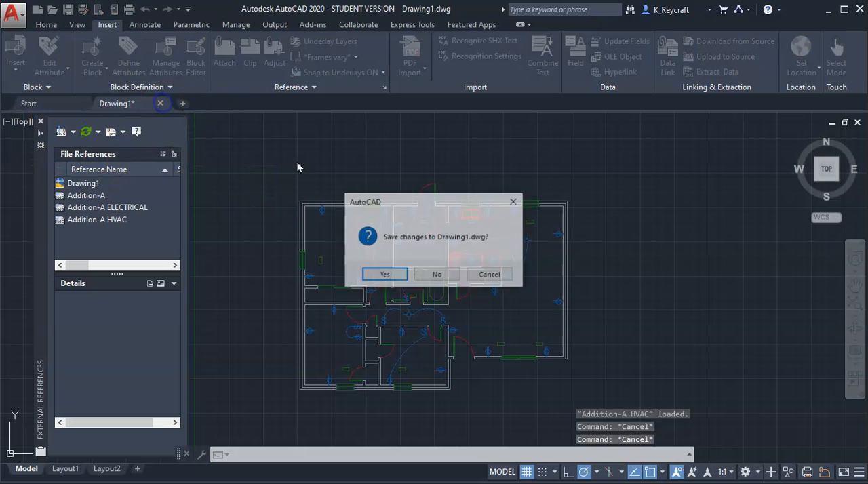
{"action": "left_click", "coordinate": [440, 274]}
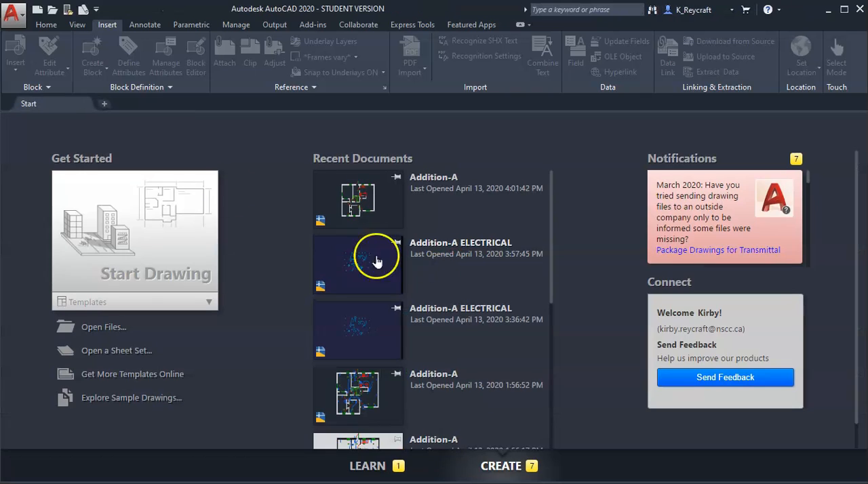
{"action": "left_click", "coordinate": [378, 196]}
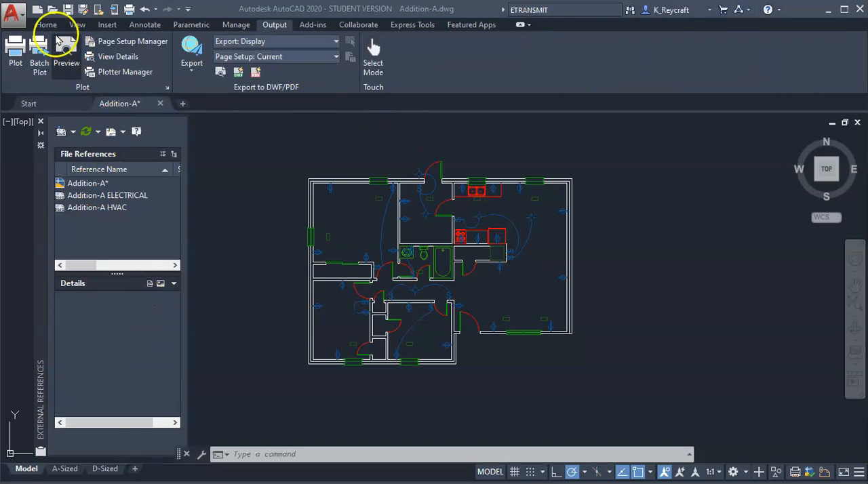
Start an eTransmit package for the Addition-A drawing, saving its changes first
{"action": "left_click", "coordinate": [15, 15]}
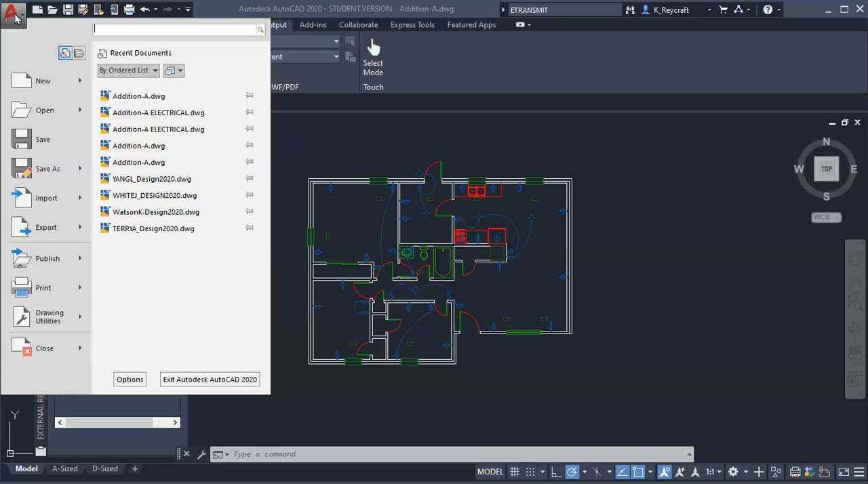
{"action": "left_click", "coordinate": [25, 289]}
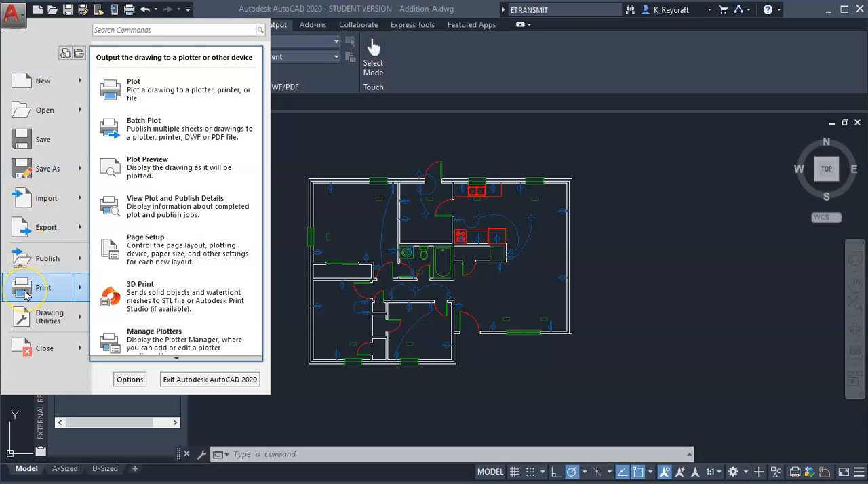
{"action": "left_click", "coordinate": [39, 271]}
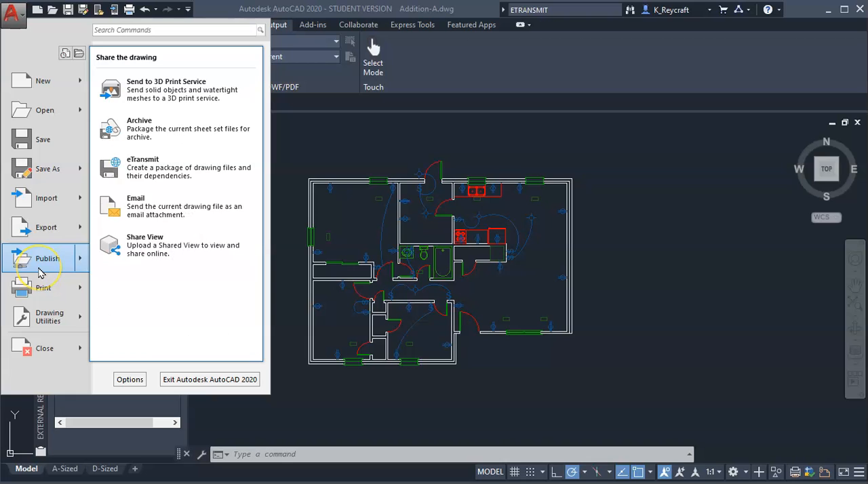
{"action": "left_click", "coordinate": [185, 168]}
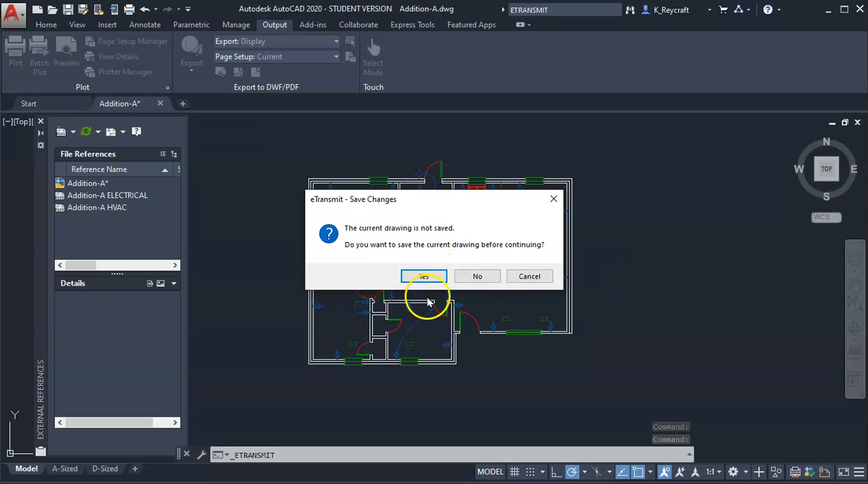
{"action": "left_click", "coordinate": [423, 277]}
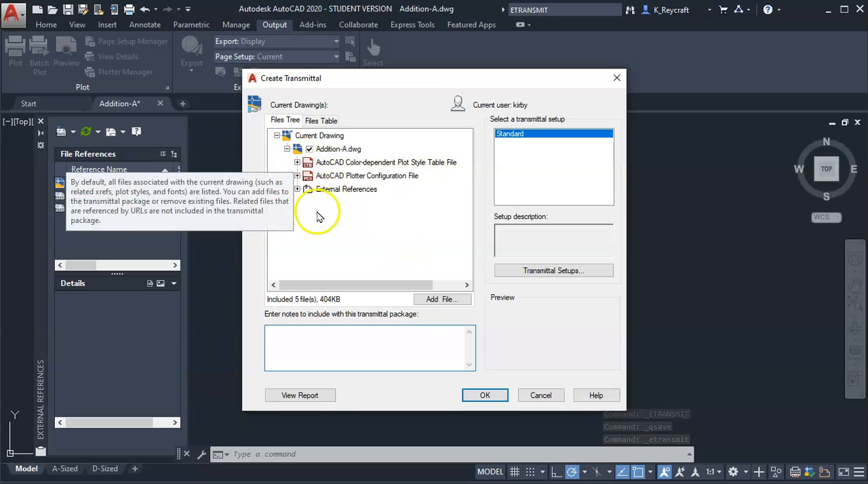
Review the plot style, plotter configuration and reference files, and save the transmittal as Addition-A - Standard.zip in the XREF SAMPLE FILES folder
{"action": "left_click", "coordinate": [297, 162]}
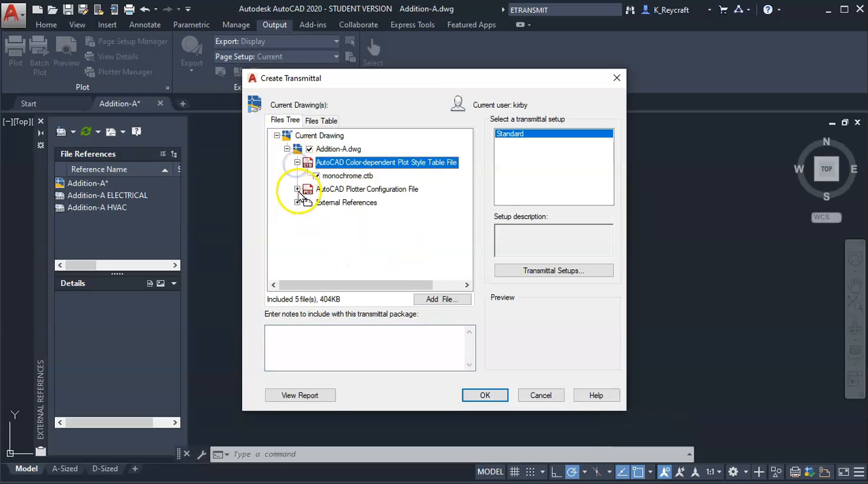
{"action": "left_click", "coordinate": [297, 190]}
{"action": "left_click", "coordinate": [297, 217]}
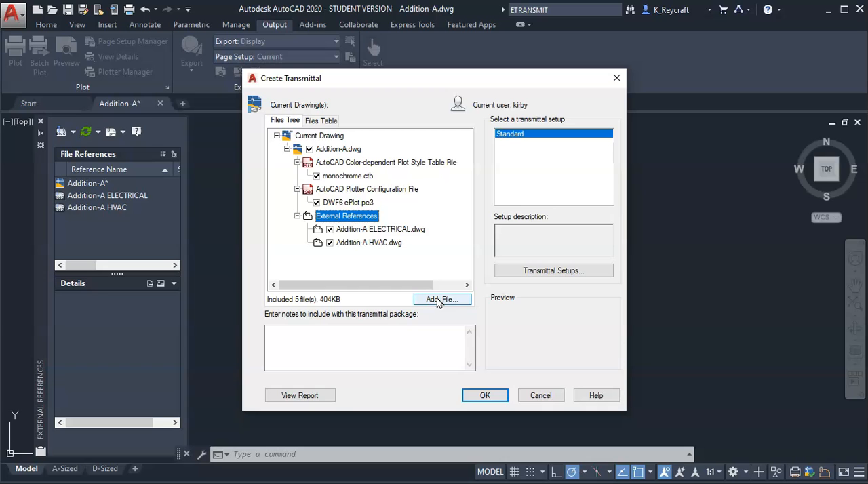
{"action": "left_click", "coordinate": [492, 399]}
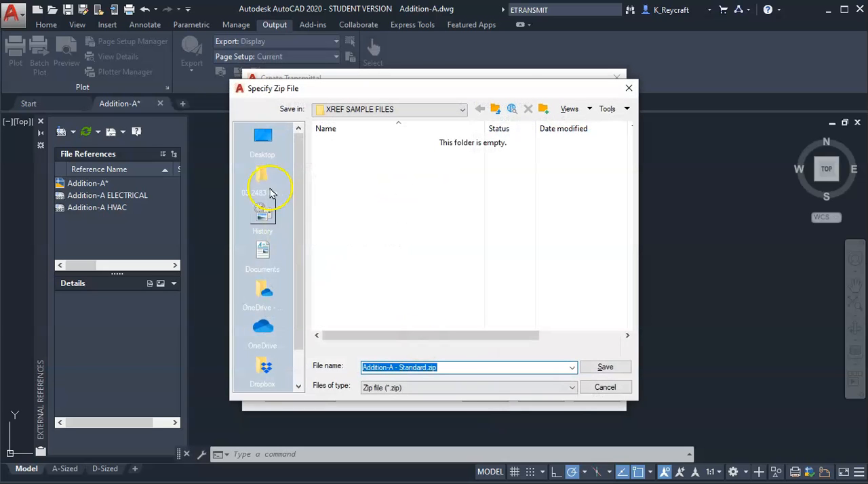
{"action": "left_click", "coordinate": [455, 367]}
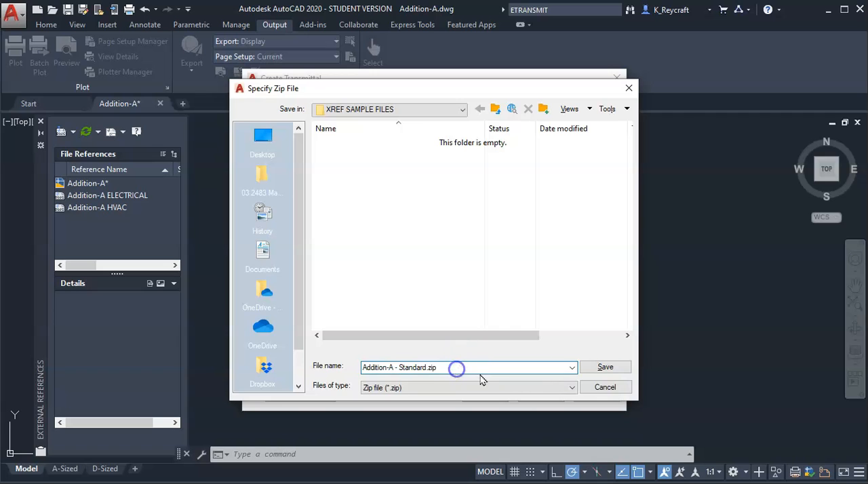
{"action": "left_click", "coordinate": [593, 375]}
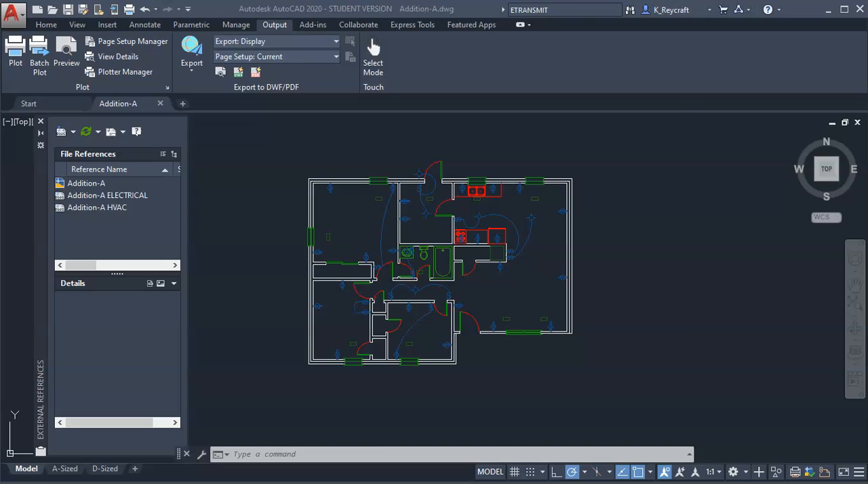
In File Explorer, inspect the contents of Addition-A - Standard.zip in the desktop XREF SAMPLE FILES folder, and close the window
{"action": "double_click", "coordinate": [332, 239]}
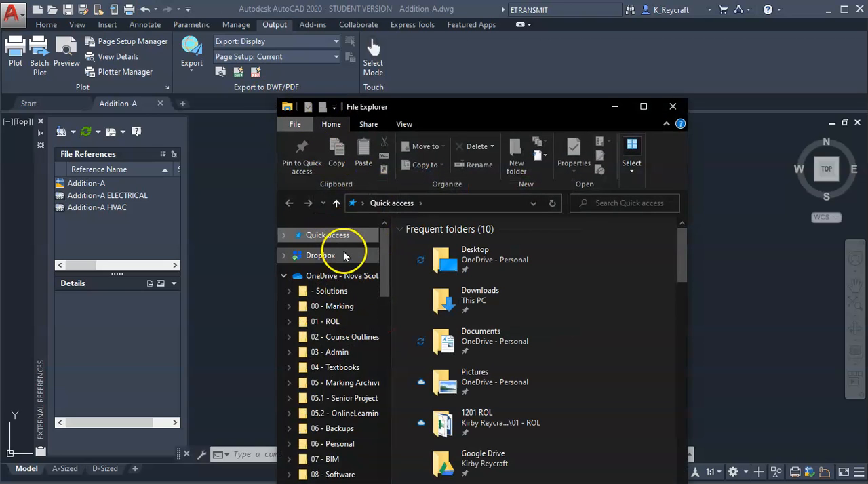
{"action": "left_click", "coordinate": [490, 255]}
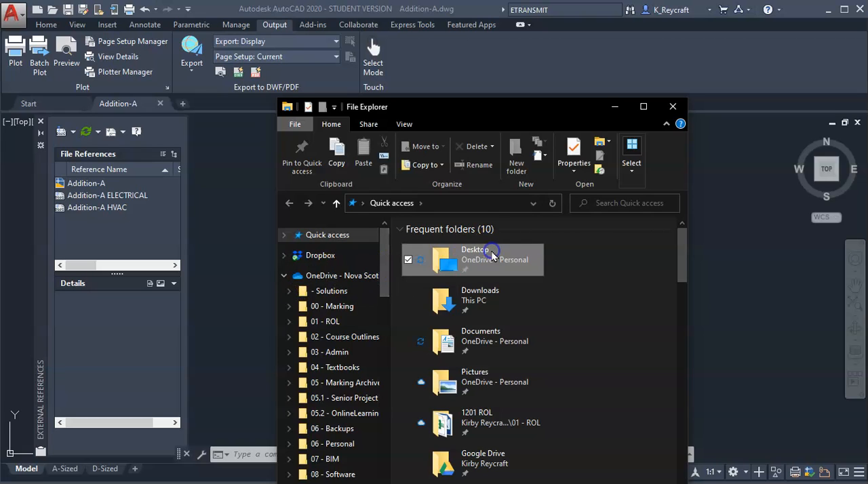
{"action": "double_click", "coordinate": [493, 263]}
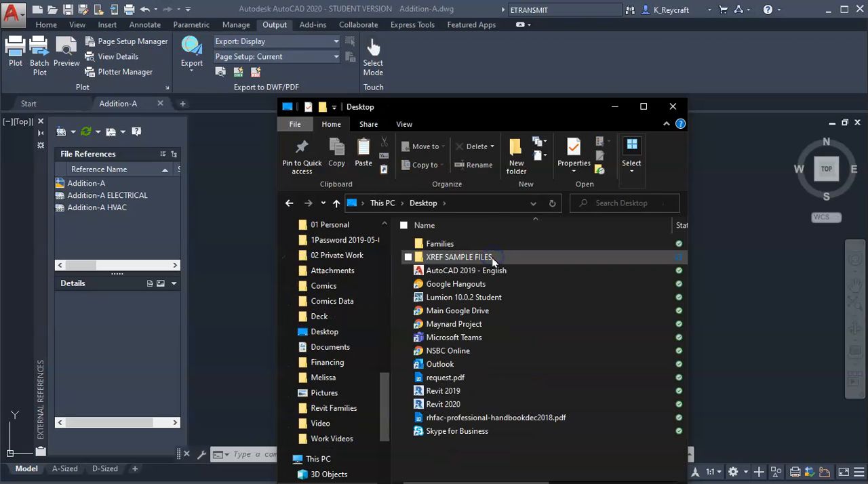
{"action": "double_click", "coordinate": [471, 259]}
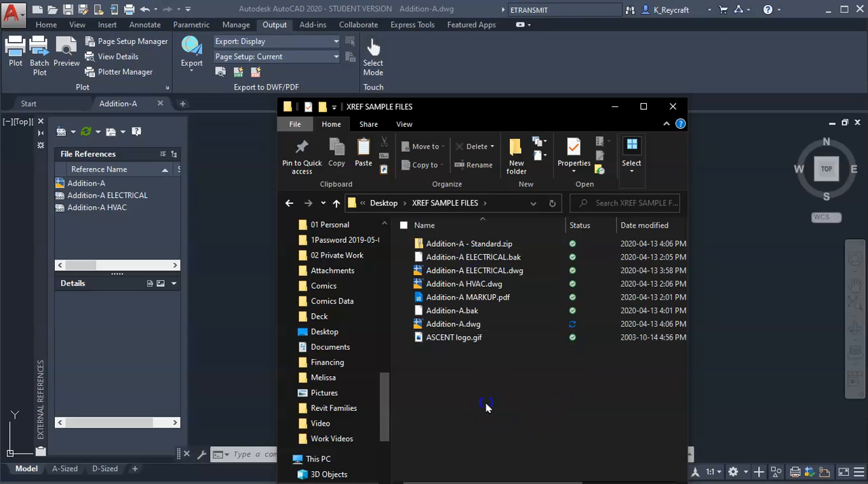
{"action": "left_click", "coordinate": [493, 244]}
{"action": "double_click", "coordinate": [493, 244]}
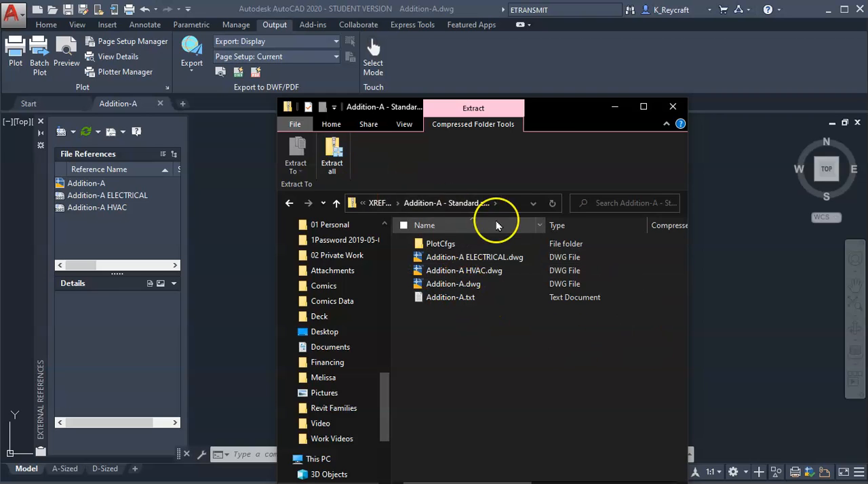
{"action": "left_click", "coordinate": [380, 203]}
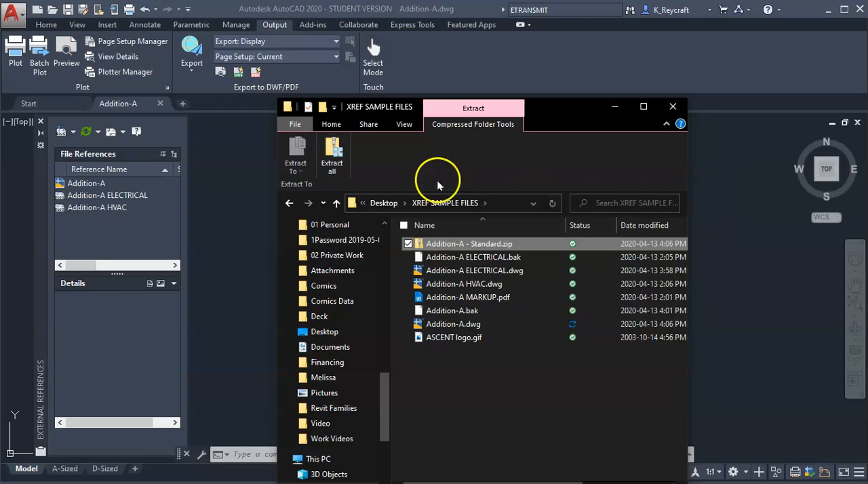
{"action": "left_click", "coordinate": [673, 107]}
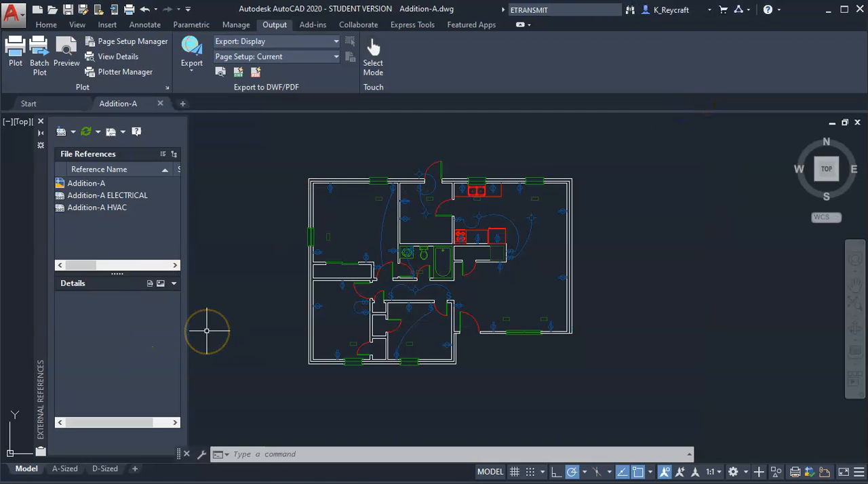